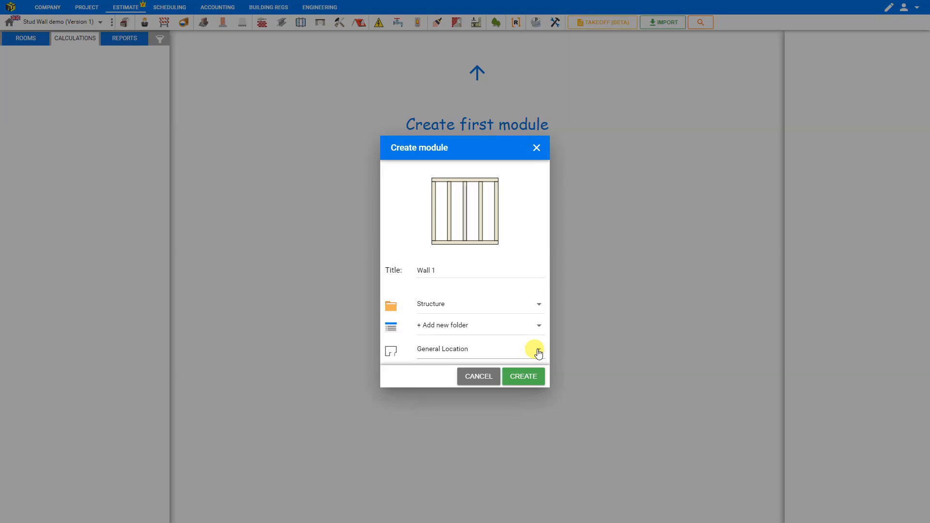
- Create the Wall 1 stud wall module under Structure with a new folder and General Location, and enlarge its sketch
left_click(538, 350)
left_click(538, 351)
left_click(526, 381)
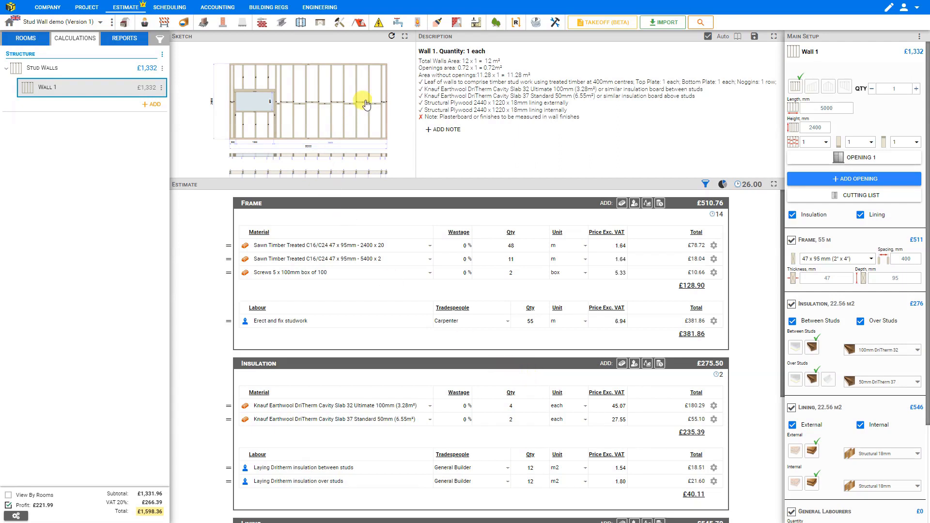
left_click(405, 37)
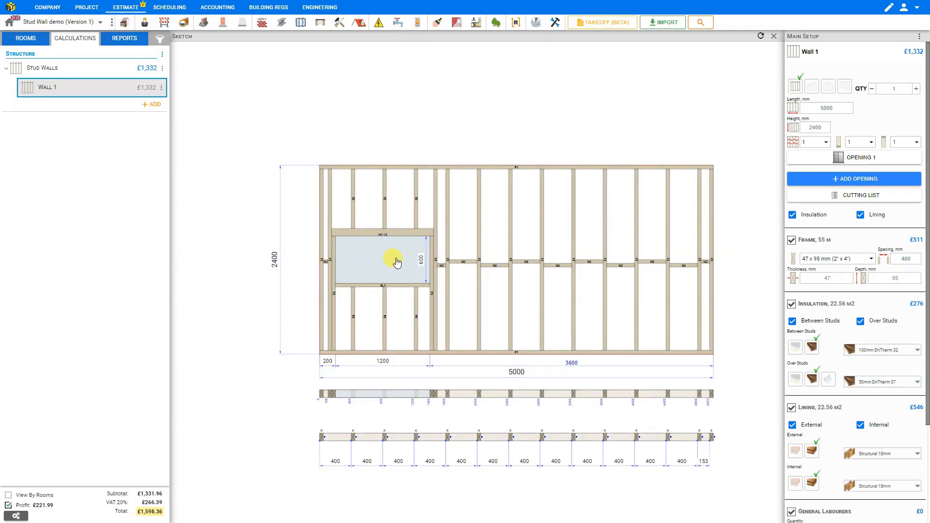
- Delete Opening 1 from the wall
left_click(851, 161)
left_click(851, 160)
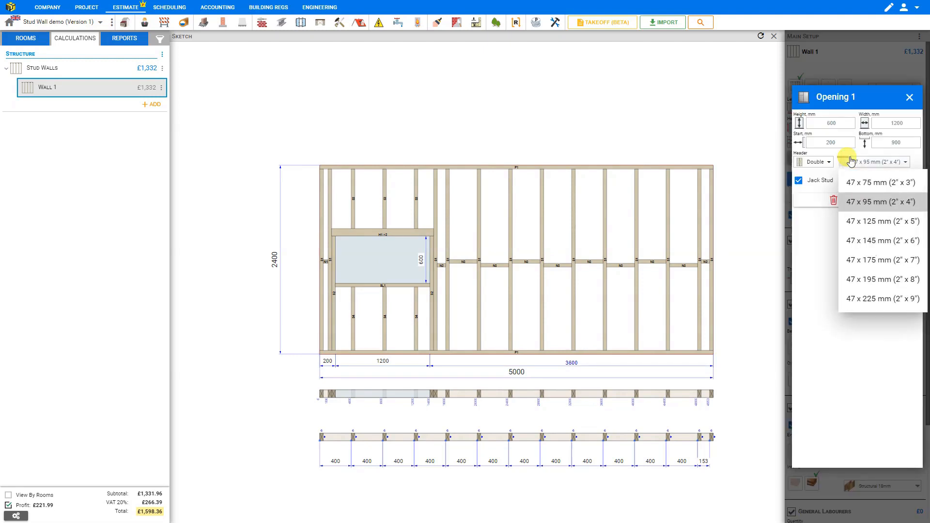
left_click(807, 227)
left_click(852, 204)
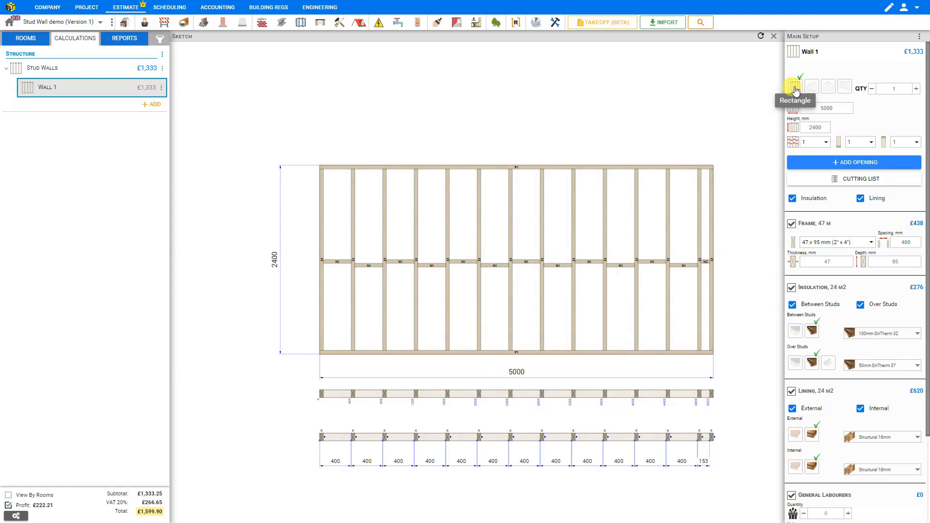
- Preview the sloping-top and sloping-base wall shapes, and set the wall's shape to Gable
left_click(812, 89)
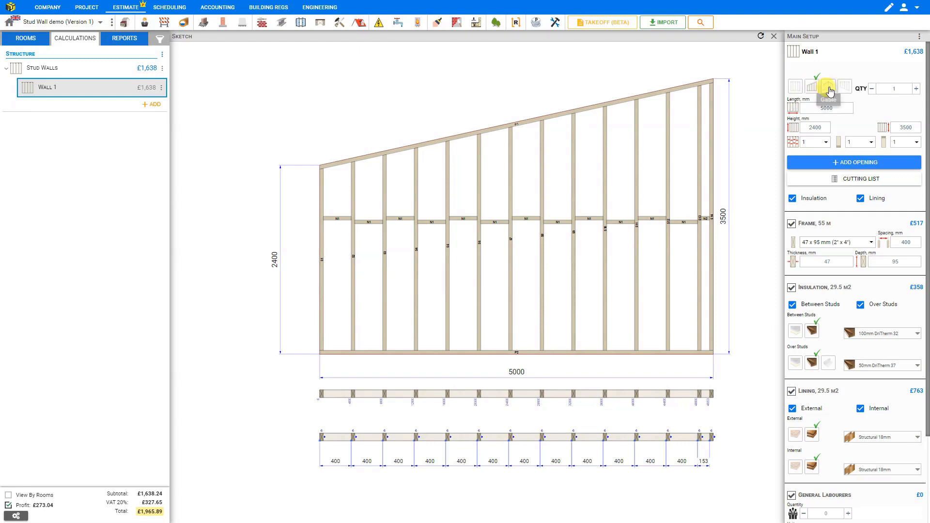
left_click(829, 88)
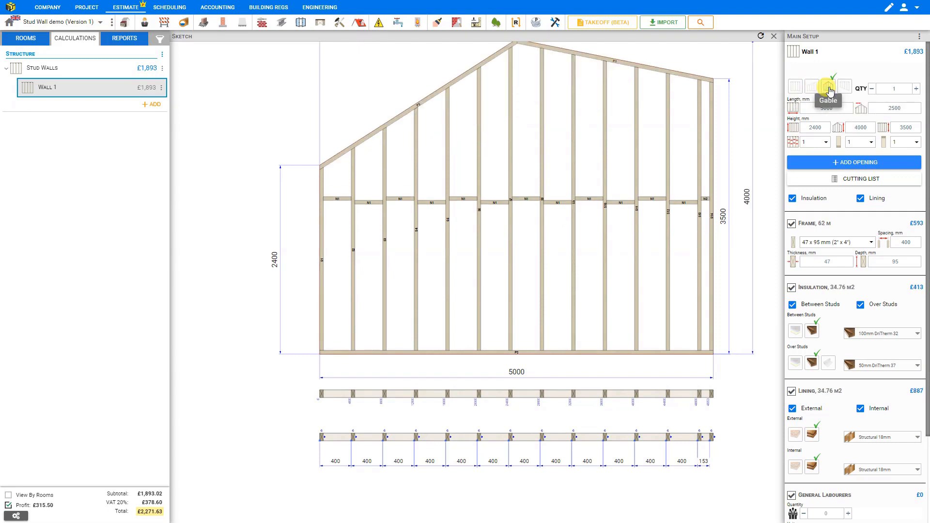
left_click(845, 88)
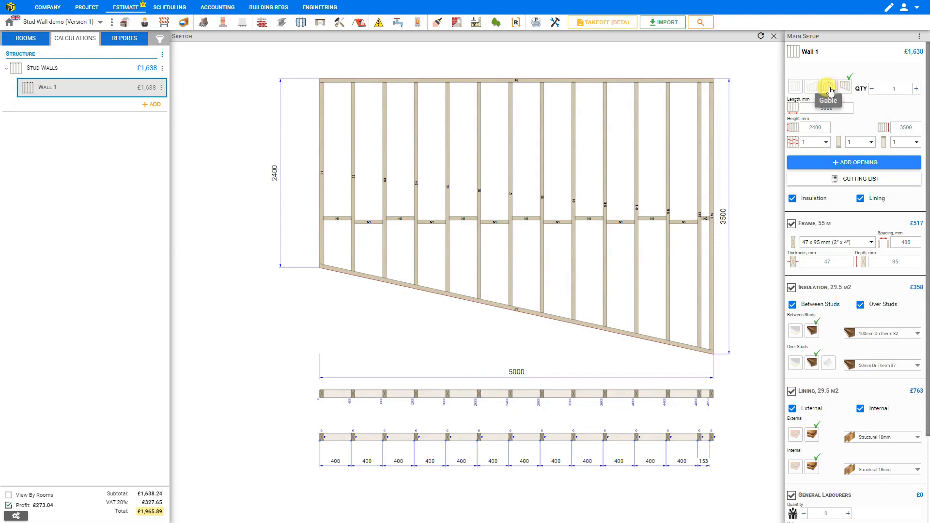
left_click(829, 88)
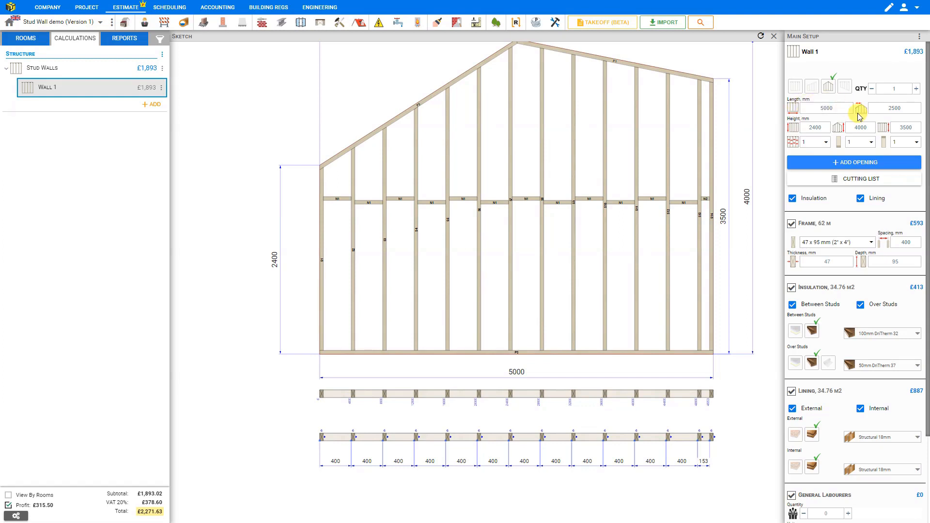
- Try a wall length of 6700 mm, and set the length back to 5000 mm
left_click(833, 108)
mouse_move(822, 131)
left_mouse_down()
mouse_move(812, 135)
mouse_move(831, 134)
left_mouse_up()
double_click(831, 107)
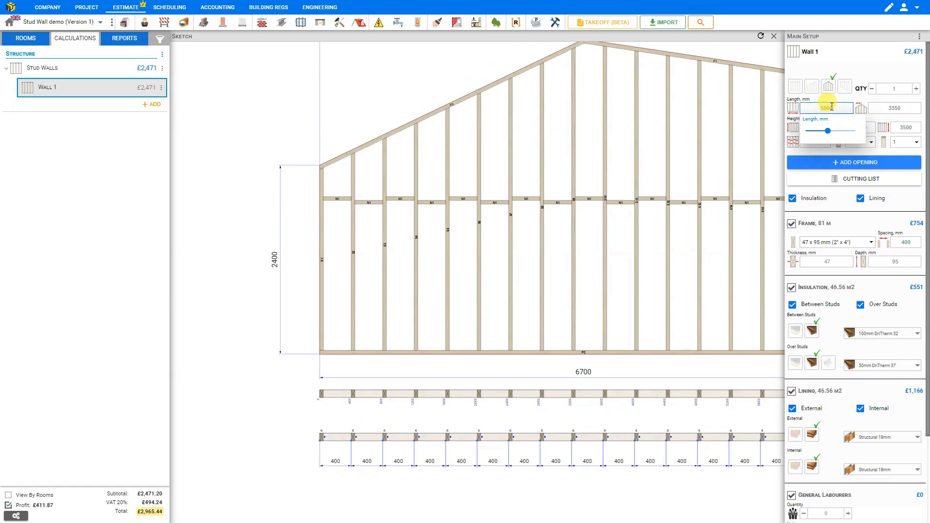
- Try shifting the gable peak along the wall, and set its horizontal position back to 2500 mm
mouse_move(890, 108)
mouse_move(872, 133)
left_mouse_down()
mouse_move(884, 133)
mouse_move(865, 133)
mouse_move(879, 130)
left_mouse_up()
double_click(891, 109)
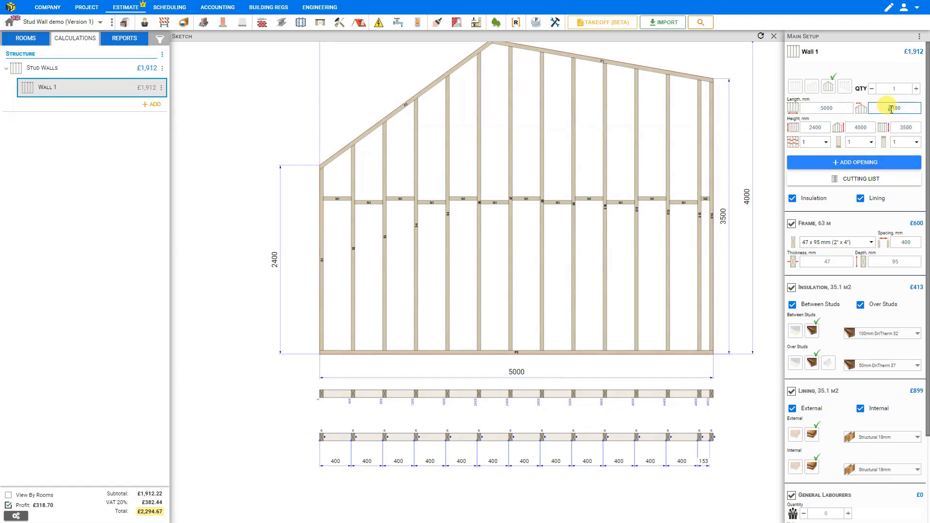
type("25")
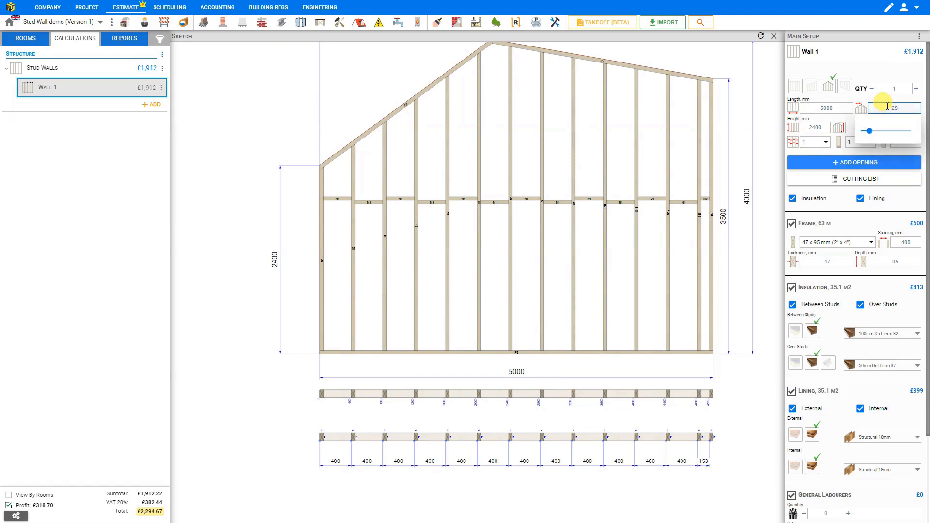
type("00")
- Set the gable wall's right-end height to 2400 mm and its peak height to 5000 mm
double_click(817, 127)
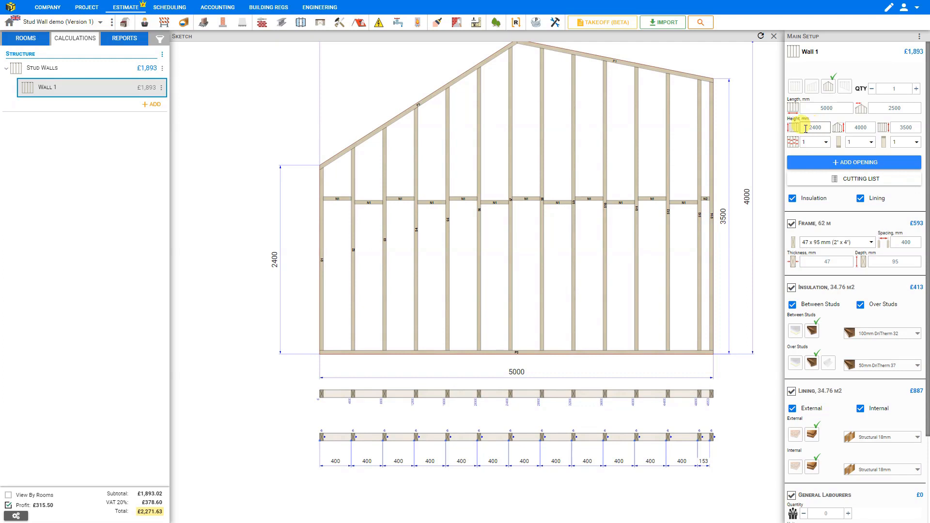
left_click(911, 128)
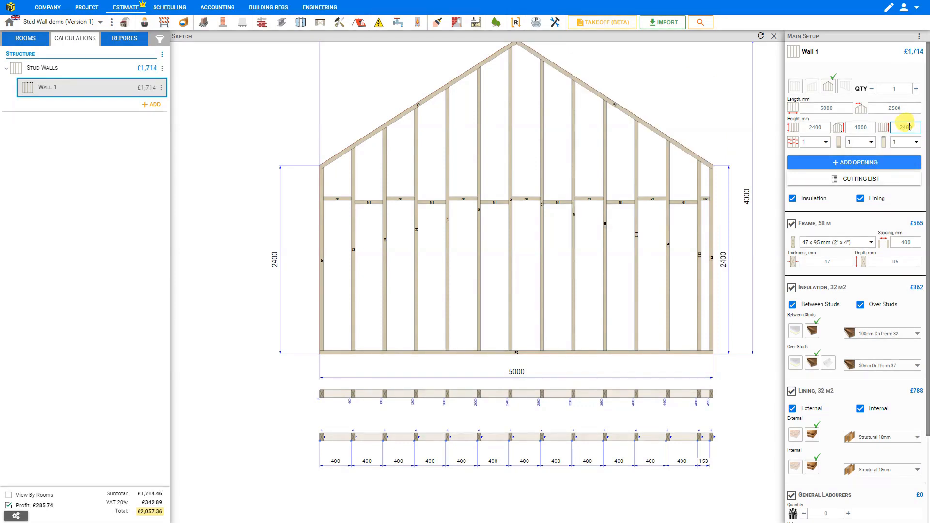
left_click(861, 127)
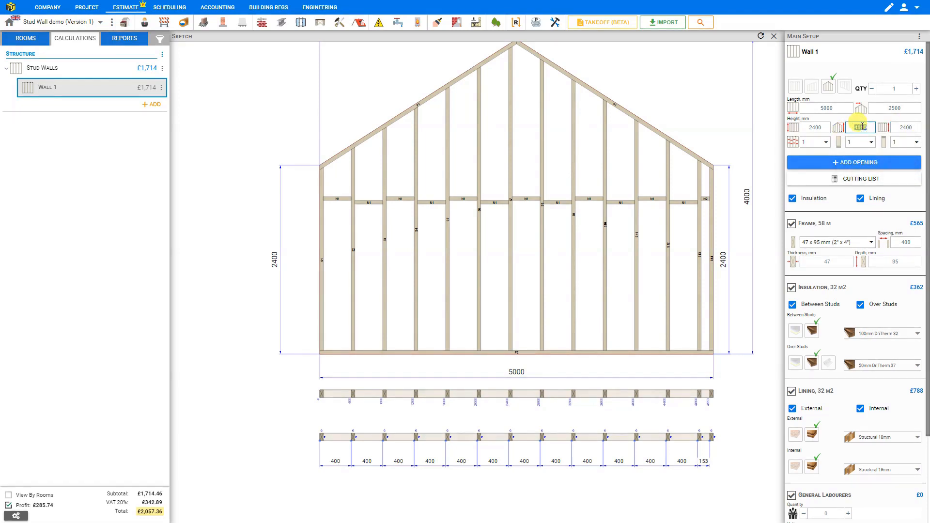
type("5000")
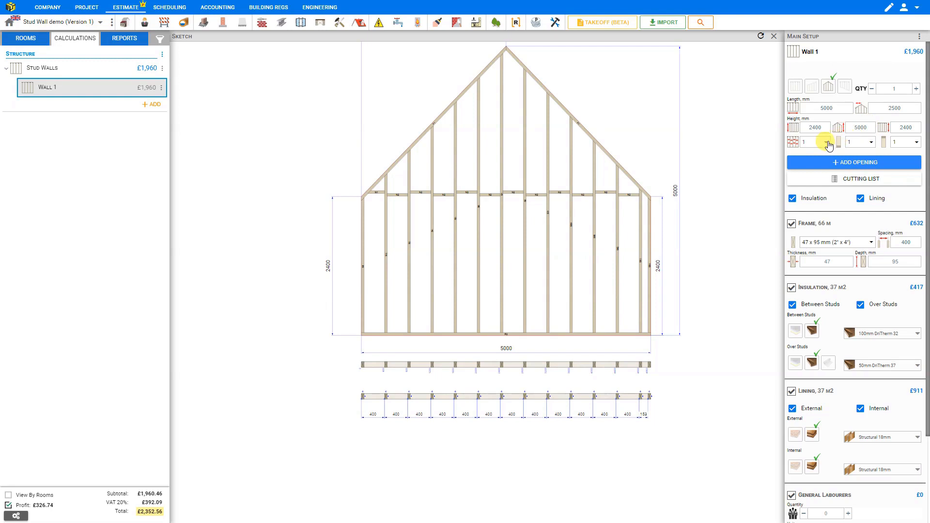
- Try 7 rows of noggins in the wall, and return the setting to 1
left_click(827, 142)
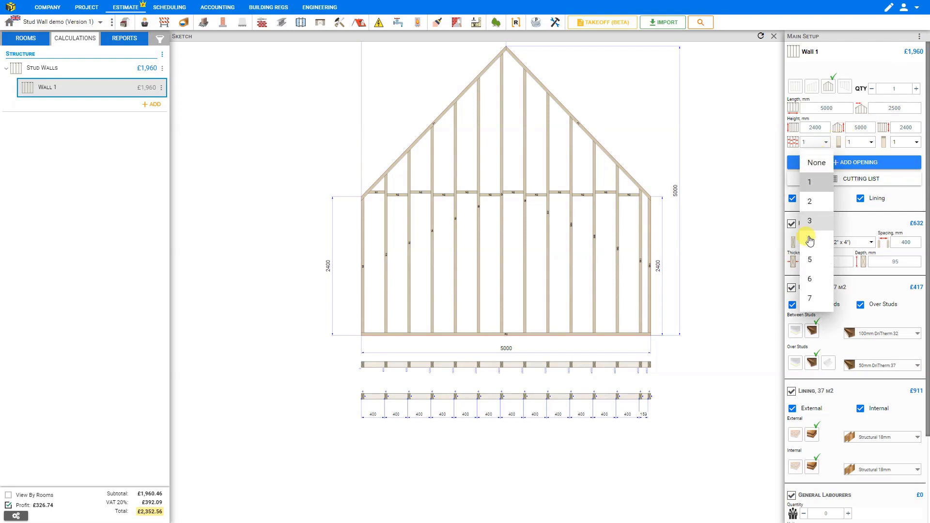
left_click(812, 303)
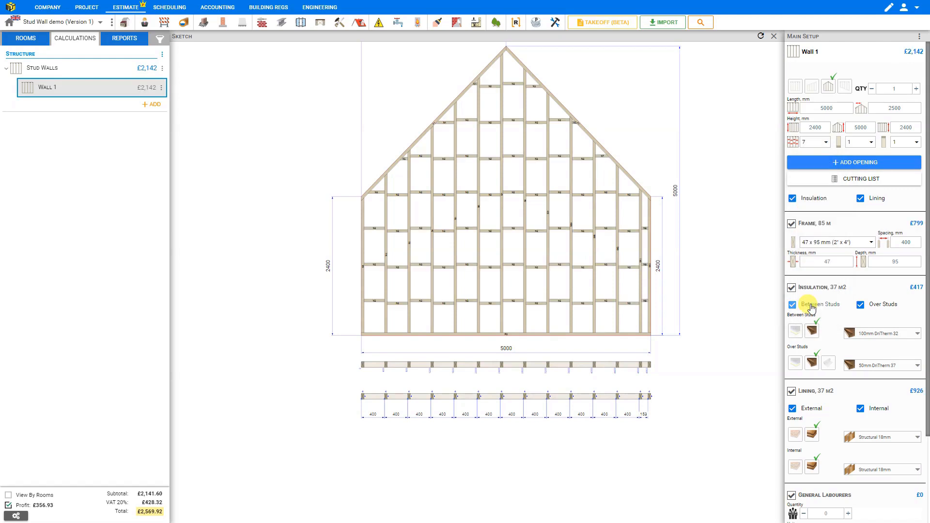
left_click(826, 142)
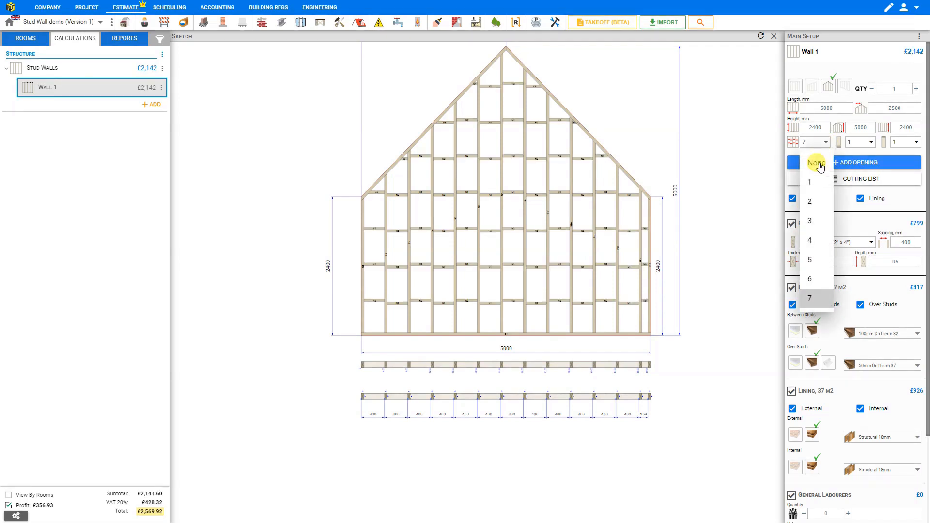
left_click(815, 182)
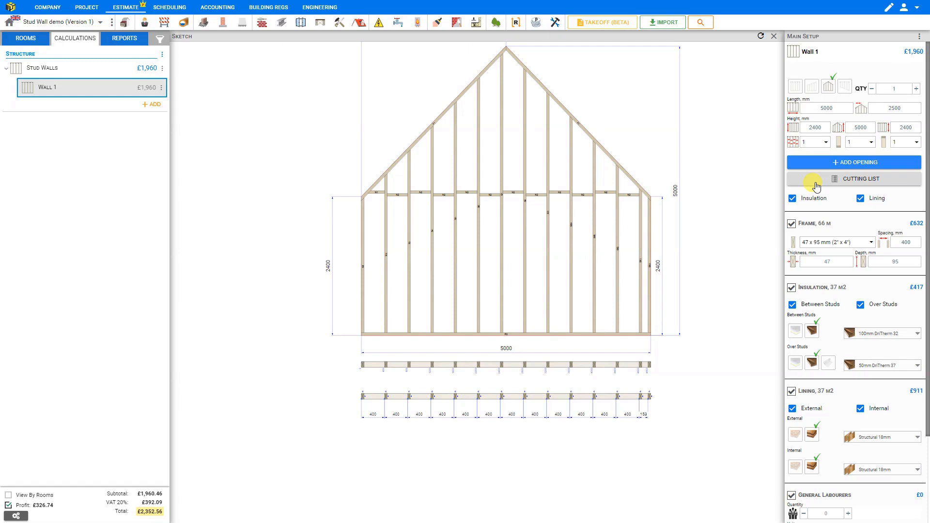
- Try 3 bottom plates for the wall frame, and return the setting to 1
left_click(872, 143)
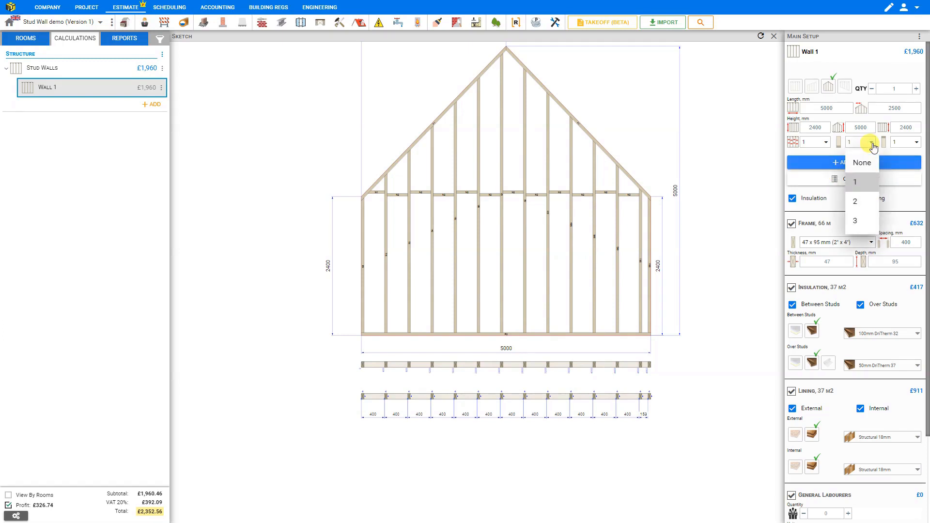
left_click(855, 226)
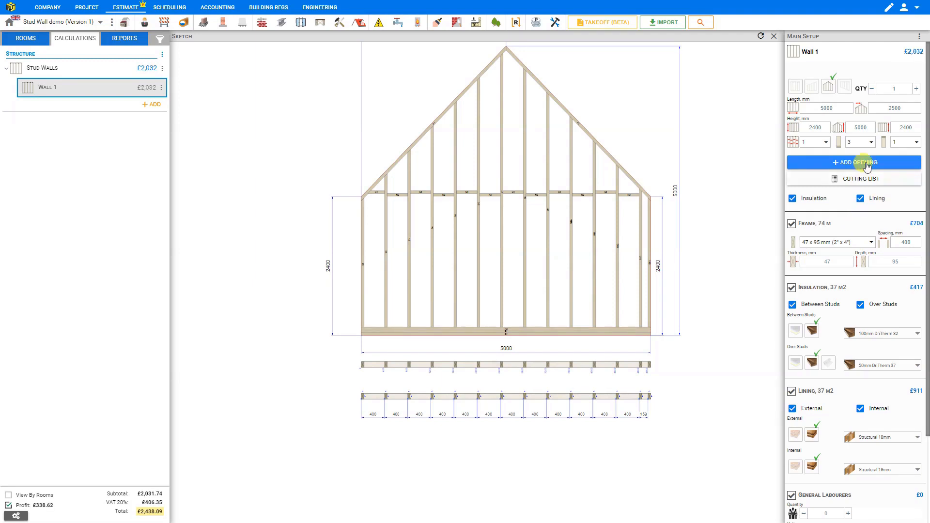
left_click(873, 143)
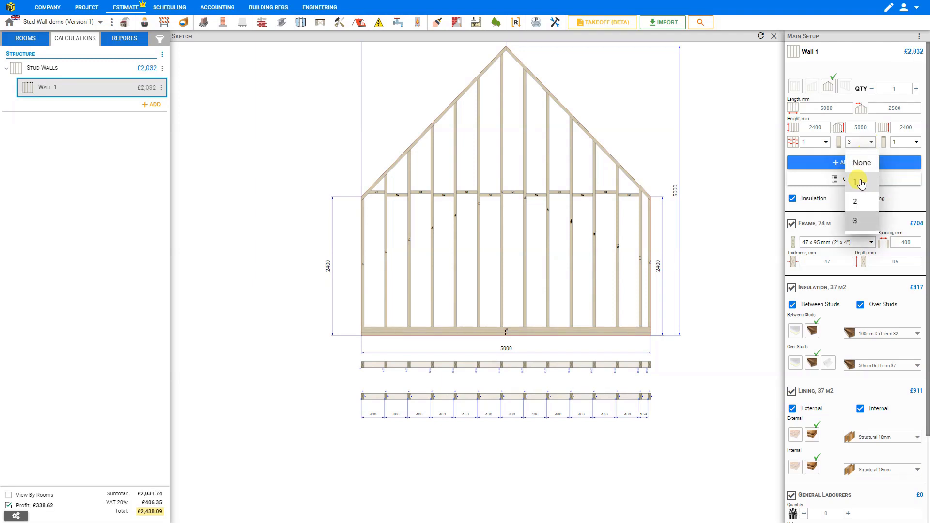
left_click(860, 183)
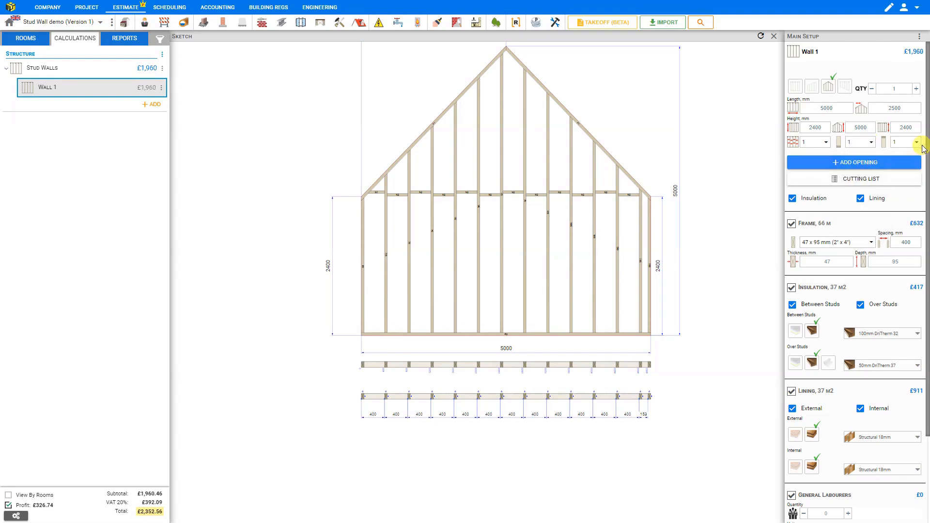
- Try 3 top plates along the gable slopes, and return the setting to 1
left_click(917, 142)
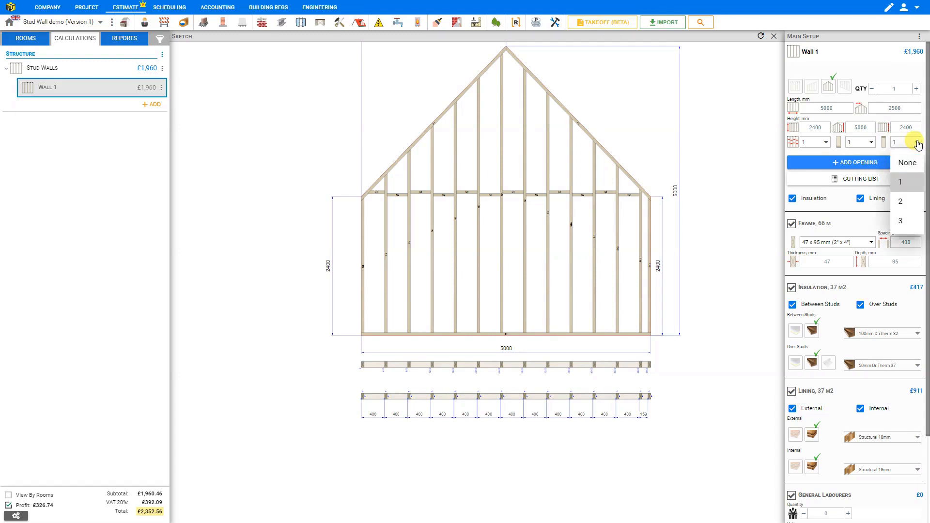
left_click(903, 227)
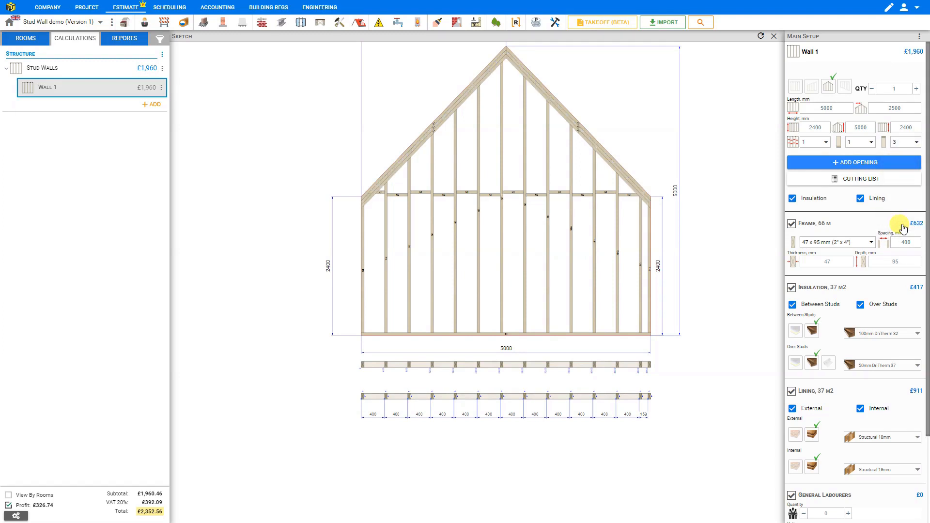
left_click(916, 144)
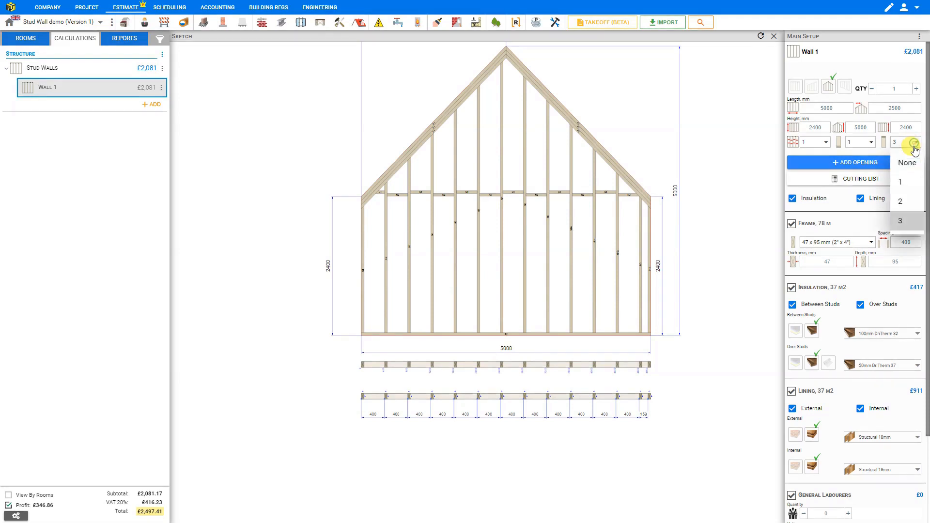
left_click(904, 182)
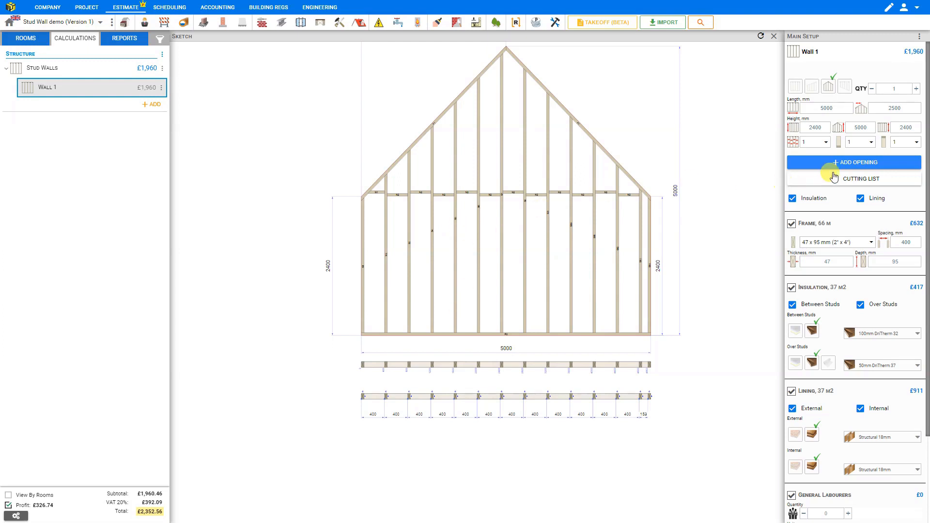
- Add an opening to the gable wall with its bottom at 0 mm, height 2100 mm and width 900 mm
left_click(861, 164)
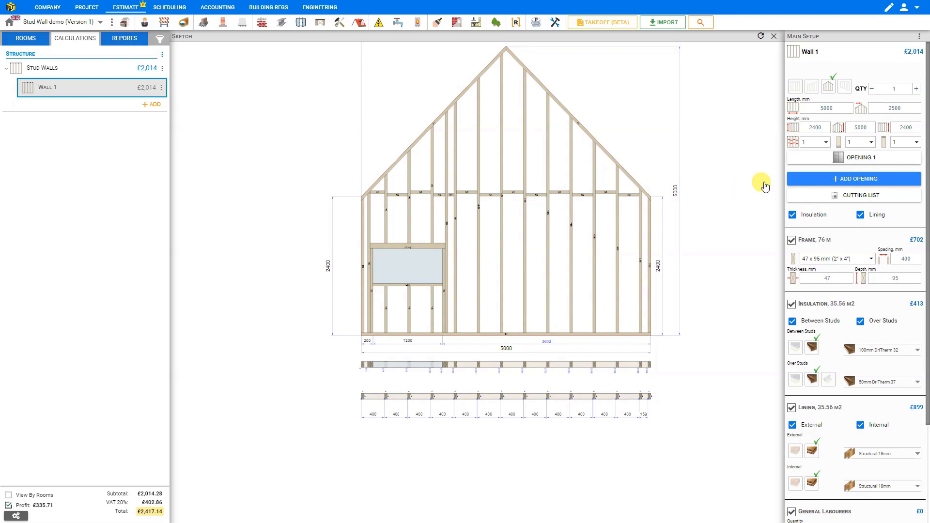
left_click(861, 160)
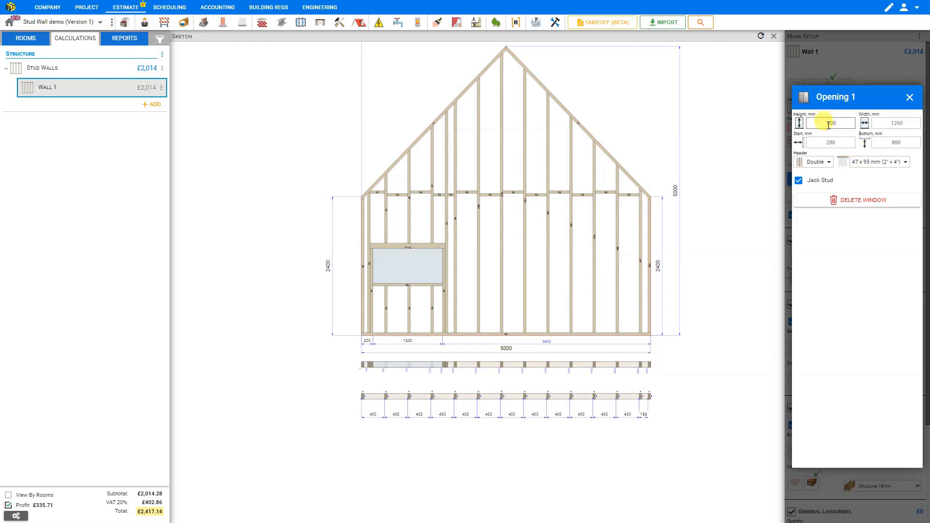
left_click(896, 123)
double_click(890, 142)
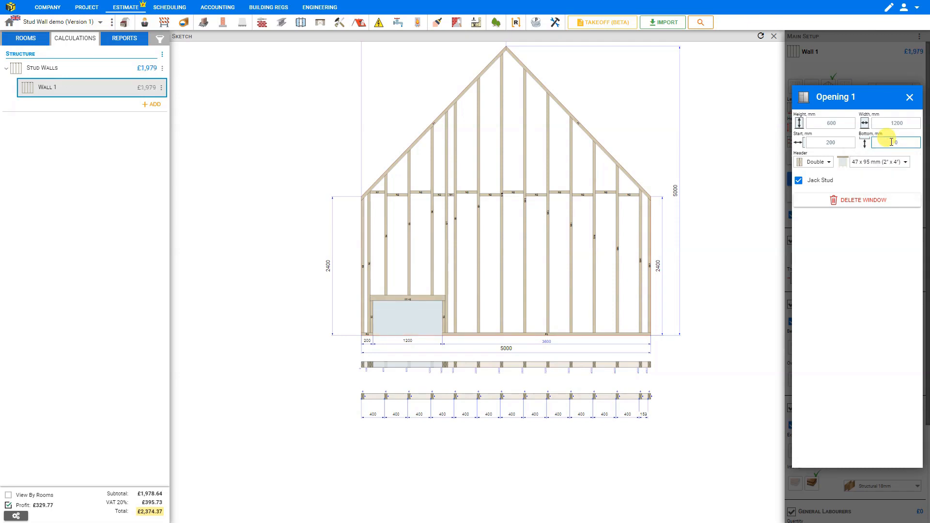
double_click(831, 124)
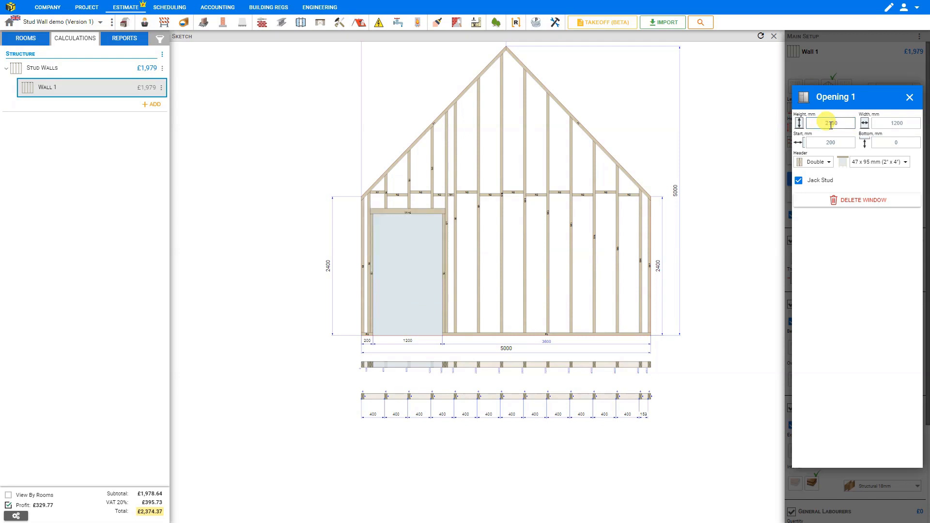
left_click(897, 125)
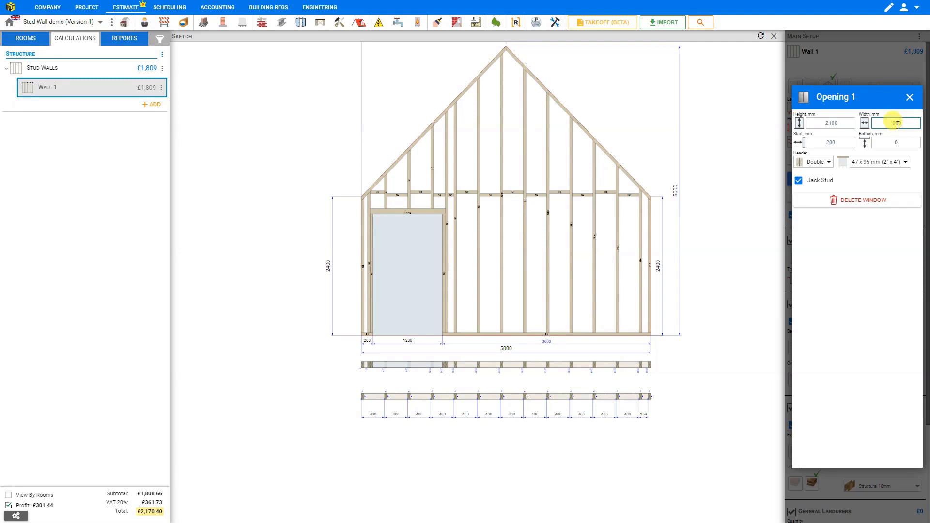
- Try moving the door opening along the wall to a start distance of 1020 mm
left_click(835, 140)
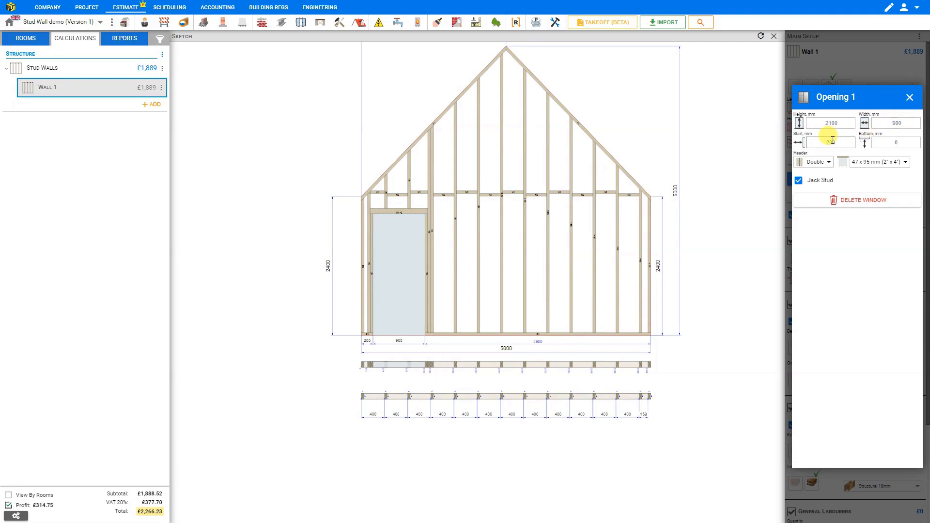
left_click(833, 142)
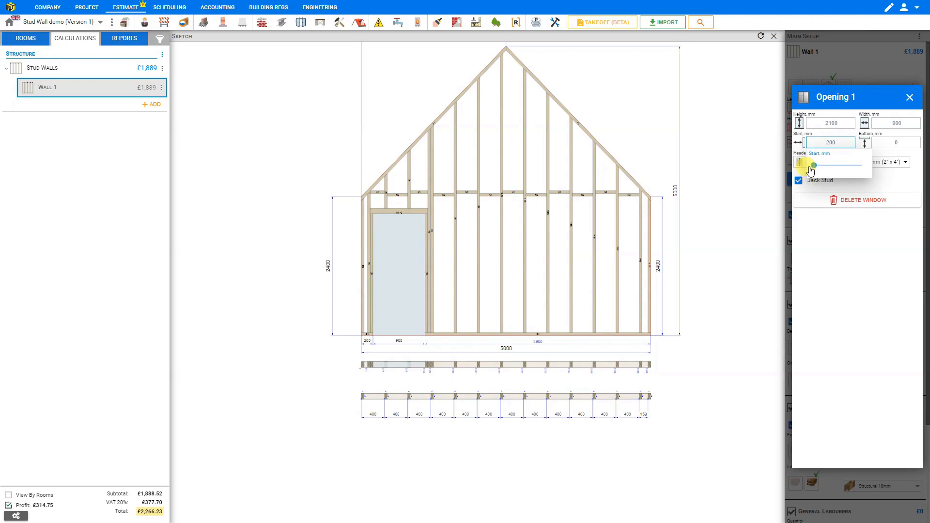
mouse_move(813, 165)
left_mouse_down()
mouse_move(840, 169)
mouse_move(823, 167)
left_mouse_up()
left_click(831, 142)
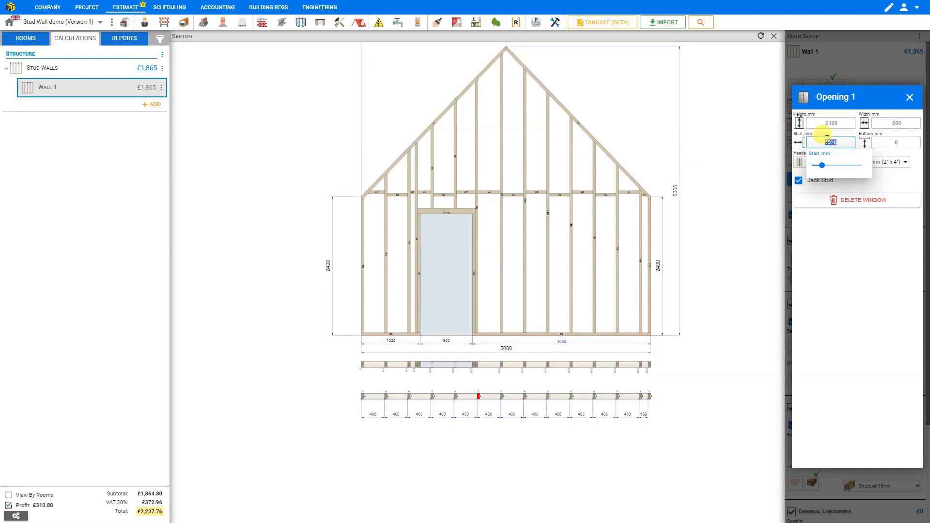
- Set the door opening's start distance to 500 mm in the wall sketch
left_click(392, 340)
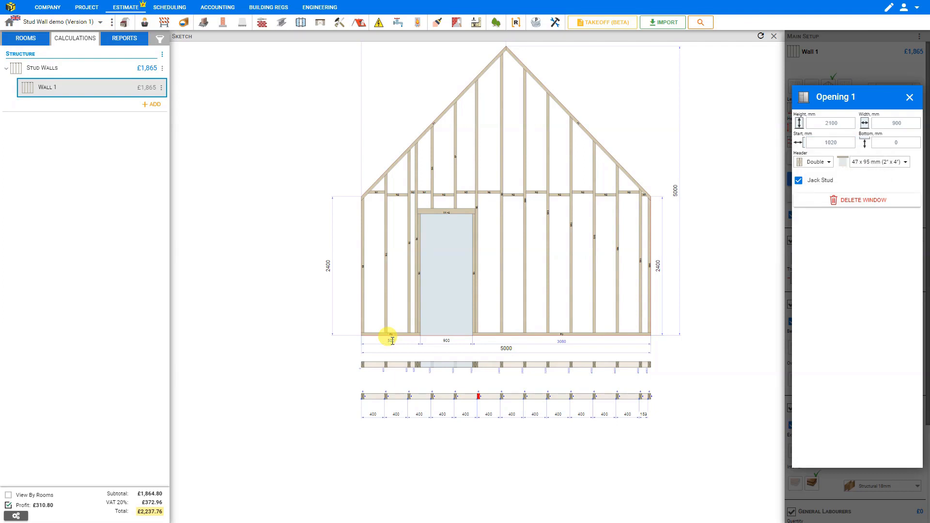
type("500")
key("Return")
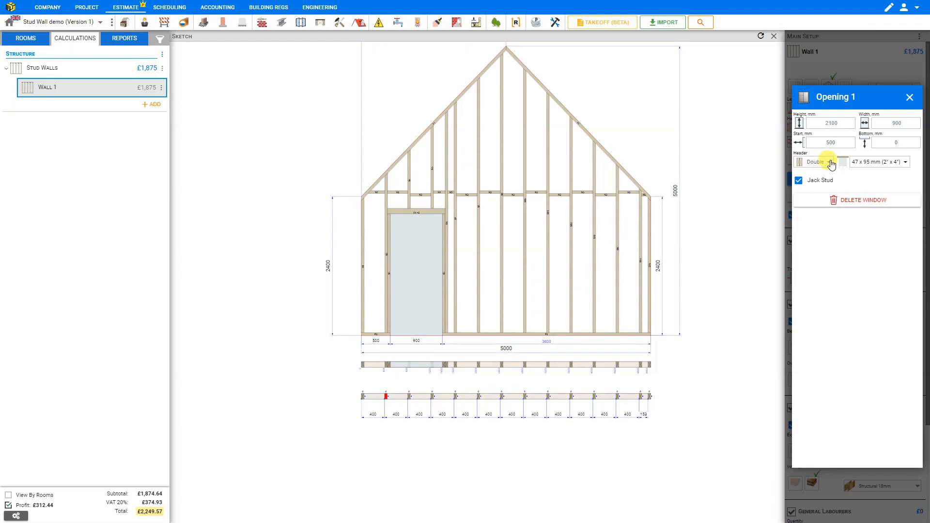
- Try the None, Flat and Single header types above the door opening, and return to Double
scroll(409, 250, "up", 3)
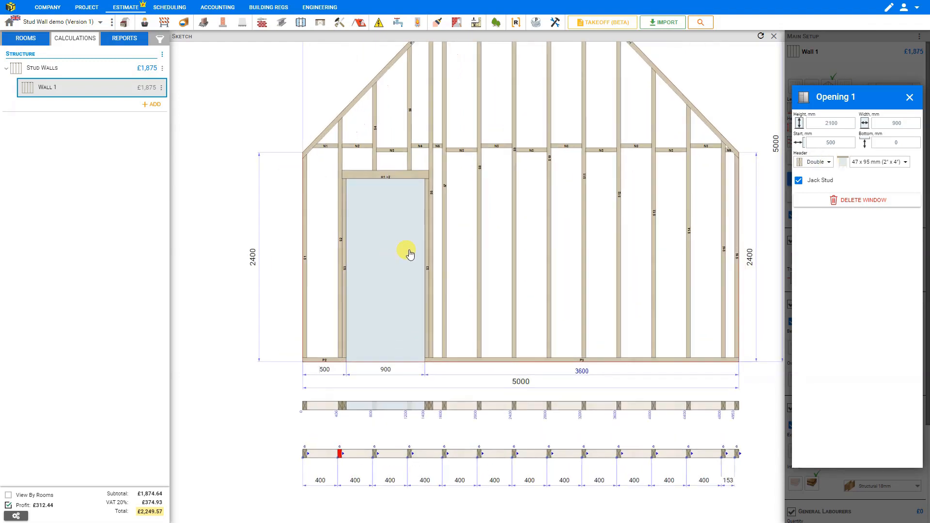
left_click(828, 163)
left_click(824, 183)
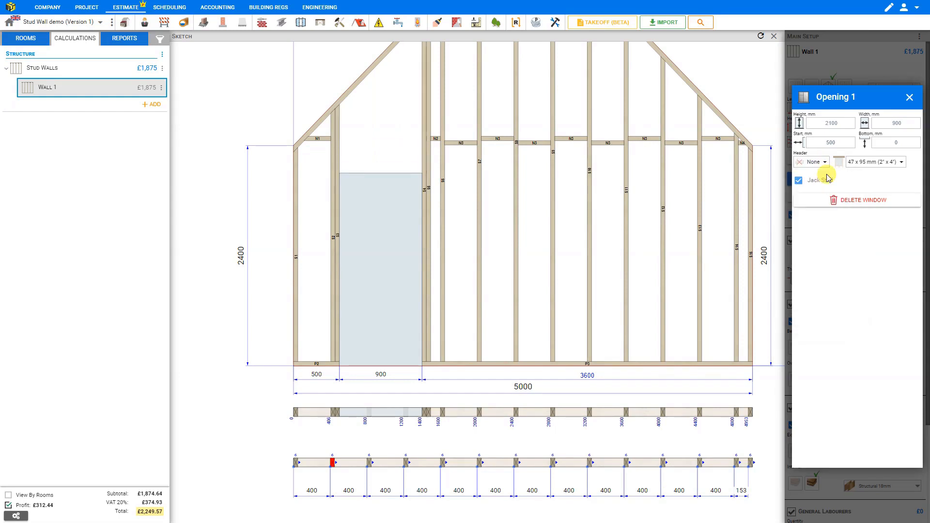
left_click(825, 165)
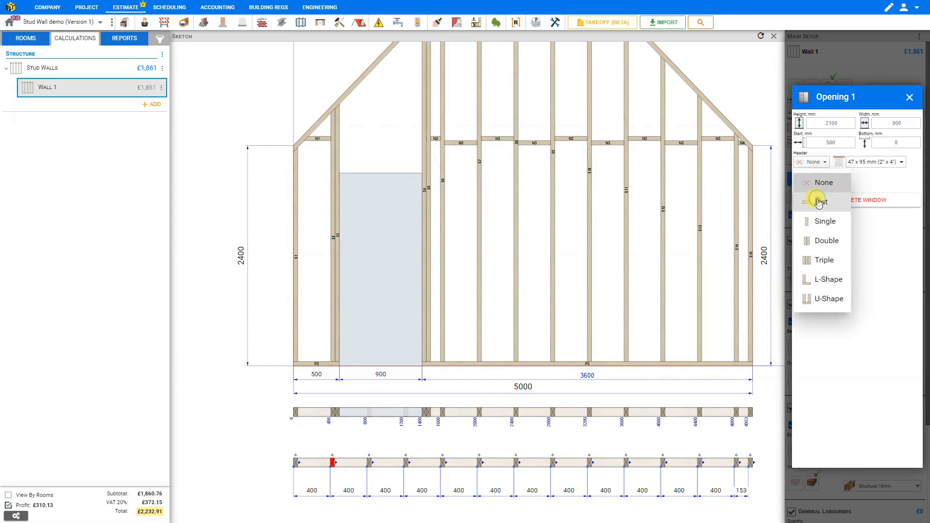
left_click(818, 202)
left_click(812, 163)
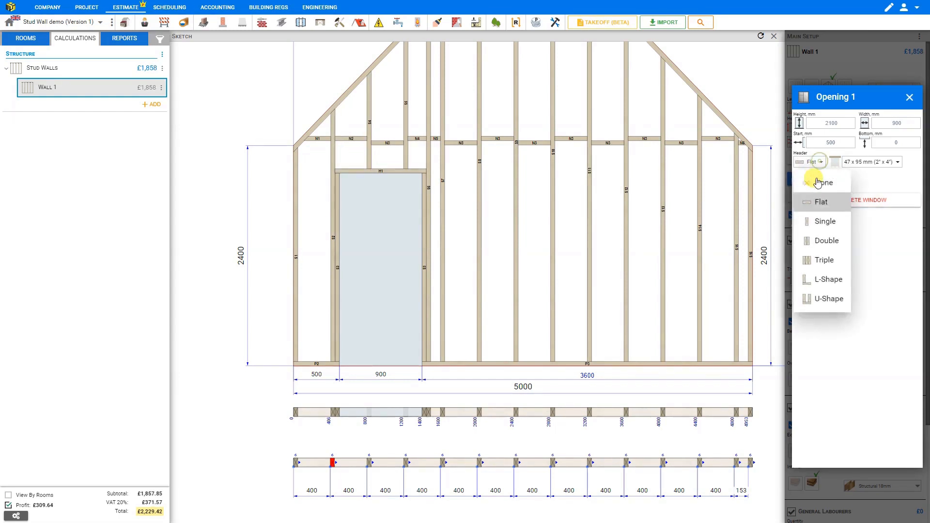
left_click(817, 223)
left_click(815, 162)
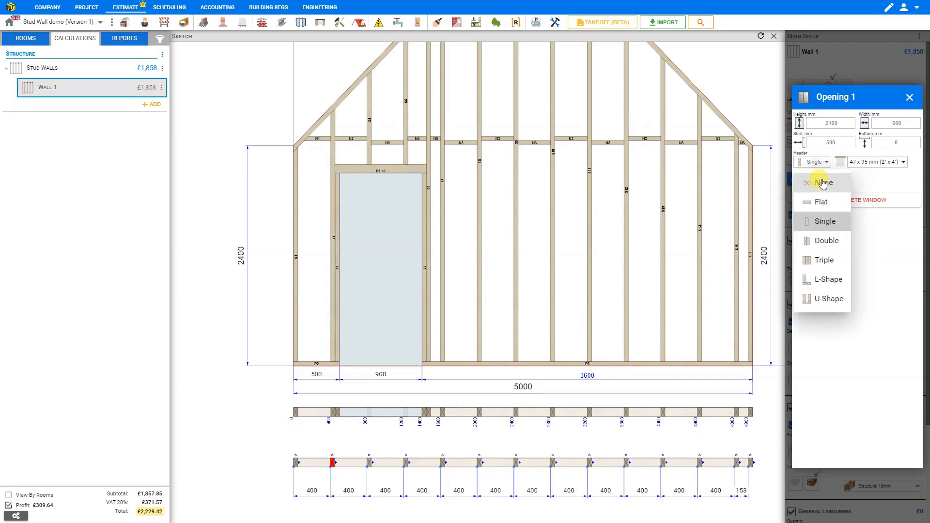
left_click(822, 242)
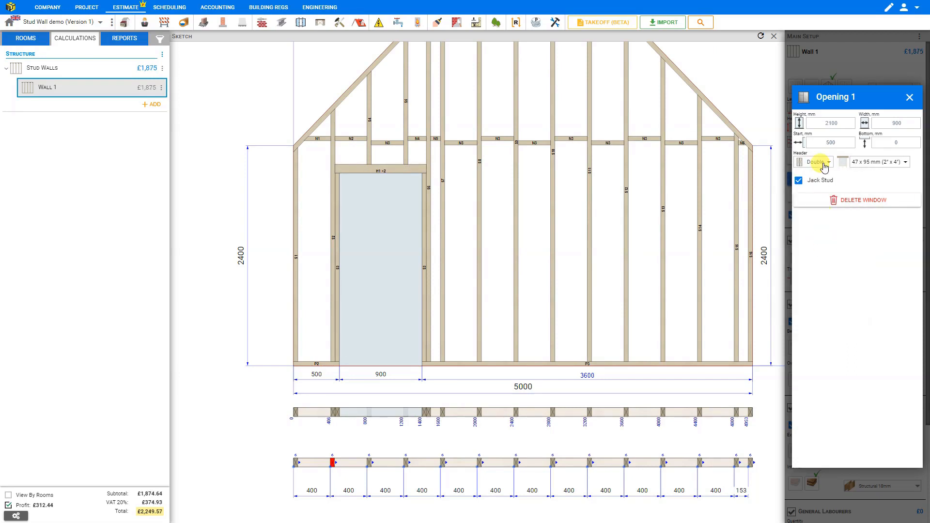
- Try the Triple, L-Shape and U-Shape header types above the door opening, and return to Double
left_click(827, 164)
left_click(825, 258)
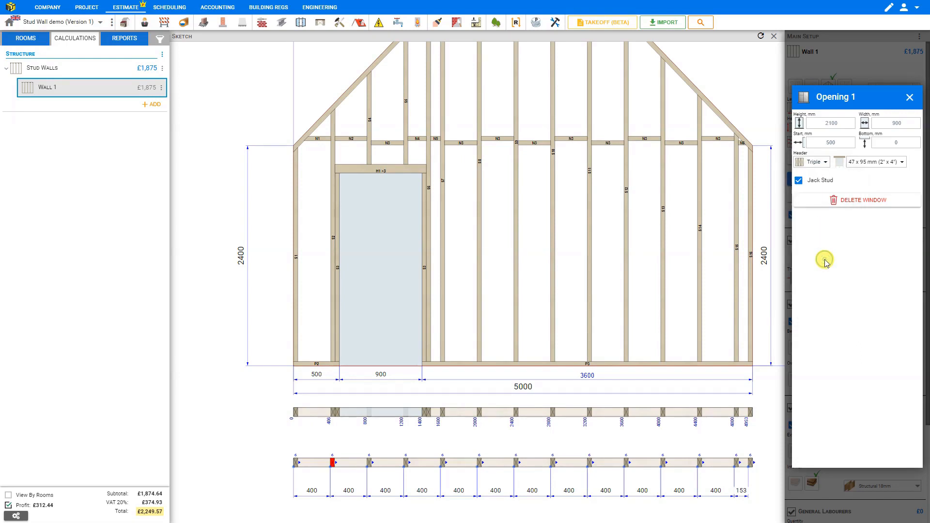
left_click(815, 162)
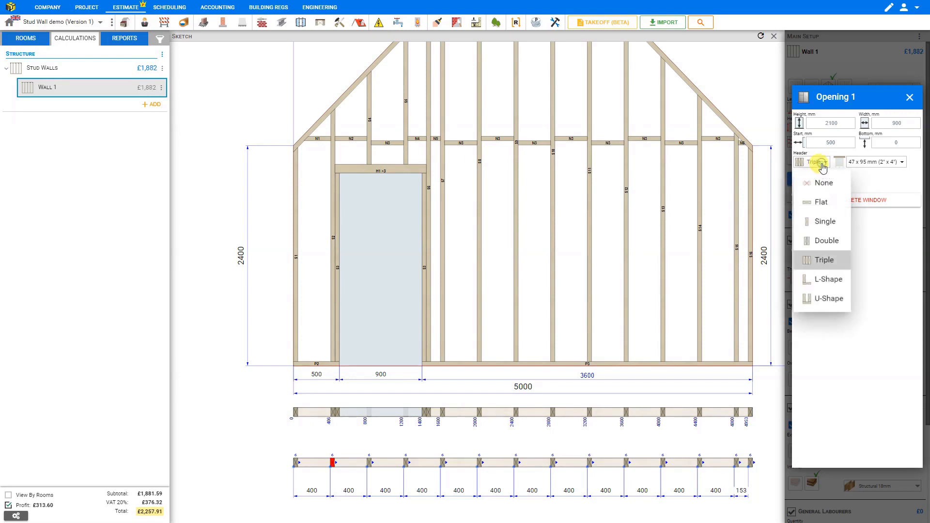
left_click(826, 282)
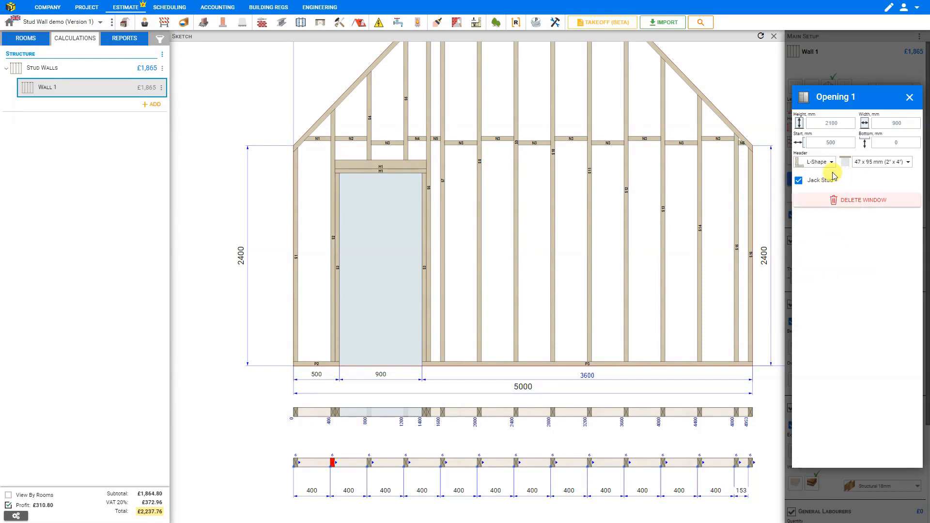
left_click(830, 164)
left_click(829, 303)
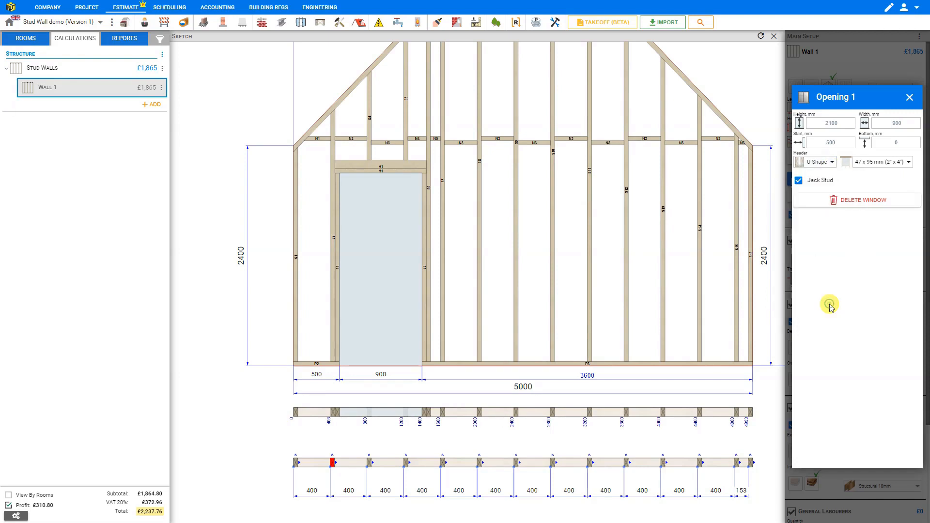
left_click(831, 165)
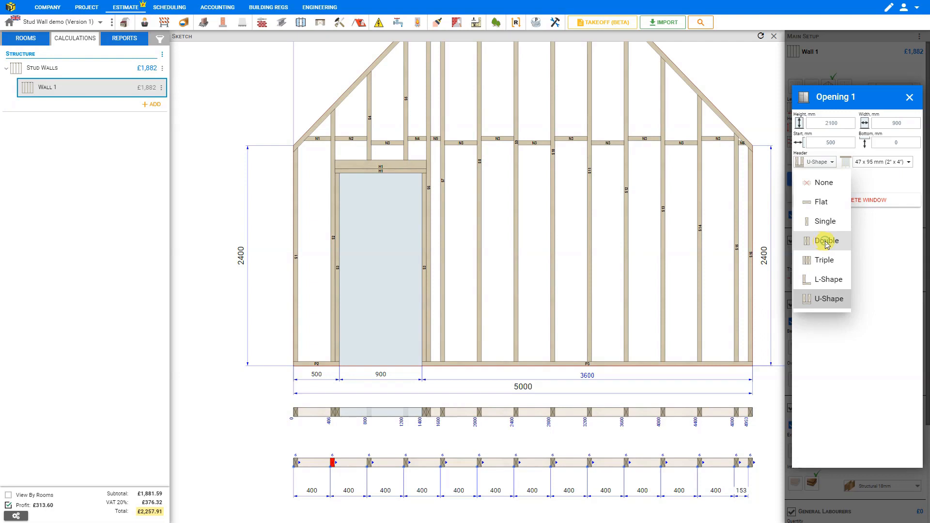
left_click(826, 242)
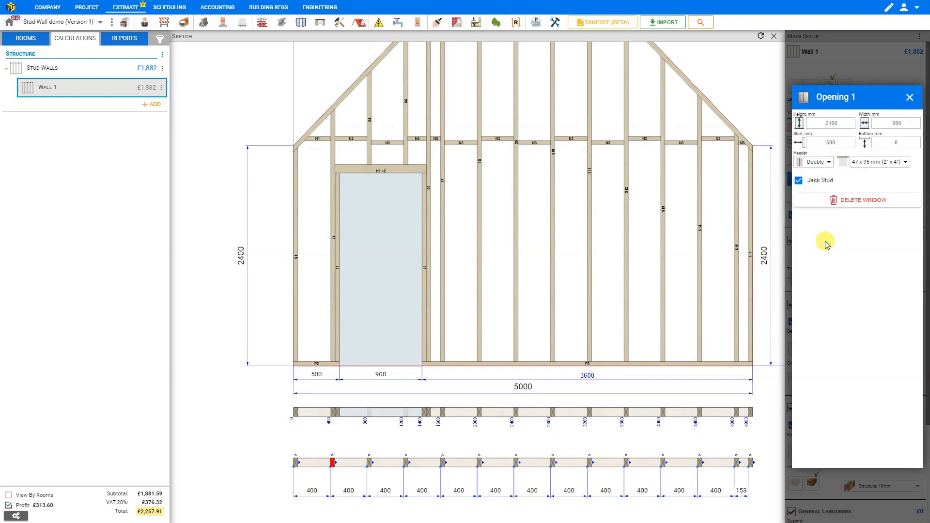
- Set the door opening's header timber size to 47 x 195 mm (2" x 8")
left_click(905, 163)
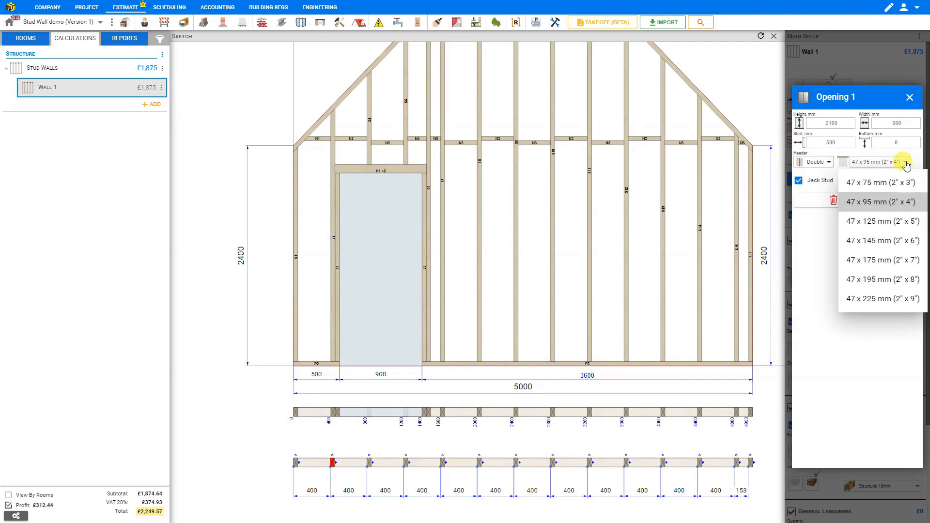
left_click(880, 280)
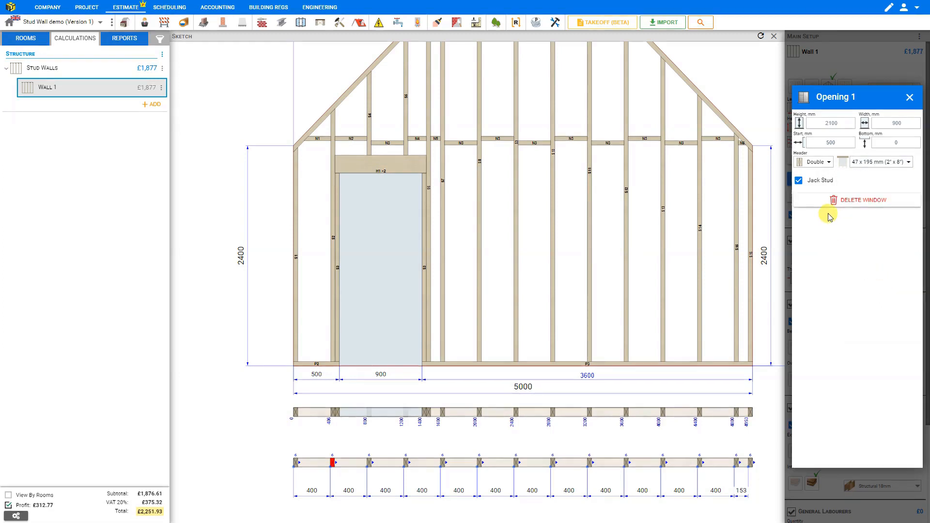
- Try the door opening without jack studs, and re-enable them
left_click(799, 180)
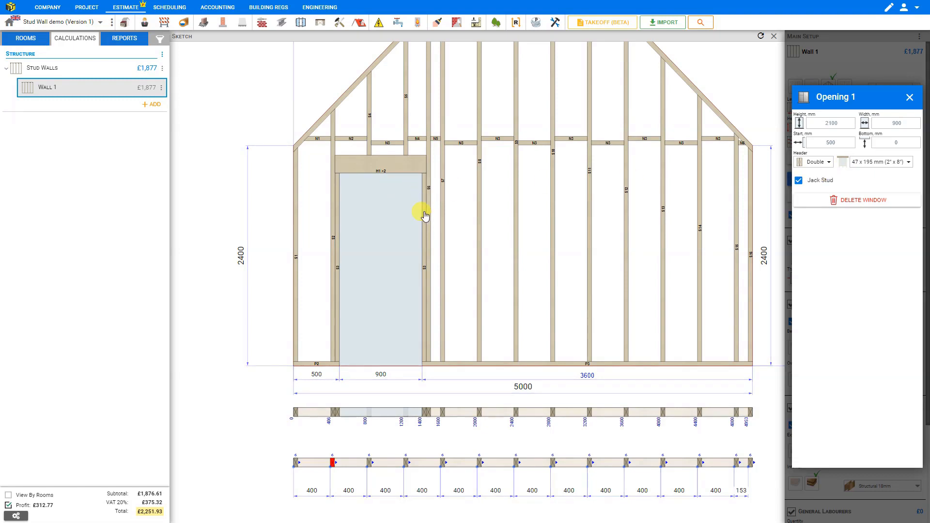
left_click(798, 181)
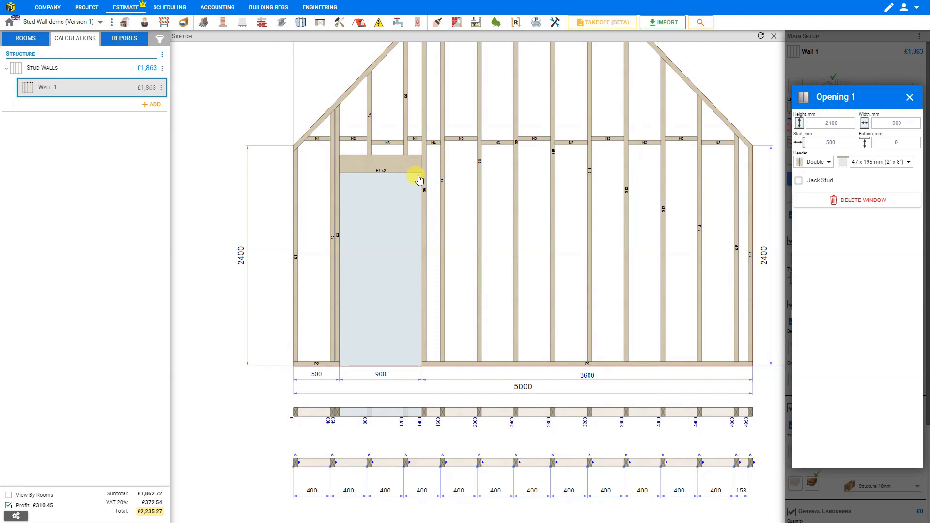
left_click(798, 182)
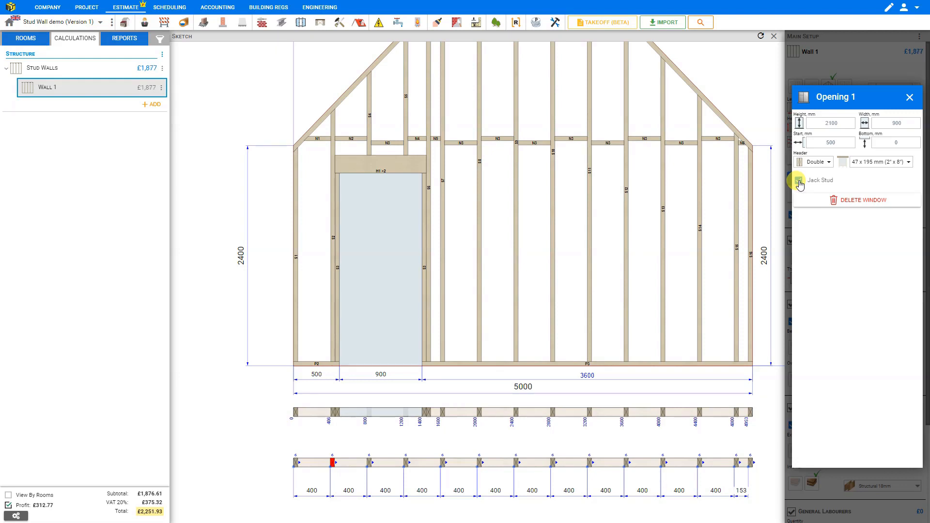
- Close the door opening's settings and add a second opening to the wall
left_click(908, 97)
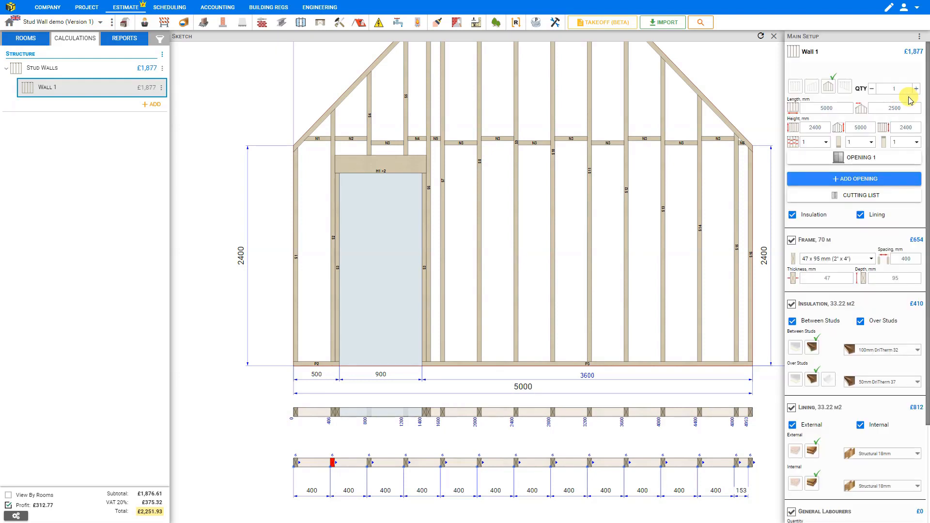
left_click(857, 181)
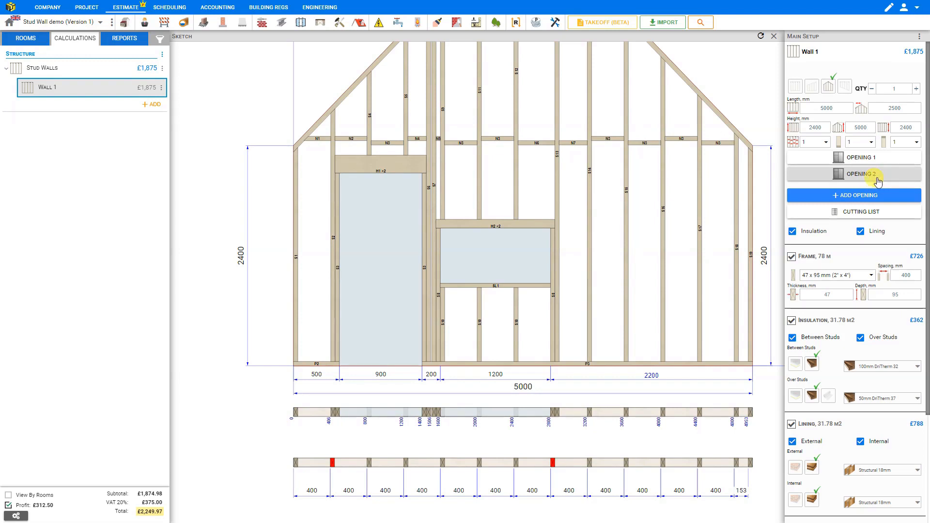
- Add a third opening to the wall and delete it again
left_click(867, 196)
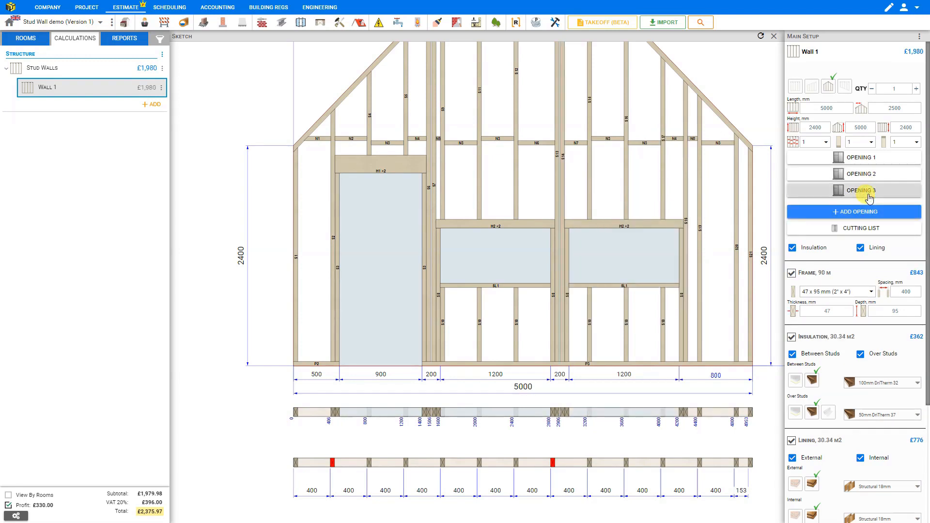
left_click(869, 193)
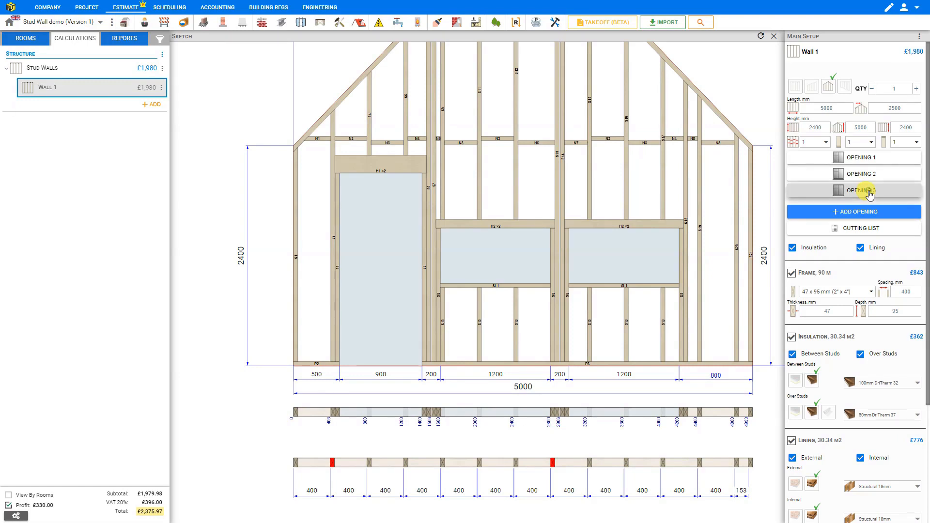
left_click(859, 203)
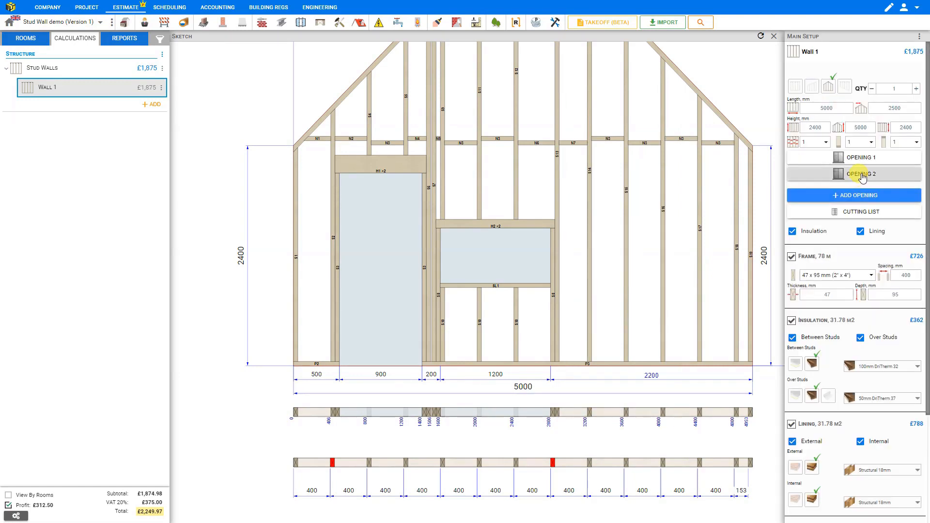
- Set the second opening's height to 1200 mm and its start distance to 1500 mm
left_click(861, 175)
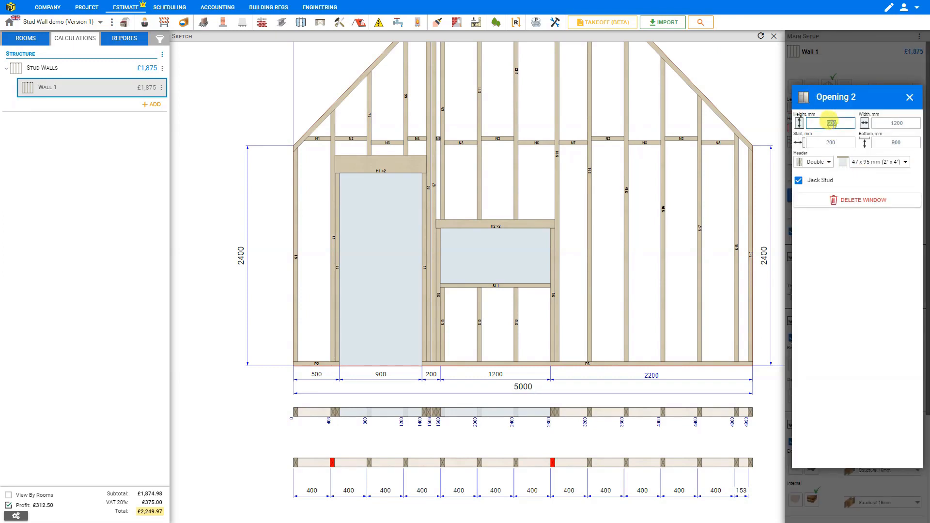
left_click(894, 124)
double_click(894, 123)
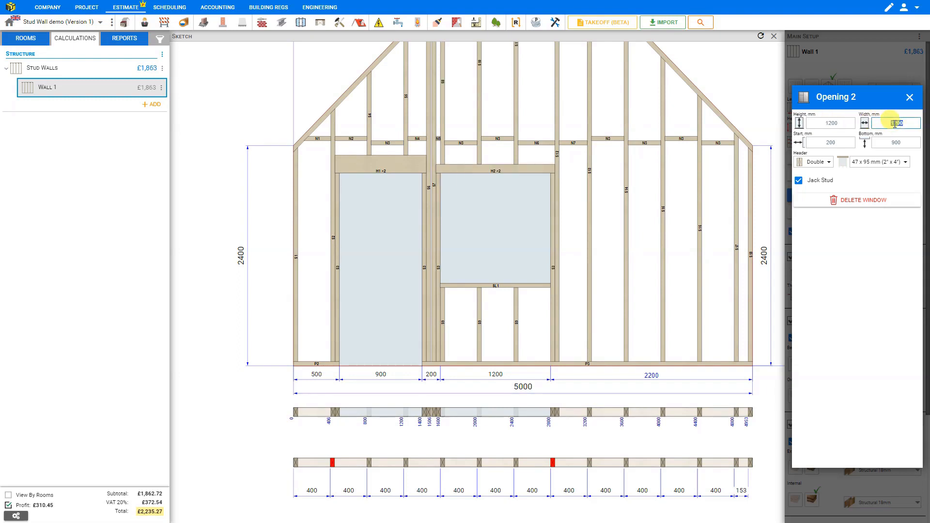
left_click(833, 142)
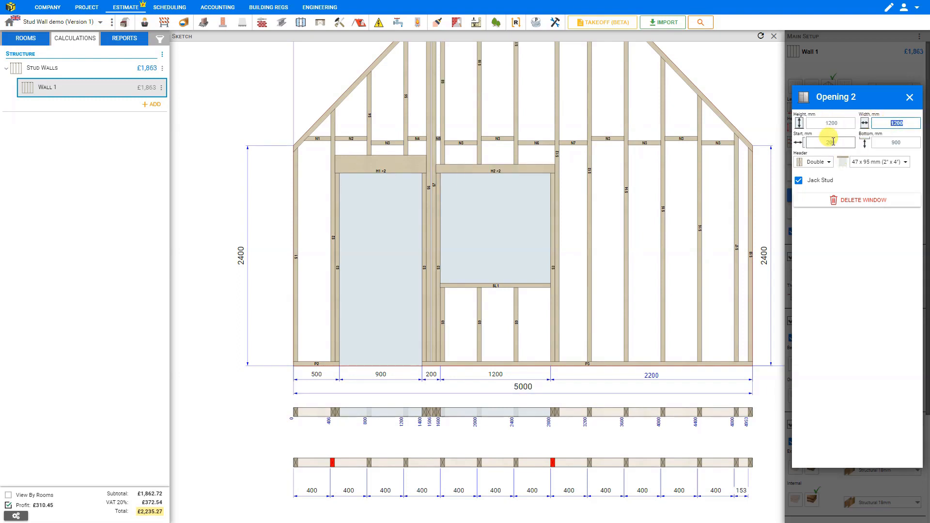
double_click(833, 142)
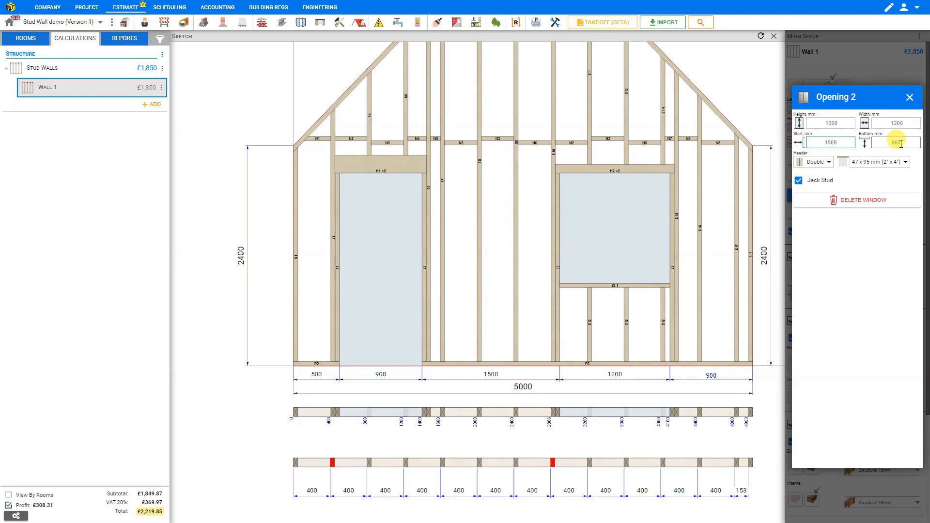
left_click(829, 163)
left_click(832, 167)
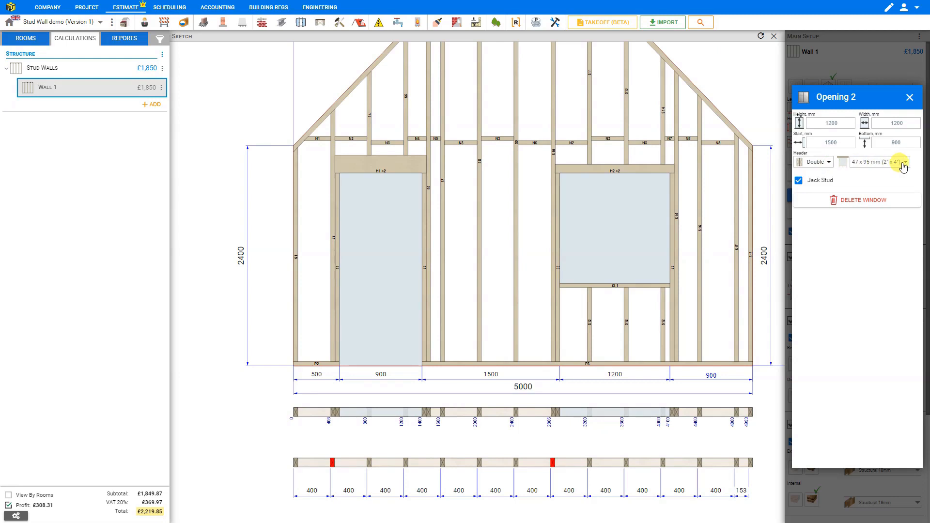
left_click(904, 165)
left_click(903, 163)
left_click(797, 183)
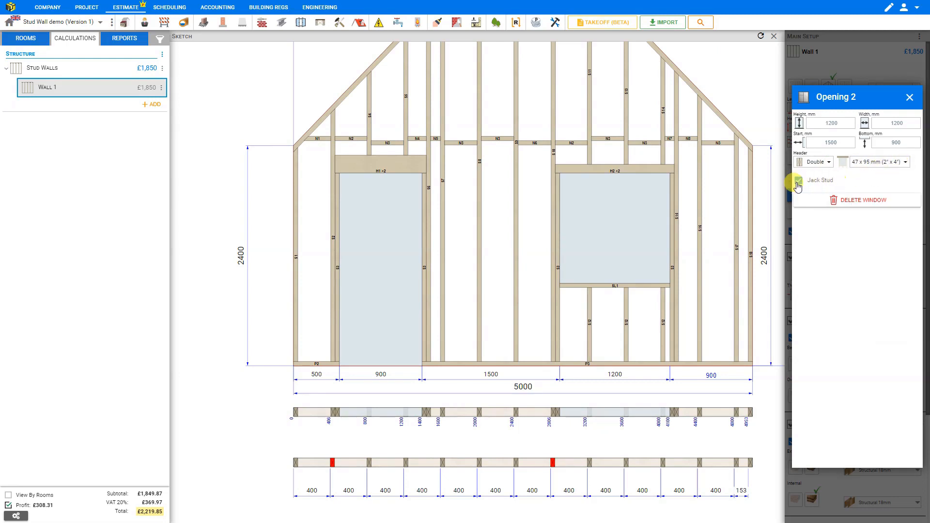
- Close the second opening's settings and open the wall's cutting list
left_click(909, 97)
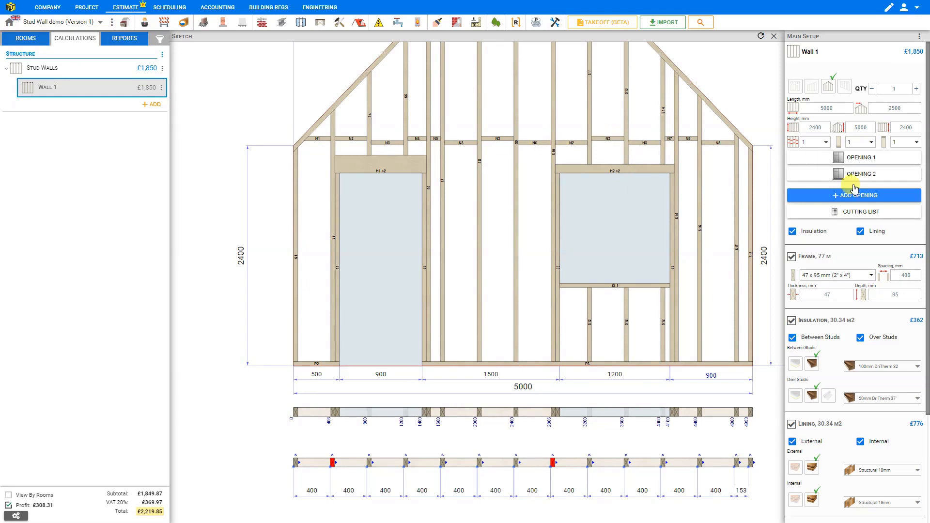
left_click(867, 212)
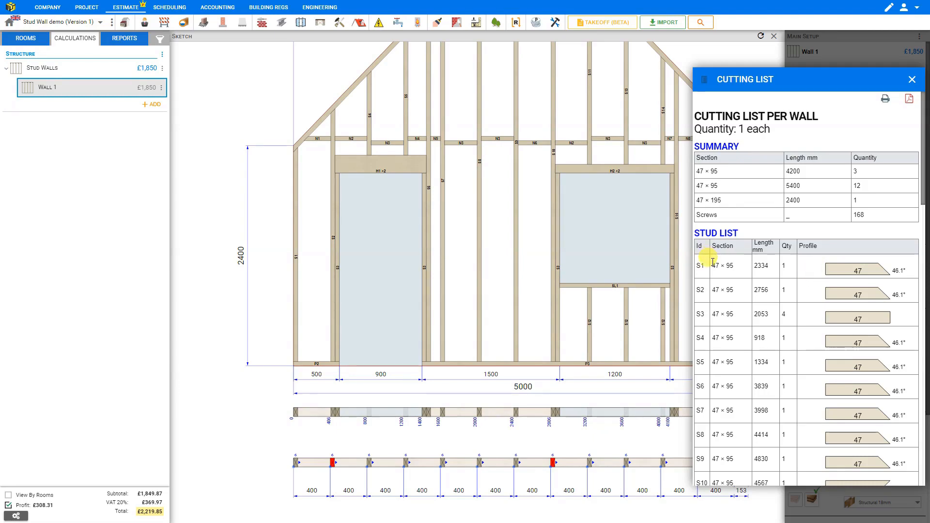
- Examine the wall's full cutting list, from the summary and member lists to the board cutting layouts, and close it
scroll(707, 254, "down", 4)
scroll(712, 262, "down", 2)
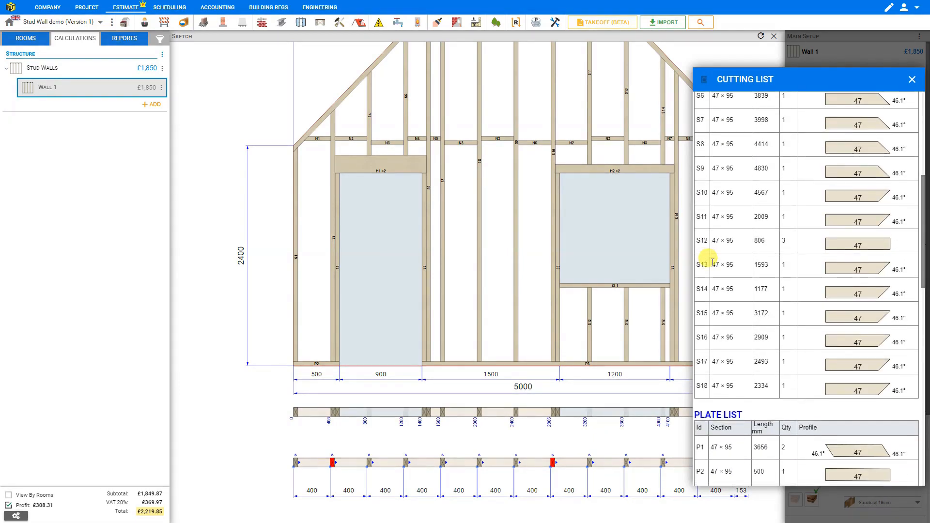
scroll(712, 262, "down", 3)
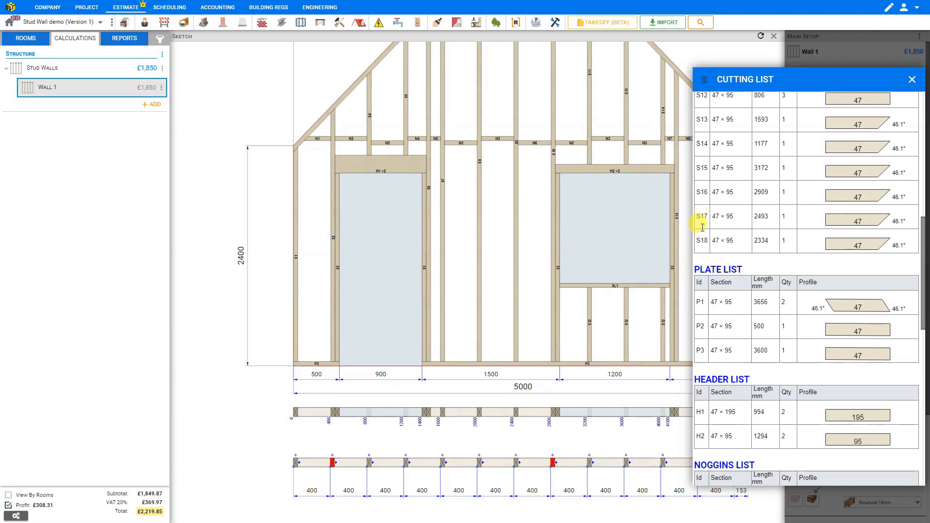
scroll(703, 227, "up", 1)
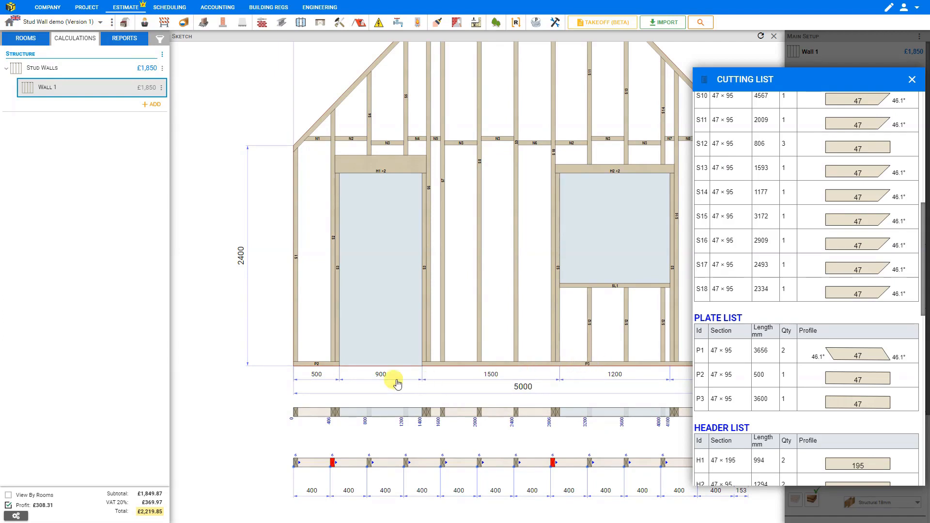
scroll(450, 239, "up", 3)
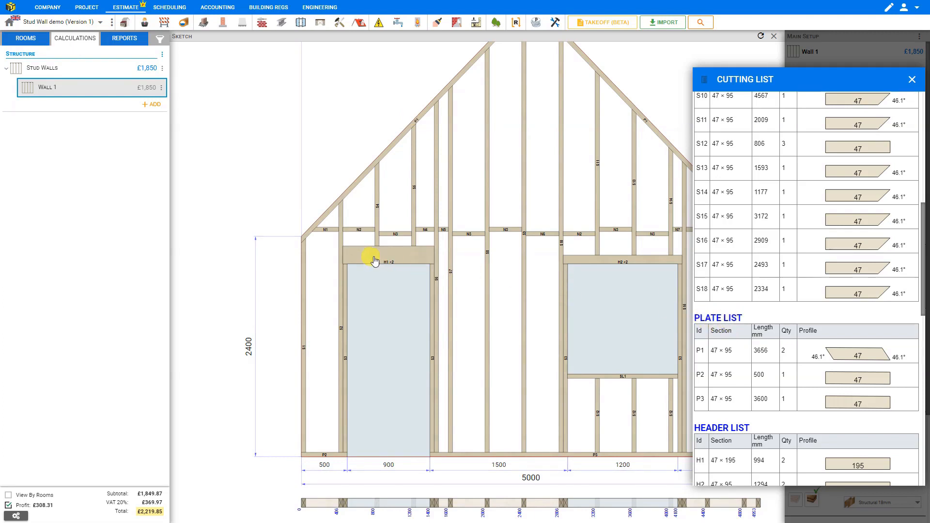
scroll(761, 402, "down", 6)
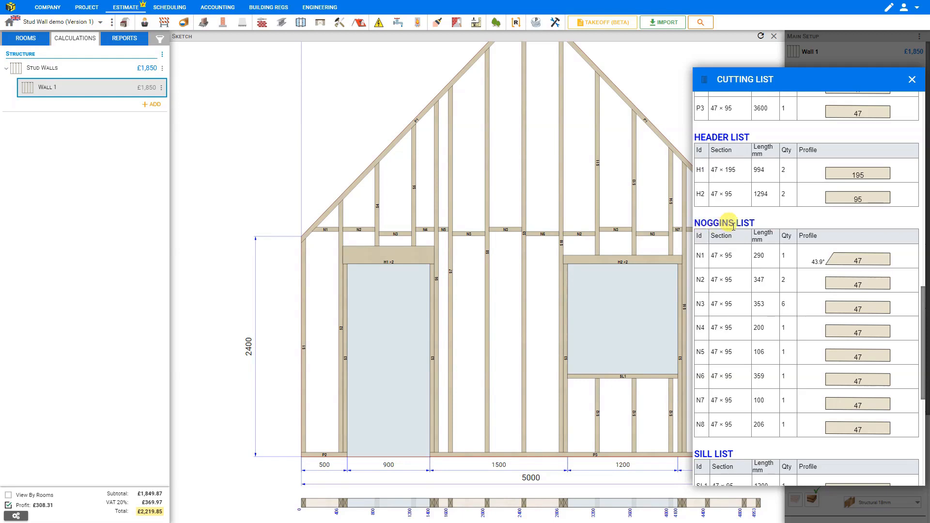
scroll(740, 236, "down", 4)
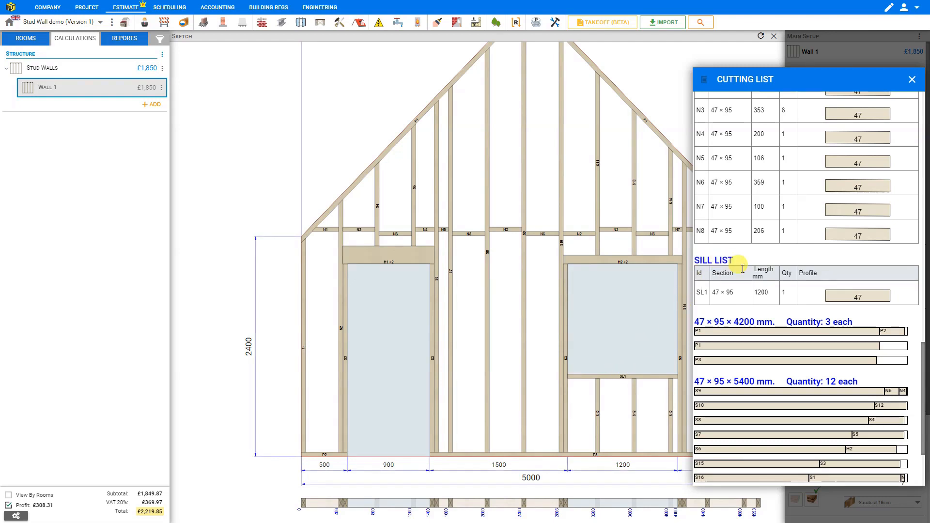
scroll(742, 269, "down", 2)
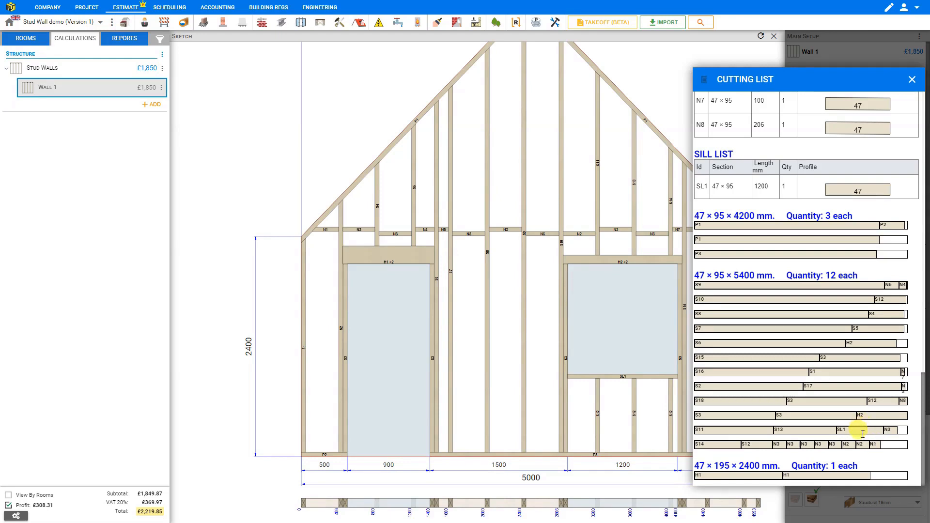
scroll(862, 434, "up", 15)
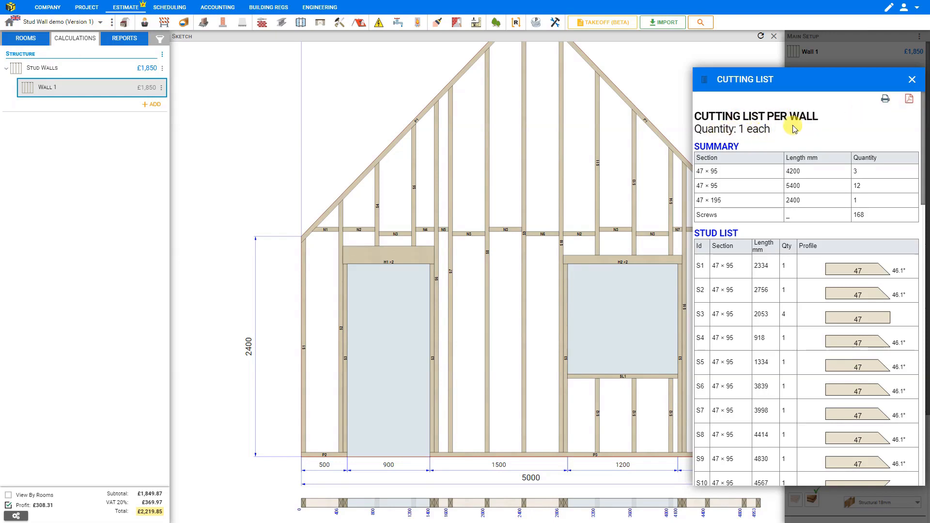
left_click(912, 80)
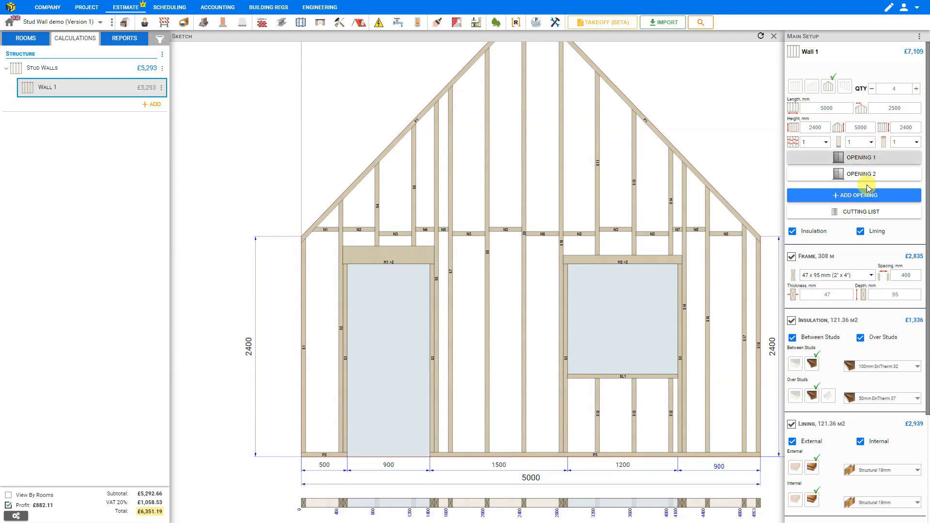
- Check the cutting list at a wall quantity of 4, and again with the quantity set back to 1
left_click(861, 213)
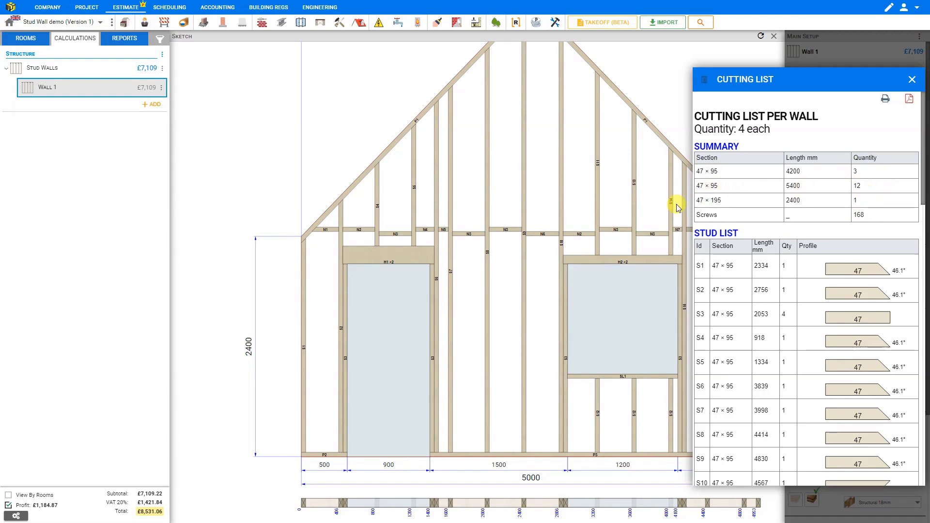
left_click(912, 80)
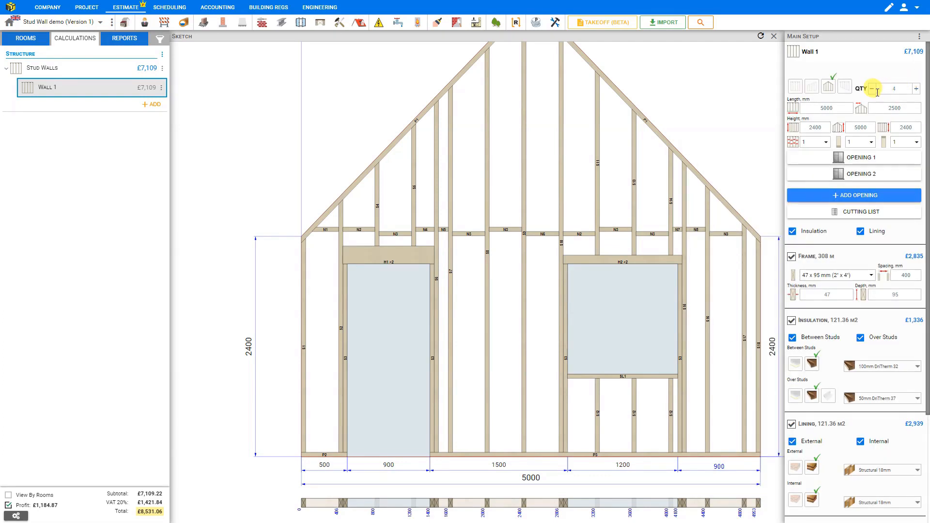
left_click(872, 89)
left_click(871, 89)
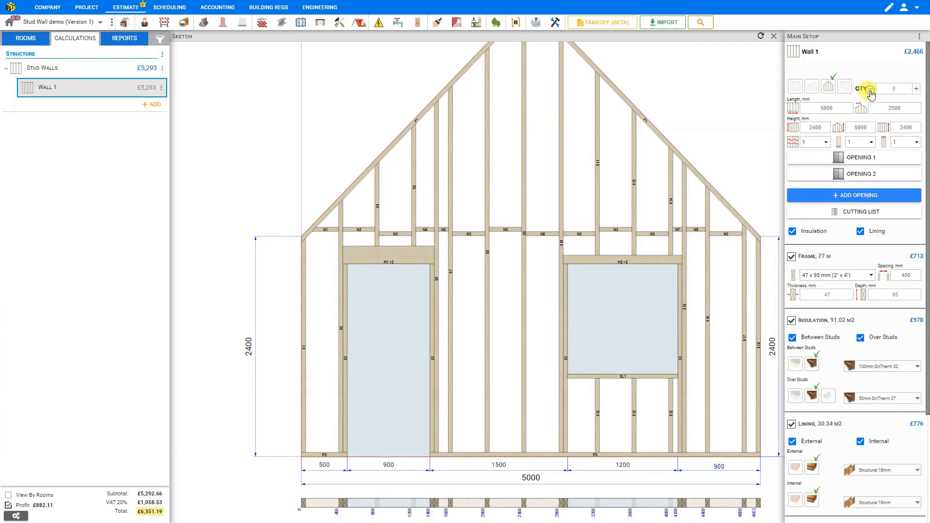
left_click(916, 89)
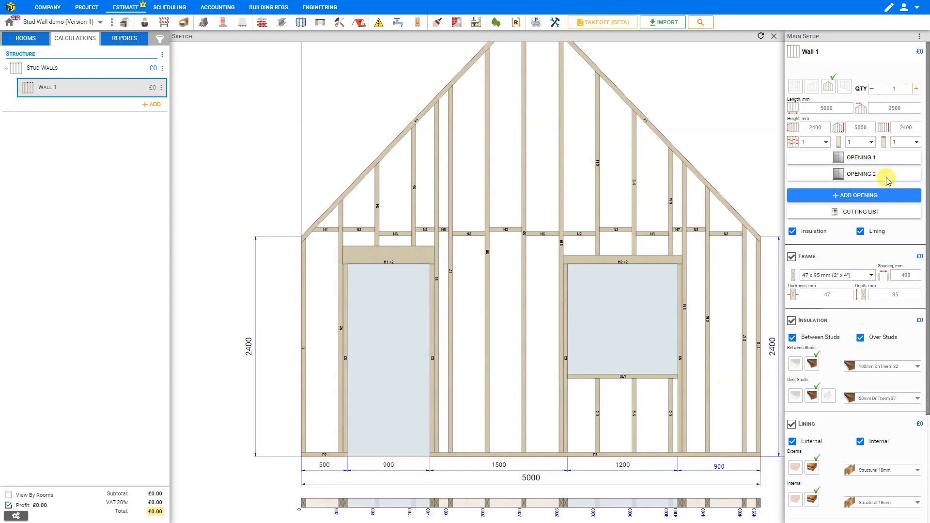
left_click(864, 214)
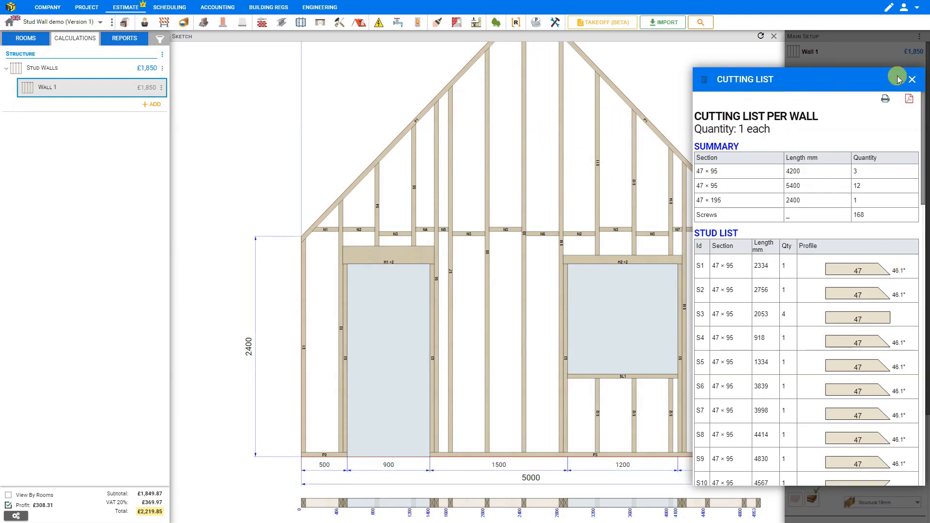
left_click(911, 79)
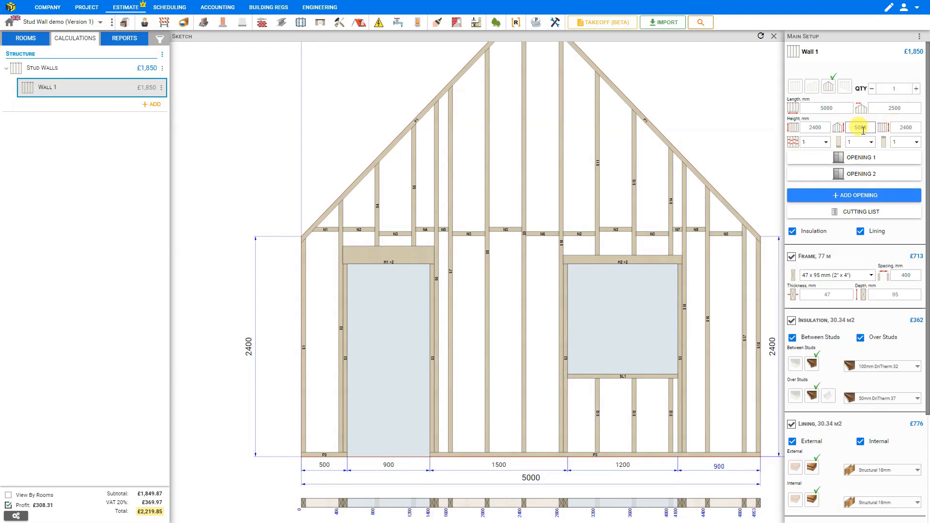
- Set the gable wall's peak height to 3000 mm and check the stud cutting angles in the cutting list
double_click(859, 128)
type("3000")
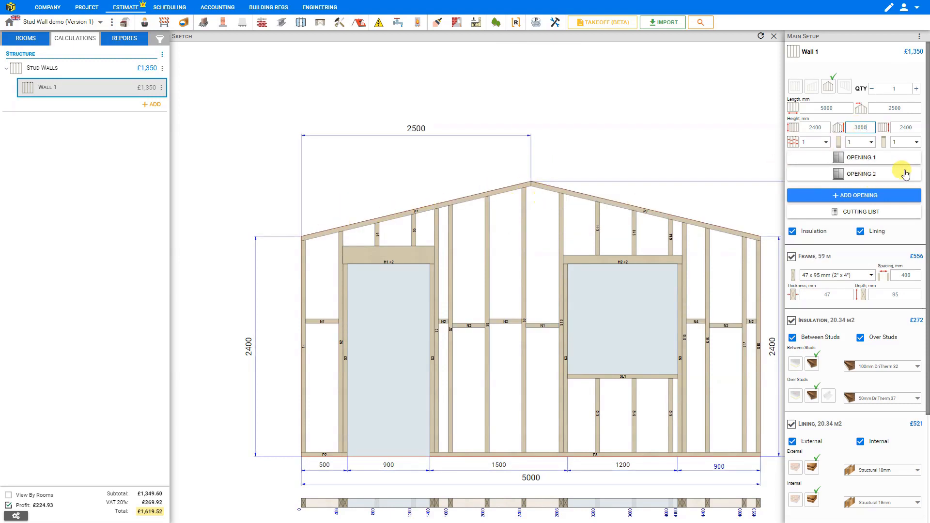
left_click(866, 219)
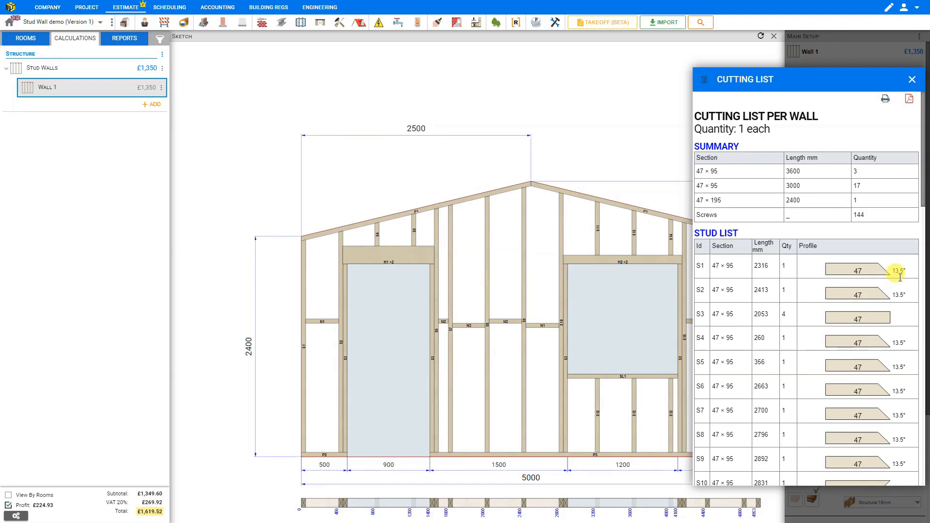
left_click(912, 78)
- Restore the wall's peak height to 5000 mm and view the cutting list for comparison
left_click(862, 127)
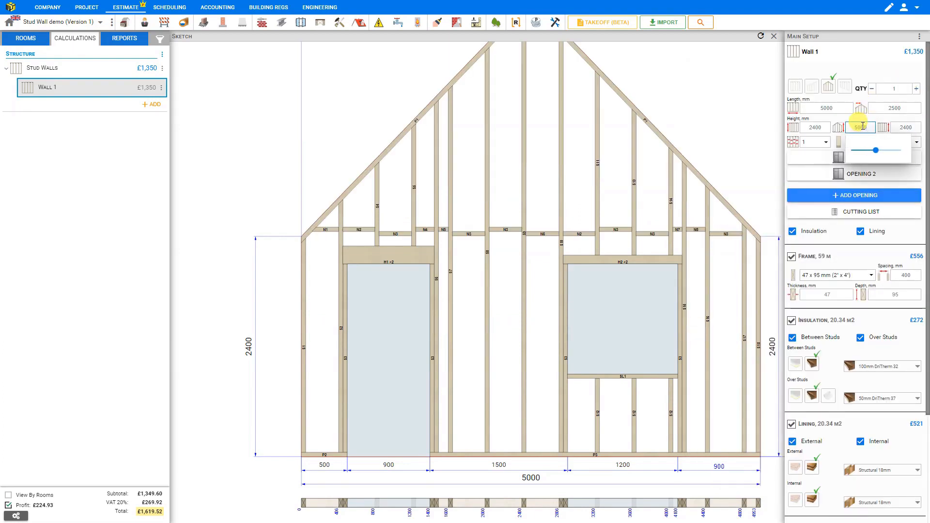
left_click(859, 210)
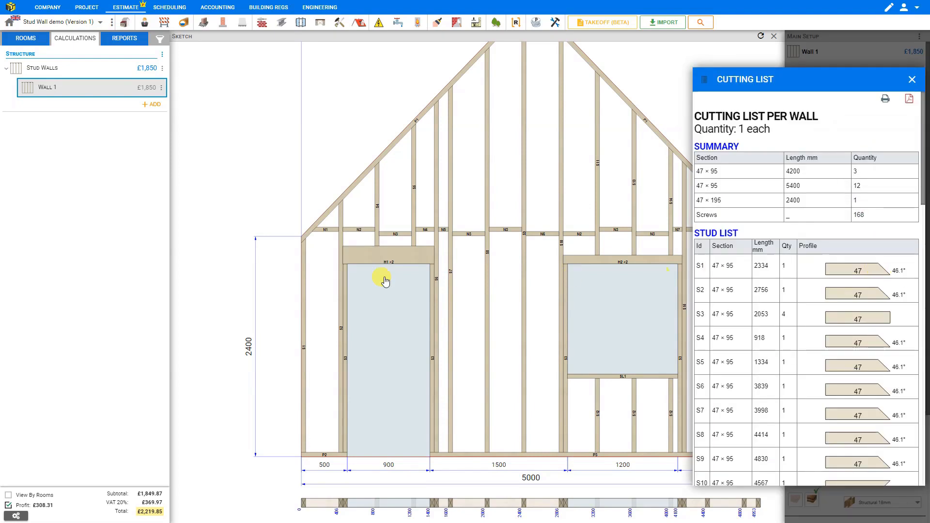
left_click(911, 80)
- Set the wall's peak height to 3000 mm again, review the updated cutting list and close it
left_click(863, 125)
type("3000")
left_click(867, 218)
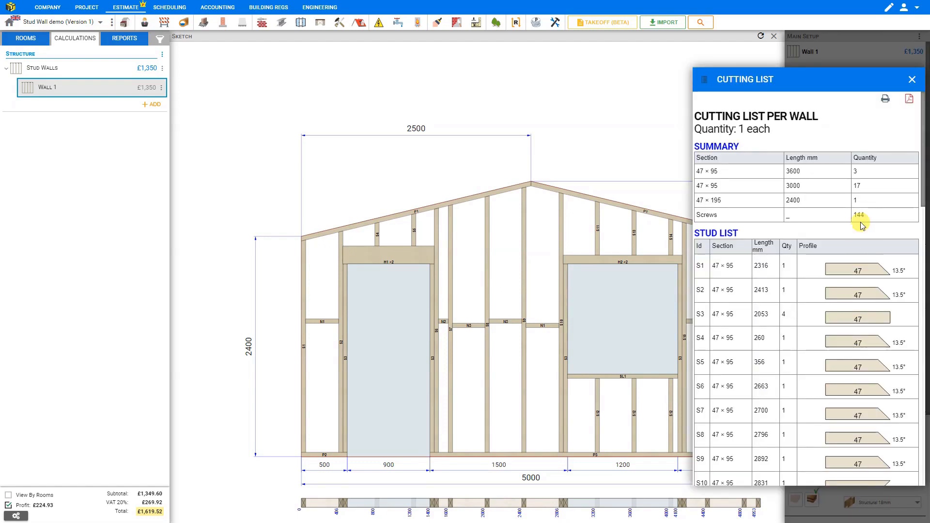
left_click(912, 80)
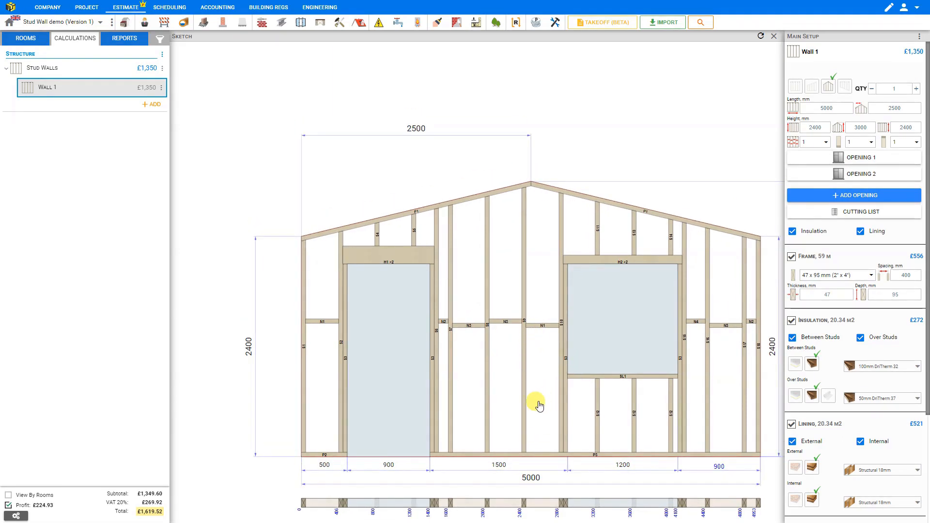
- Examine the two plan strips below the wall elevation, comparing the running stud positions with the stud spacing layout
scroll(536, 406, "down", 1)
scroll(544, 433, "down", 1)
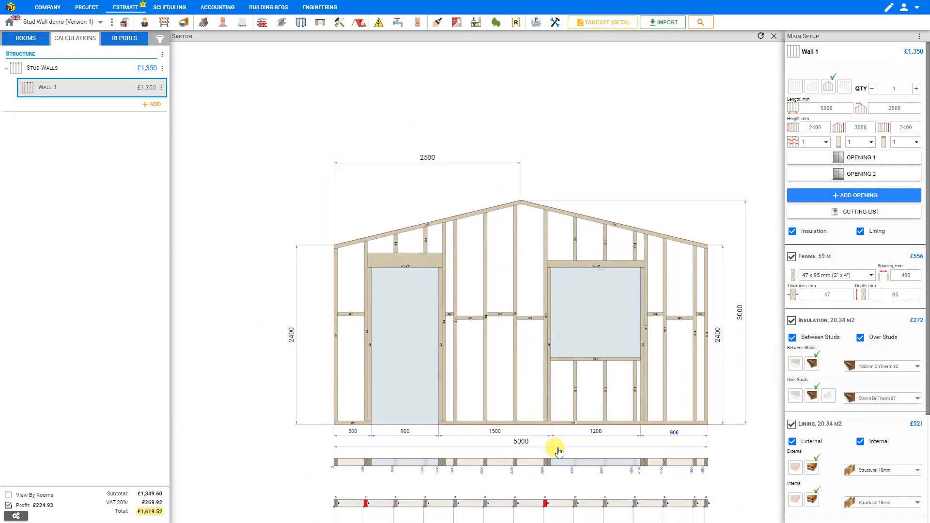
scroll(551, 436, "down", 2)
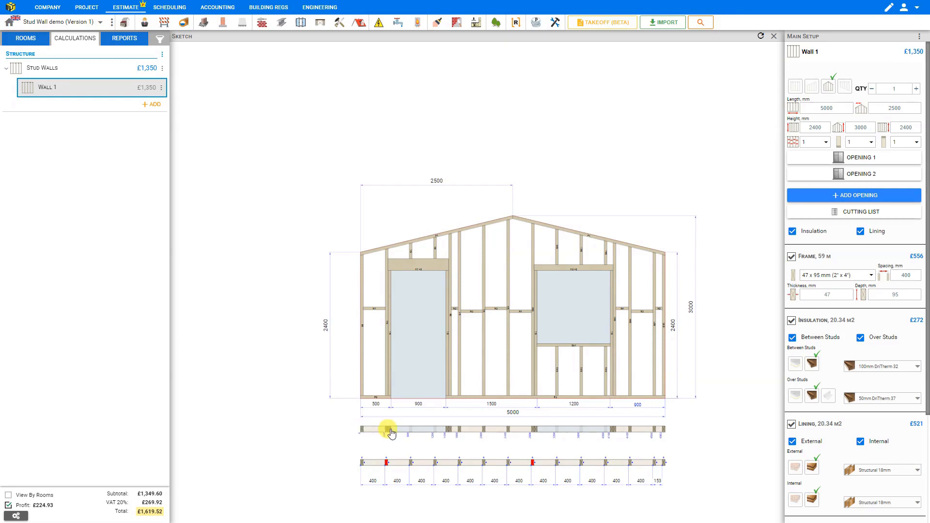
scroll(387, 305, "up", 1)
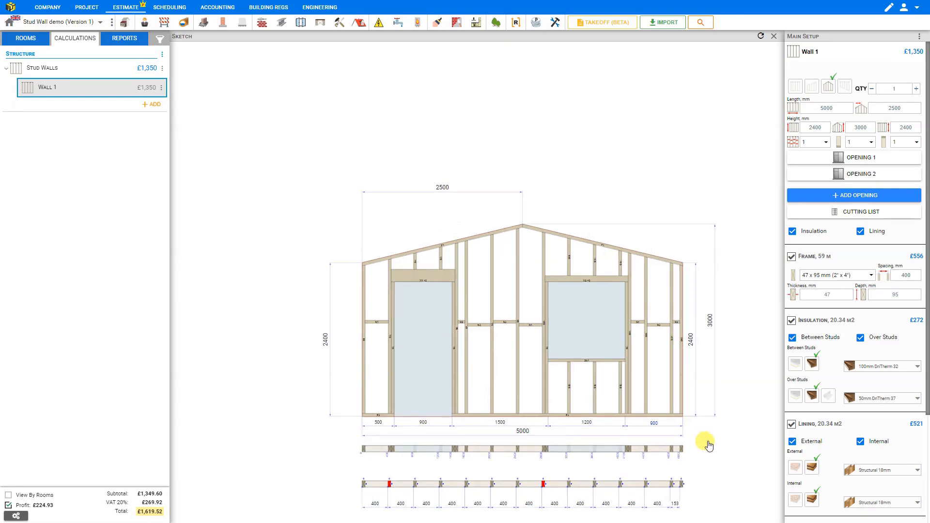
mouse_move(707, 444)
left_mouse_down()
mouse_move(664, 359)
mouse_move(672, 334)
left_mouse_up()
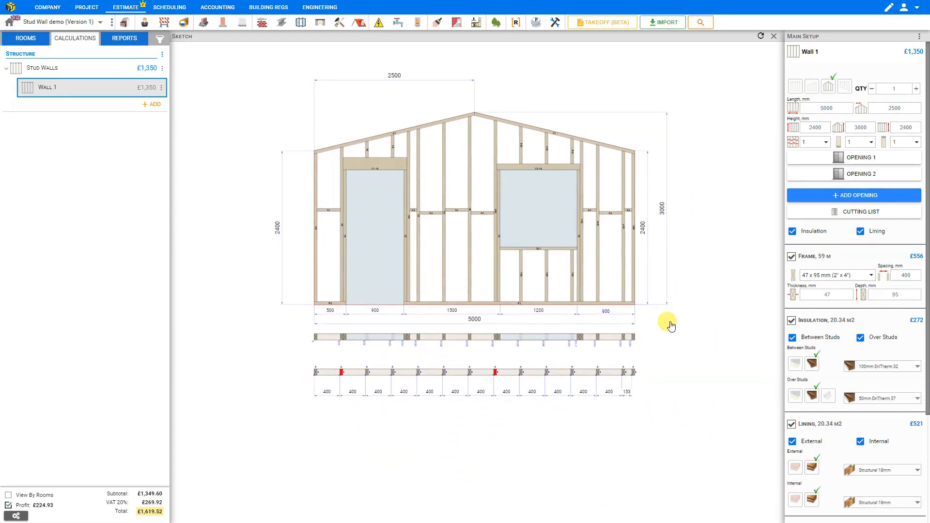
scroll(376, 380, "up", 5)
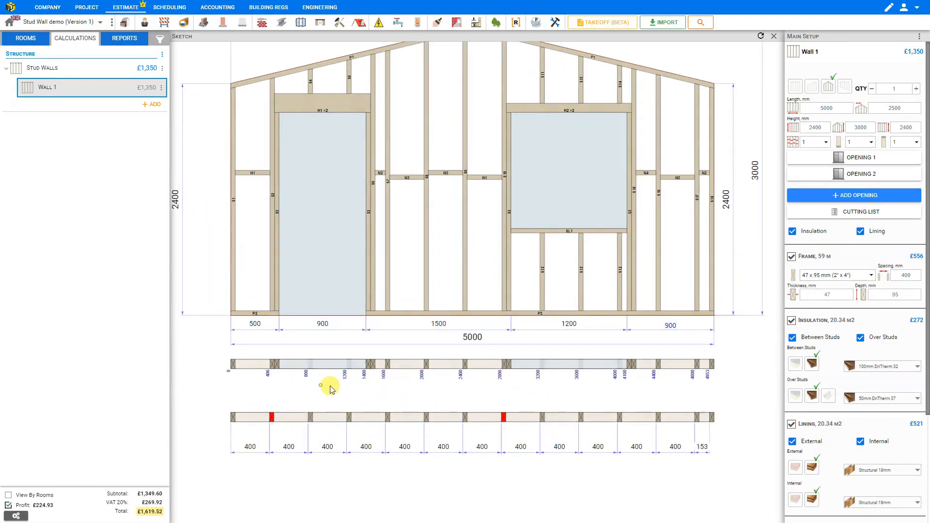
mouse_move(327, 389)
left_mouse_down()
mouse_move(454, 385)
mouse_move(527, 395)
left_mouse_up()
mouse_move(250, 397)
left_mouse_down()
mouse_move(330, 376)
mouse_move(341, 343)
mouse_move(346, 359)
left_mouse_up()
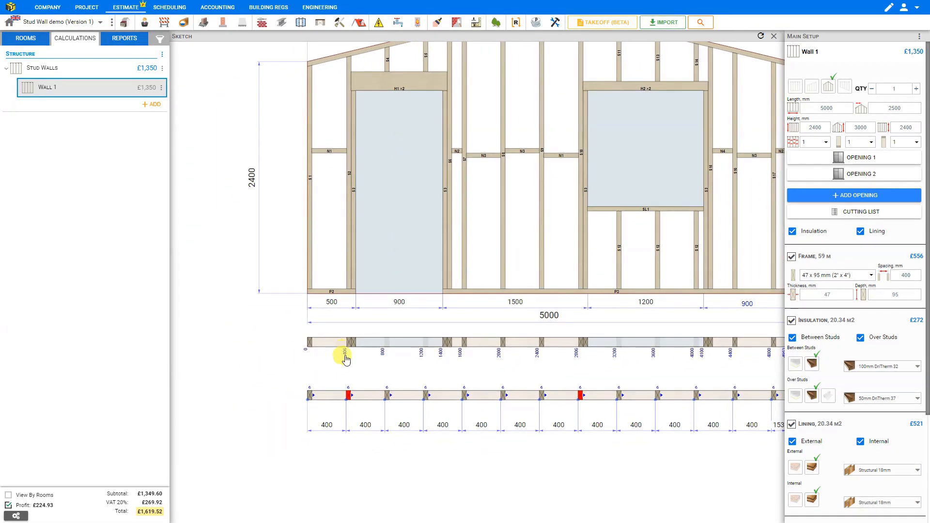
scroll(341, 361, "up", 2)
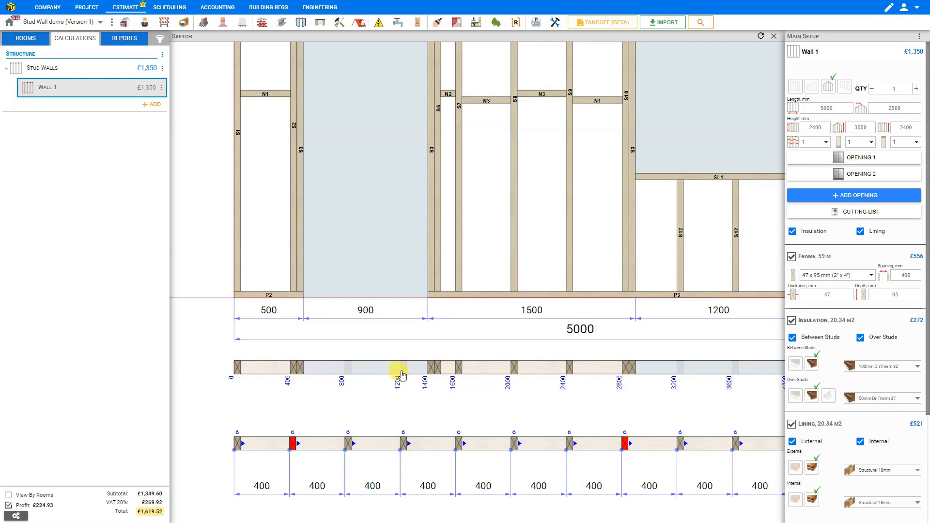
scroll(403, 369, "down", 2)
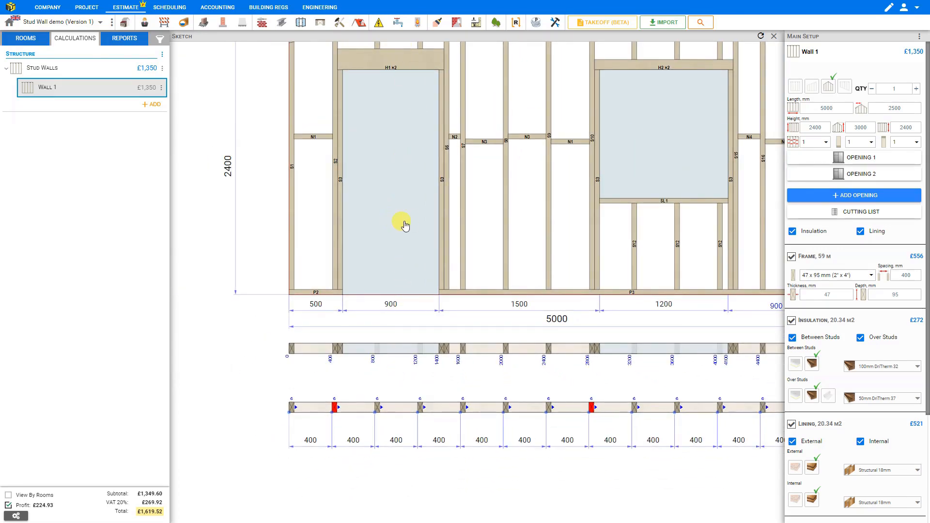
scroll(407, 316, "down", 3)
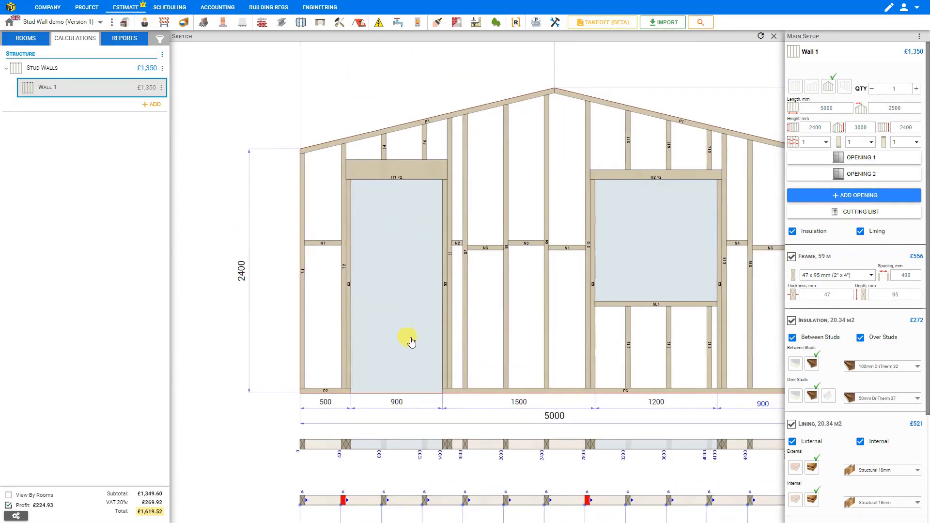
mouse_move(406, 361)
left_mouse_down()
mouse_move(390, 278)
mouse_move(354, 216)
left_mouse_up()
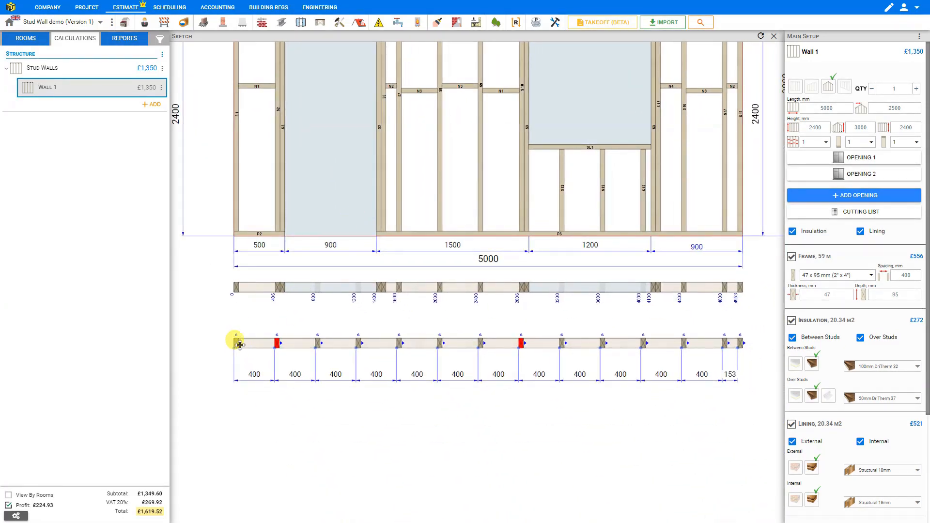
scroll(249, 373, "up", 2)
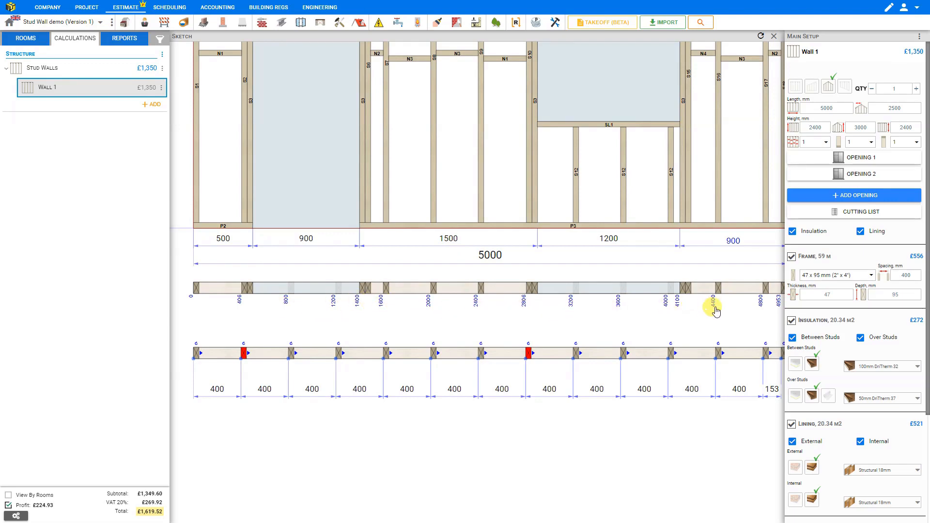
mouse_move(641, 316)
left_mouse_down()
mouse_move(587, 319)
mouse_move(642, 312)
left_mouse_up()
left_click_drag(763, 319, 747, 319)
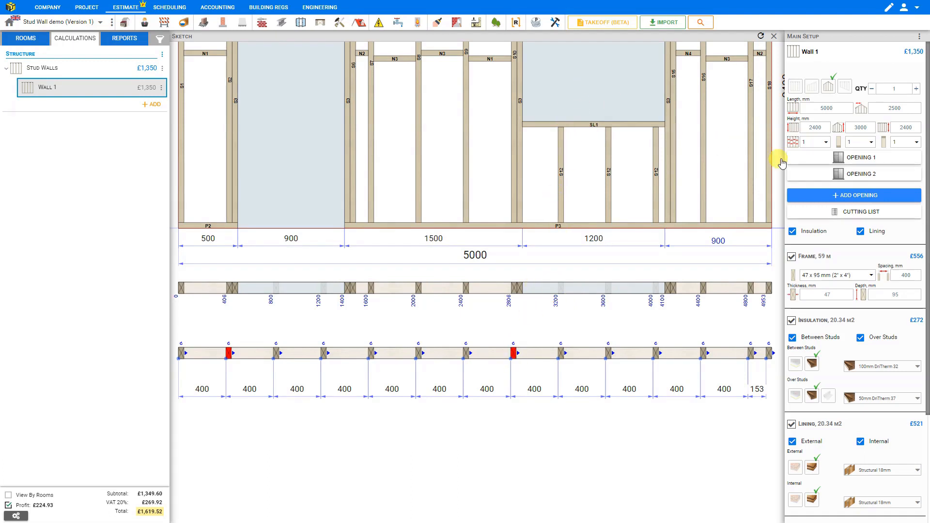
- Set the second opening's start distance to 1650 mm
left_click(854, 178)
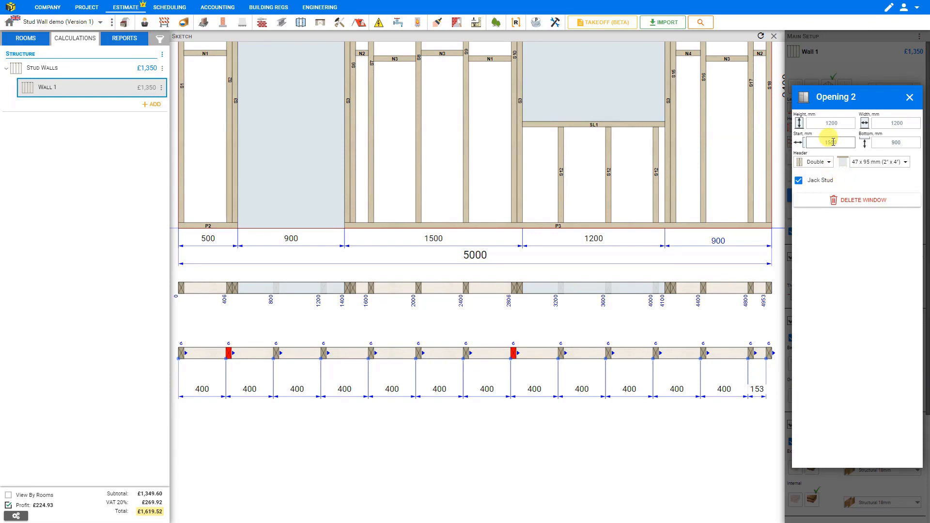
left_click(833, 142)
left_click_drag(829, 168, 829, 169)
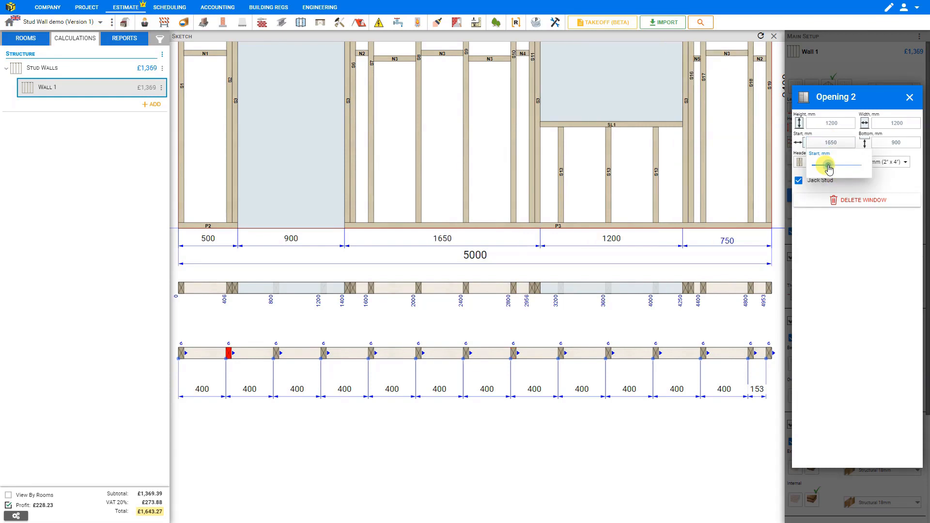
- Set the second opening's start distance to 1410 mm
left_click_drag(830, 169, 828, 169)
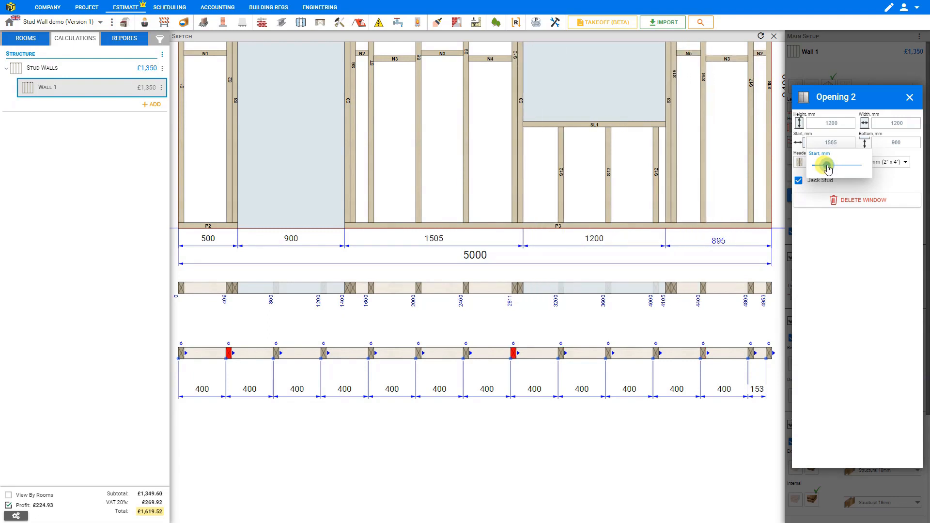
left_click_drag(828, 169, 829, 169)
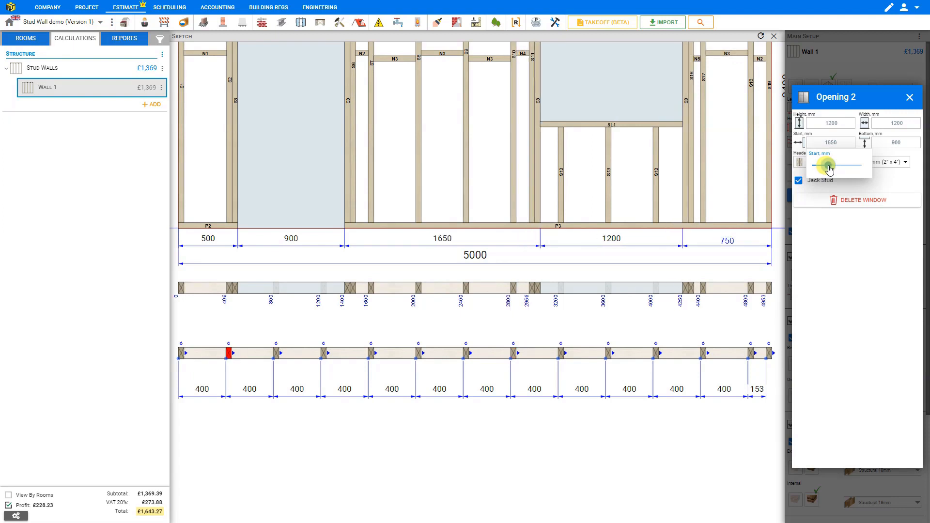
left_click_drag(829, 169, 829, 169)
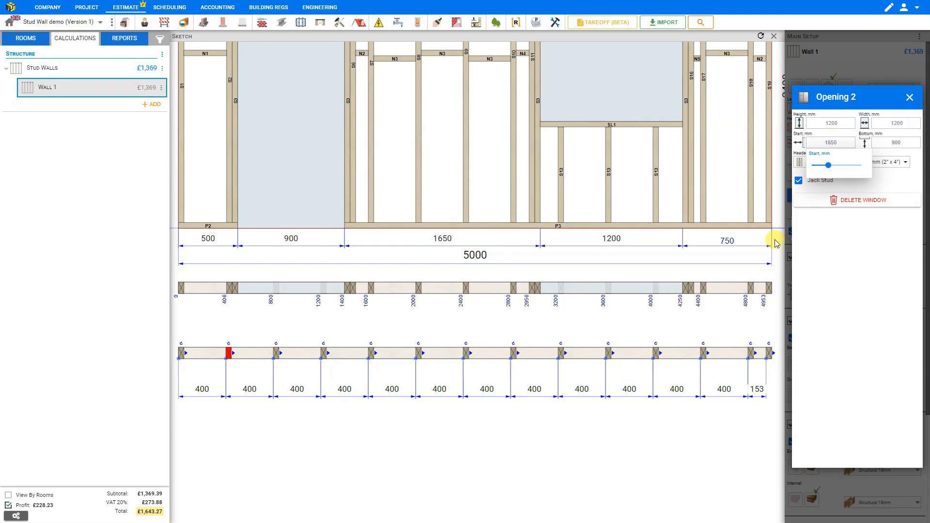
left_click_drag(829, 165, 826, 166)
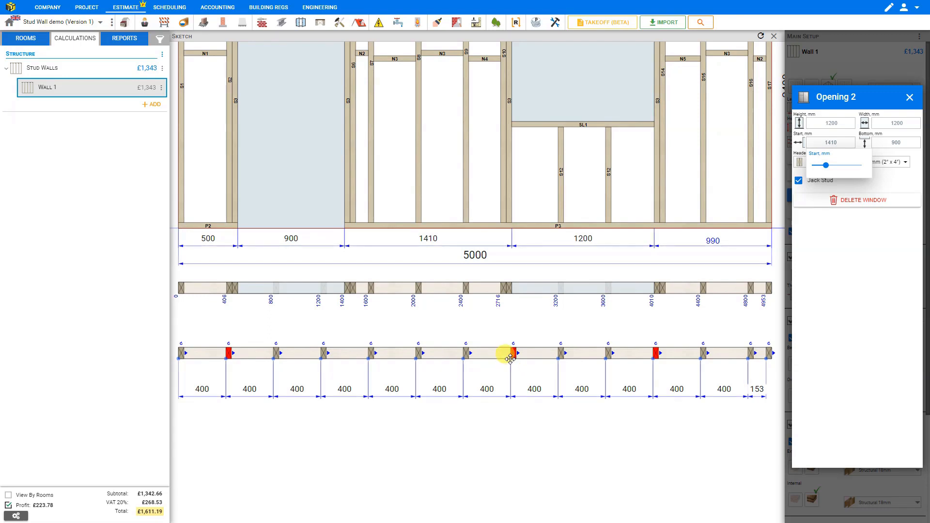
- Shift the red-marked stud at the window's near edge clear of the opening, spacing it 268 mm from the preceding stud
scroll(511, 356, "up", 3)
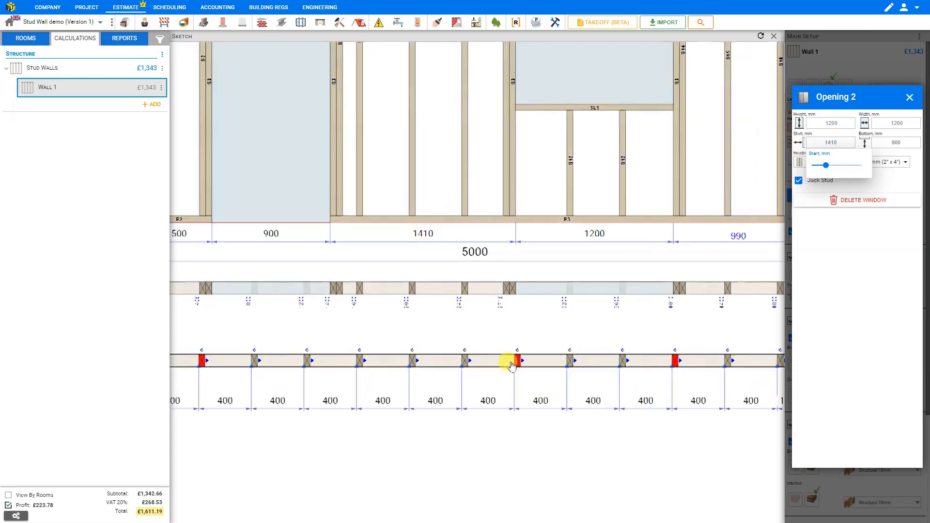
scroll(521, 395, "up", 2)
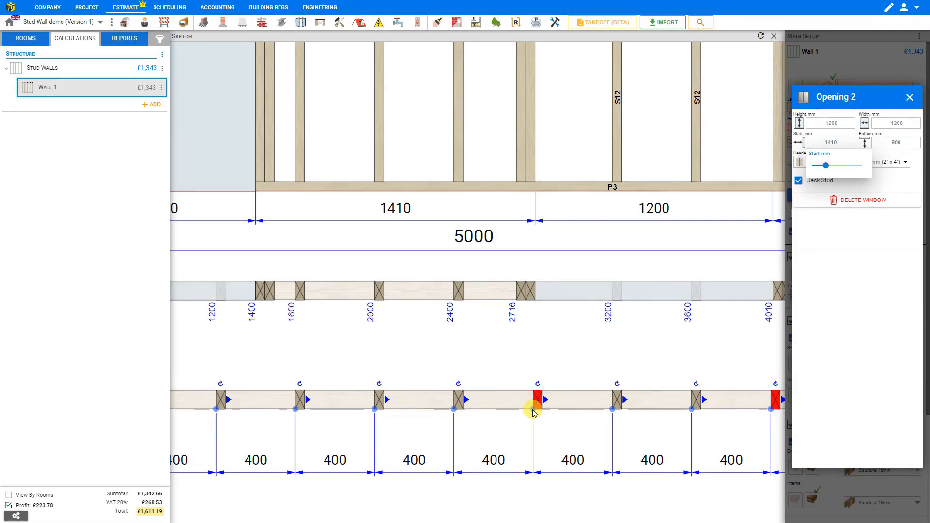
left_click_drag(533, 412, 507, 411)
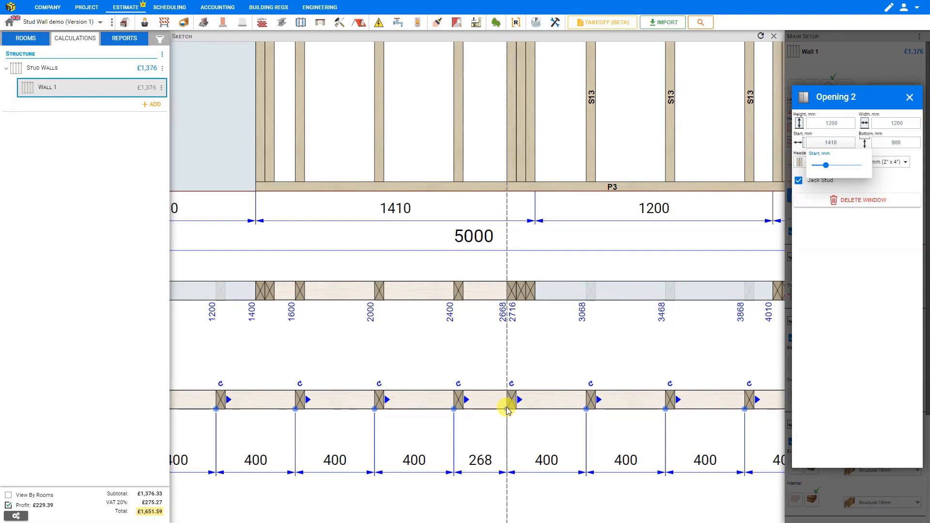
scroll(507, 411, "down", 5)
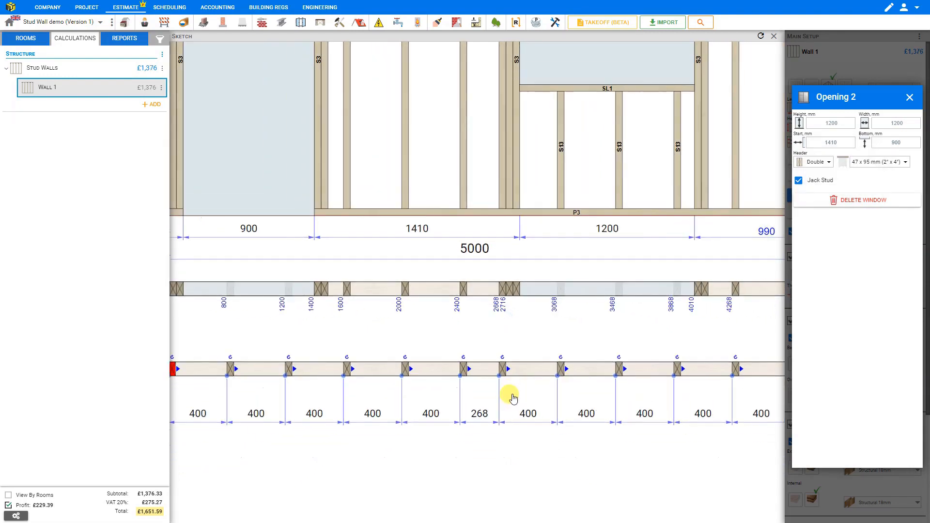
scroll(508, 390, "down", 2)
scroll(436, 368, "down", 1)
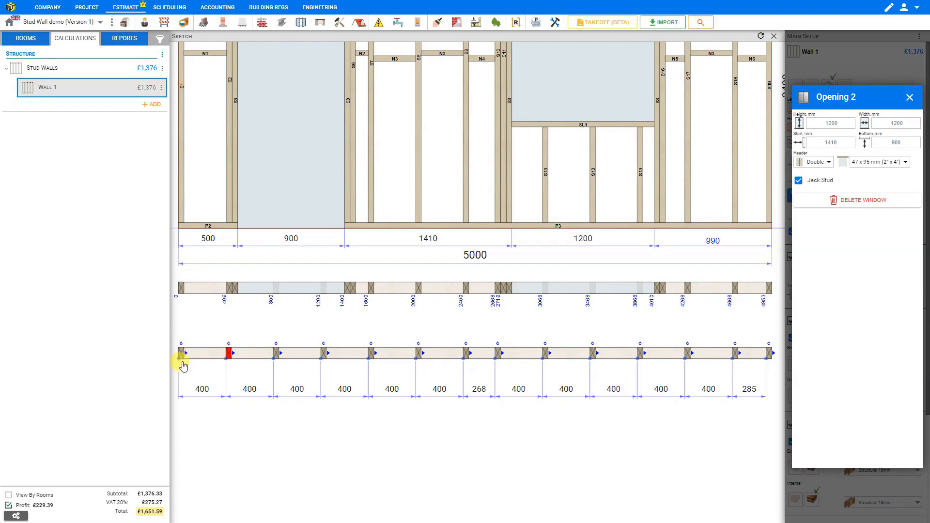
- Add three extra studs against the wall's first stud and remove the outer two
scroll(177, 359, "up", 3)
mouse_move(191, 344)
left_mouse_down()
mouse_move(565, 326)
mouse_move(545, 332)
left_mouse_up()
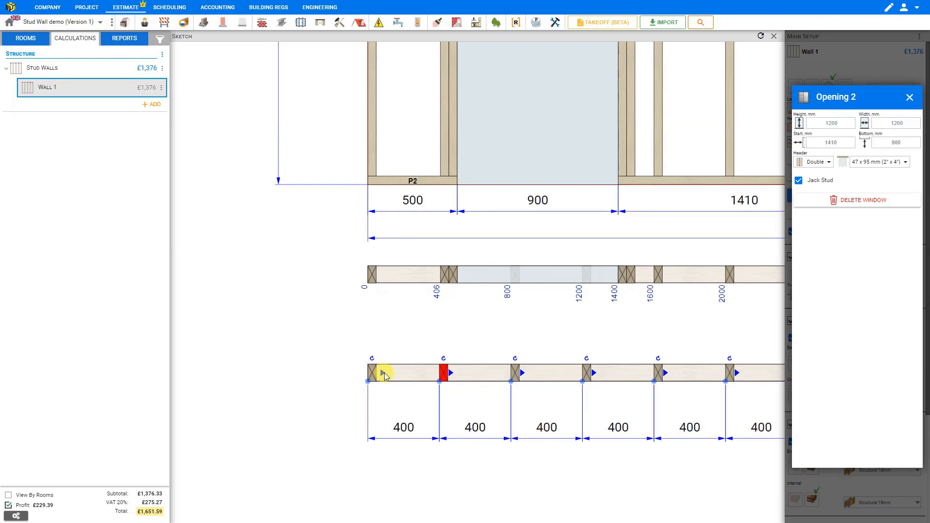
left_click(389, 374)
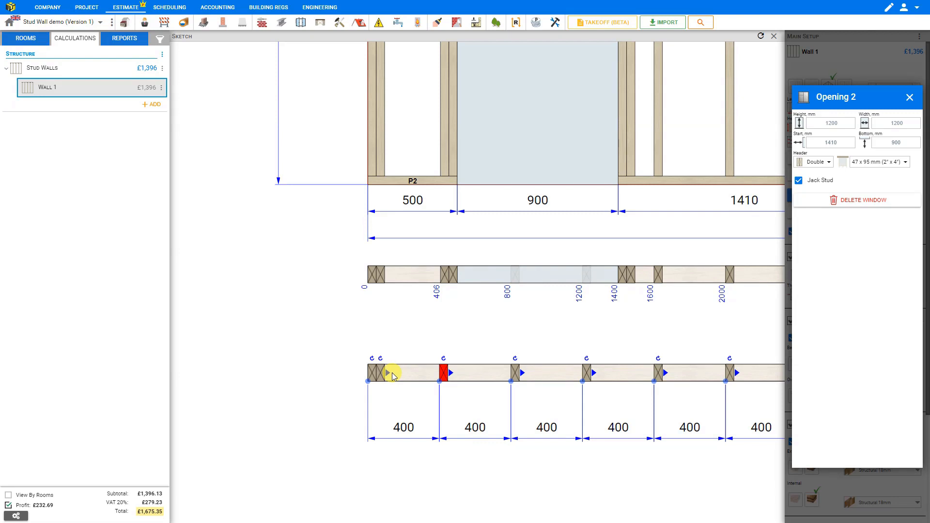
left_click(398, 376)
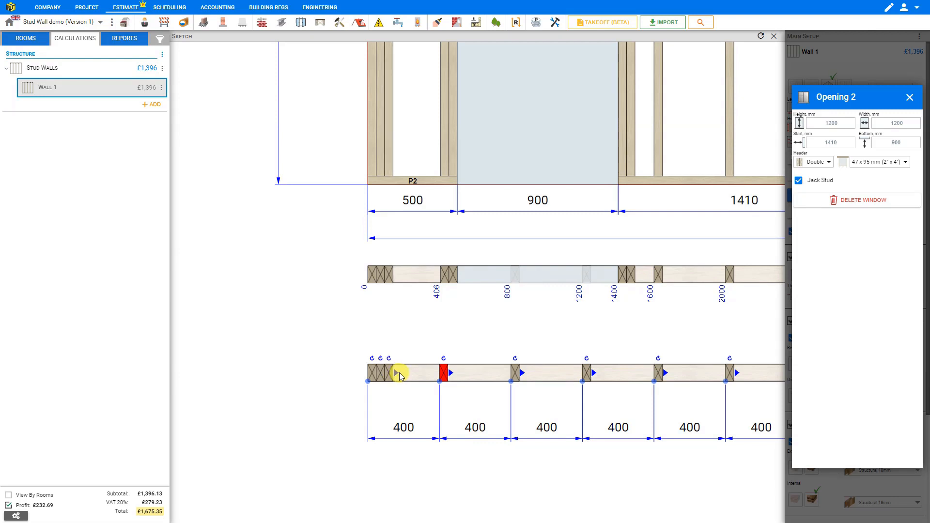
left_click(398, 374)
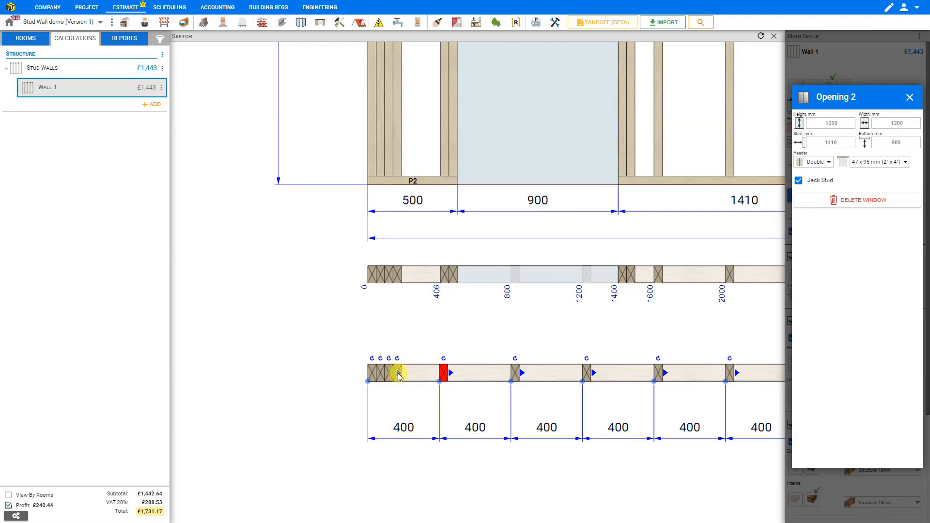
left_click(396, 376)
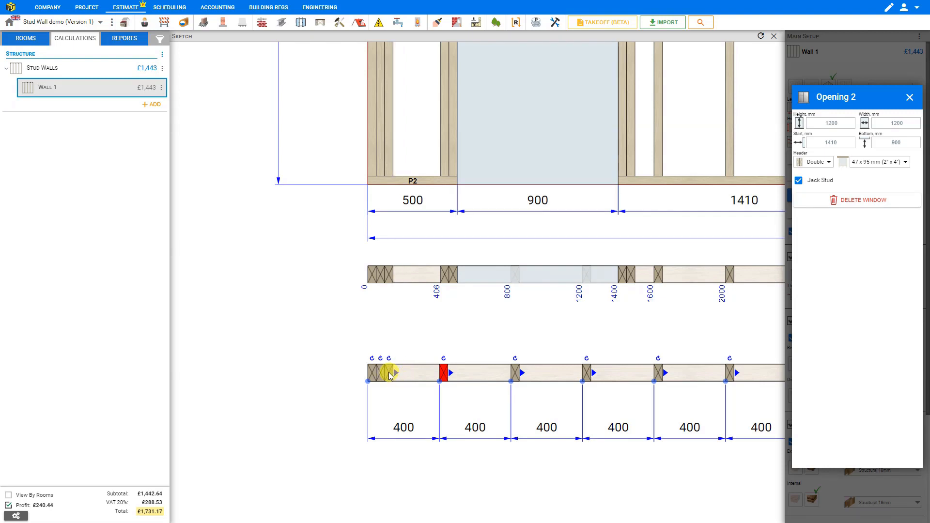
left_click(389, 374)
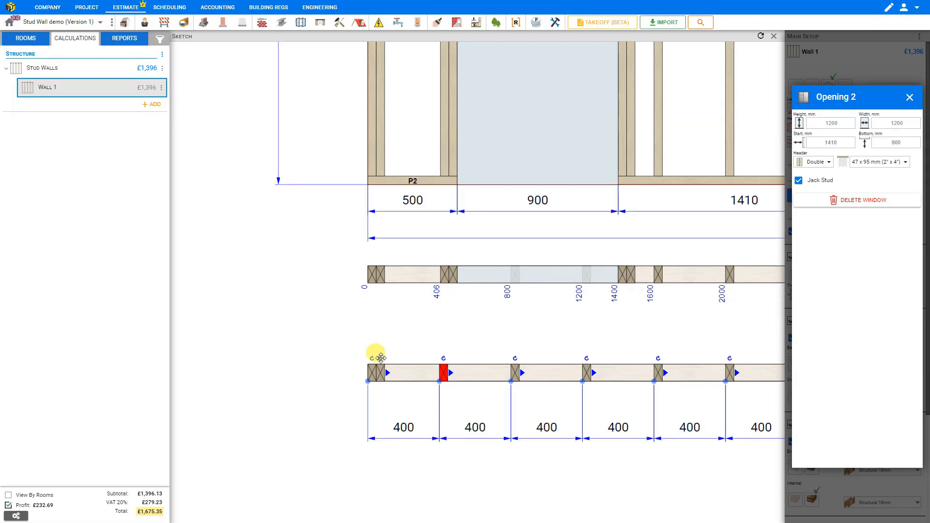
- Rotate the extra stud beside the wall's first stud through its flat and upright orientations, and remove it
left_click(381, 358)
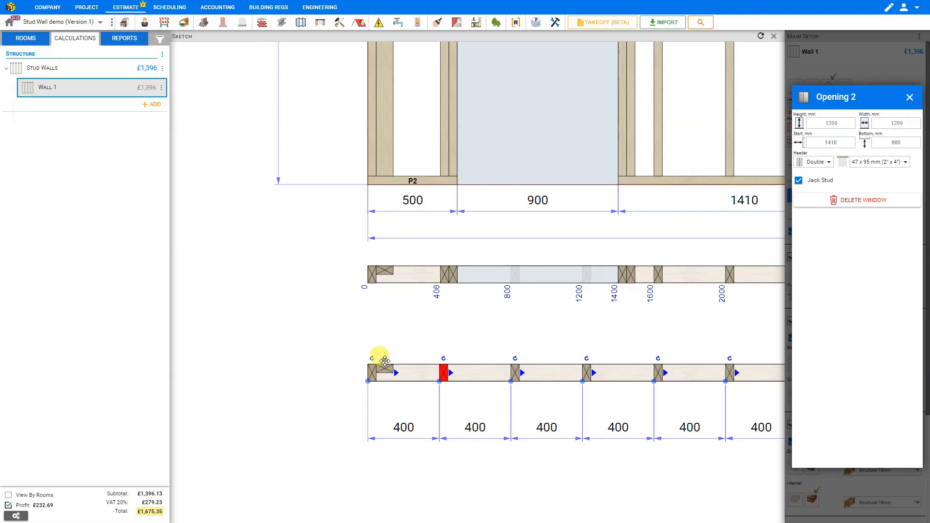
left_click(385, 361)
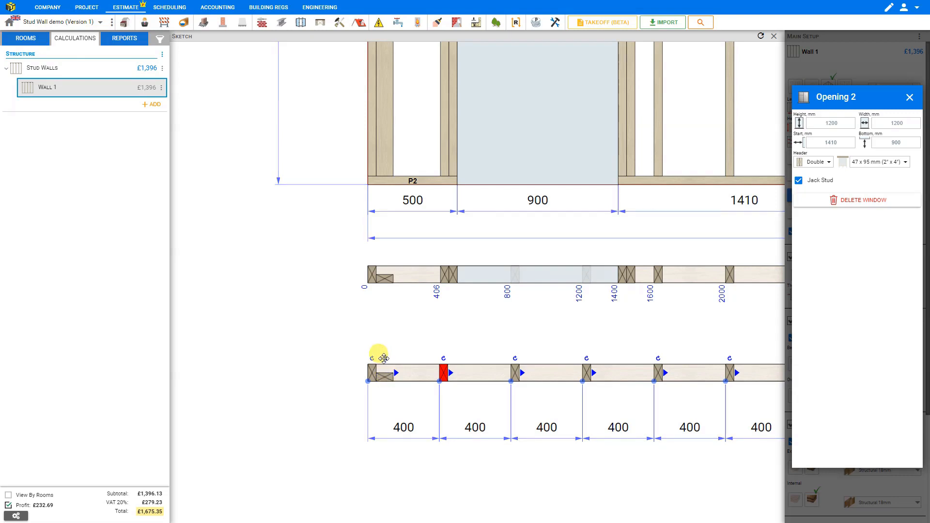
left_click(385, 361)
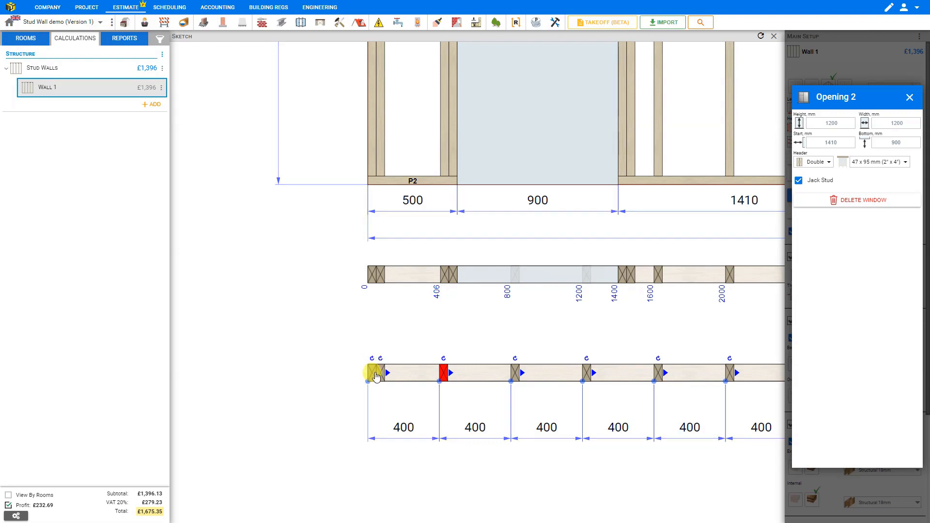
left_click(379, 358)
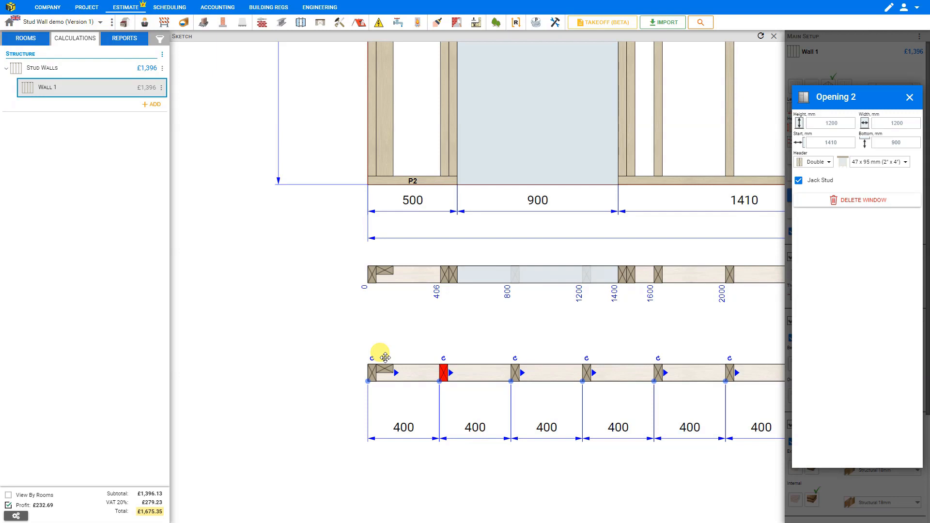
left_click(385, 357)
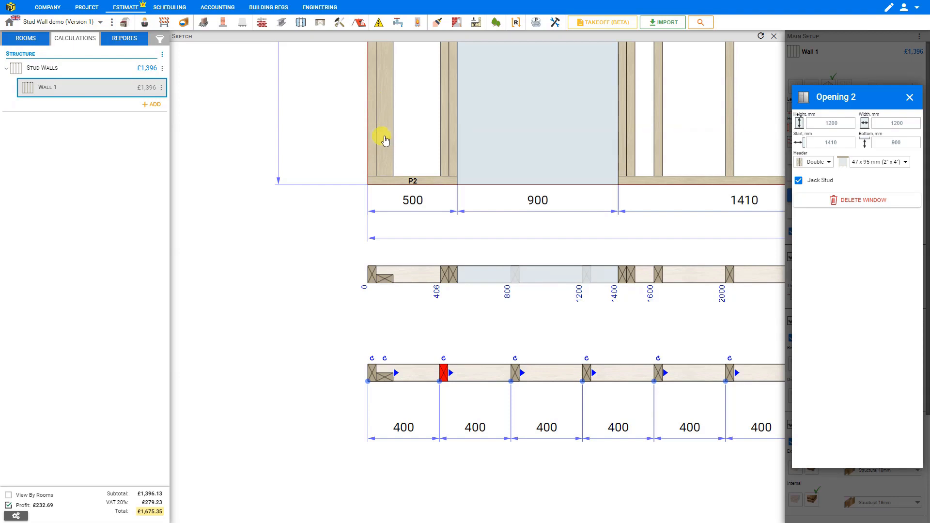
left_click_drag(385, 136, 388, 141)
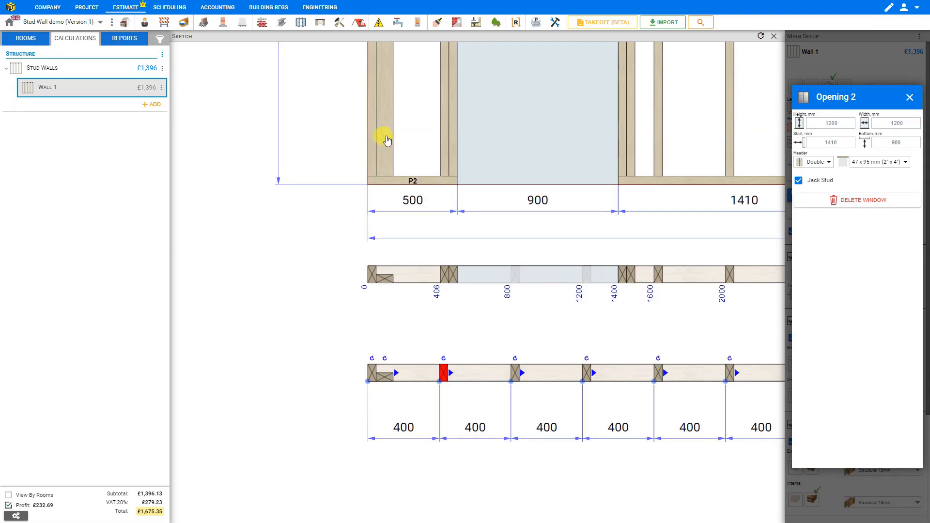
left_click(379, 374)
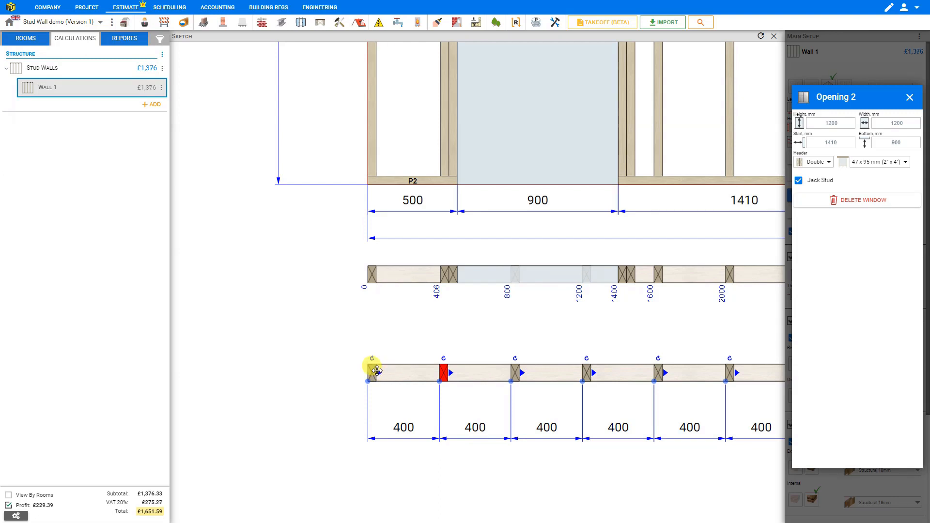
- Shift the third layout stud to the door's far edge, 1053 mm from the preceding stud
scroll(391, 319, "down", 5)
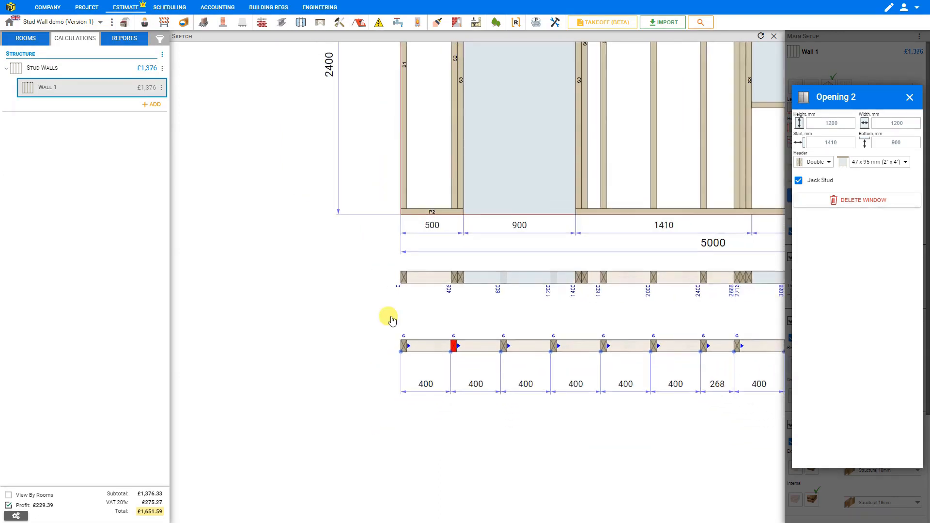
scroll(396, 313, "down", 2)
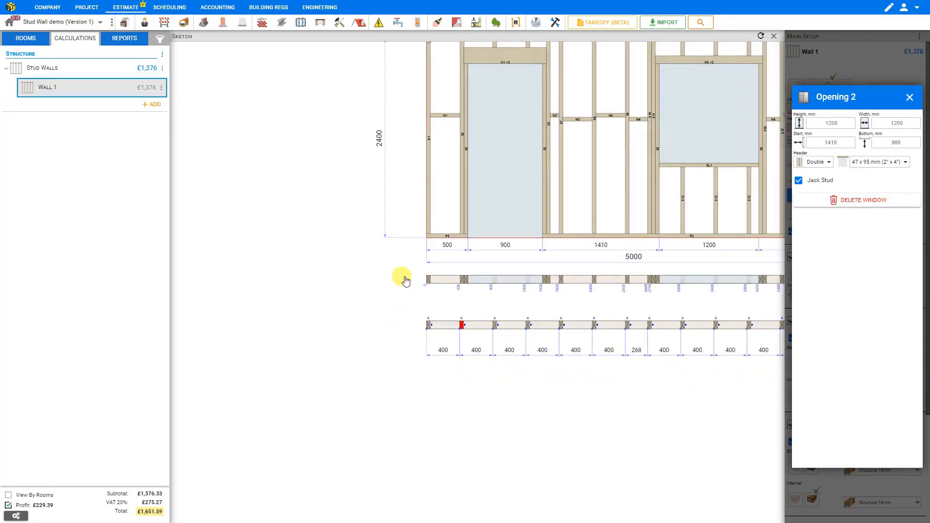
scroll(361, 320, "down", 3)
left_click_drag(333, 368, 324, 376)
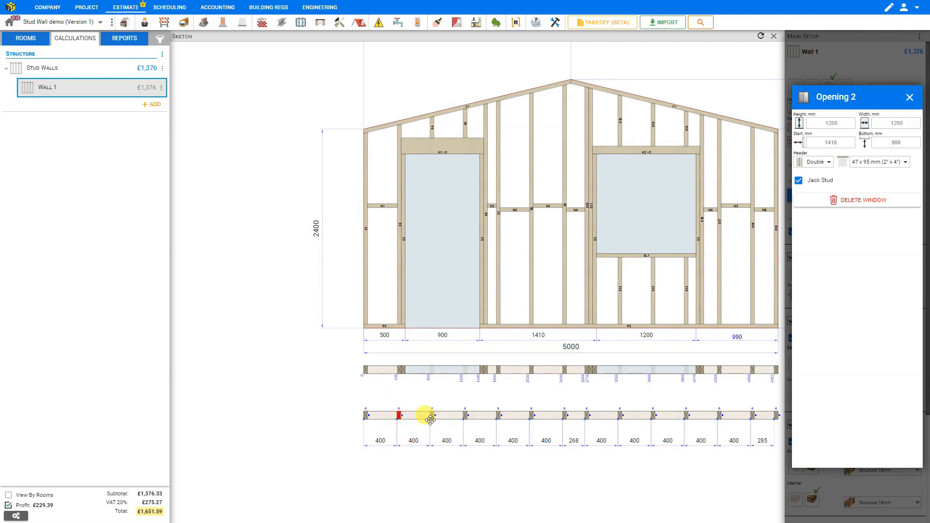
scroll(431, 425, "up", 3)
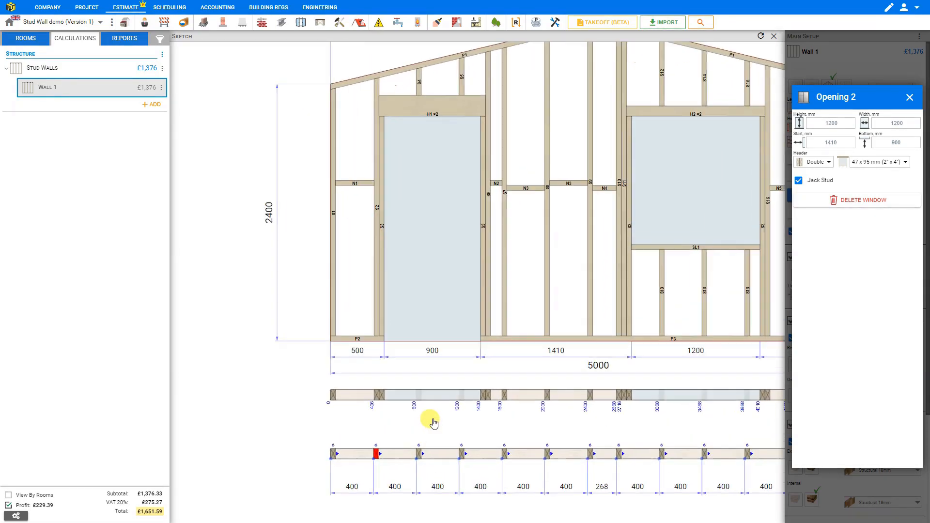
scroll(424, 438, "up", 1)
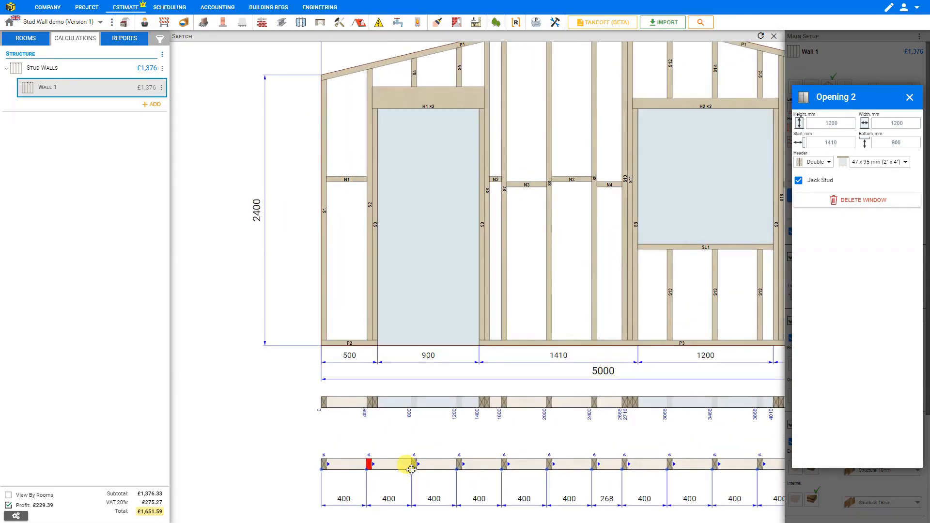
left_click_drag(415, 472, 418, 474)
left_click_drag(421, 475, 488, 480)
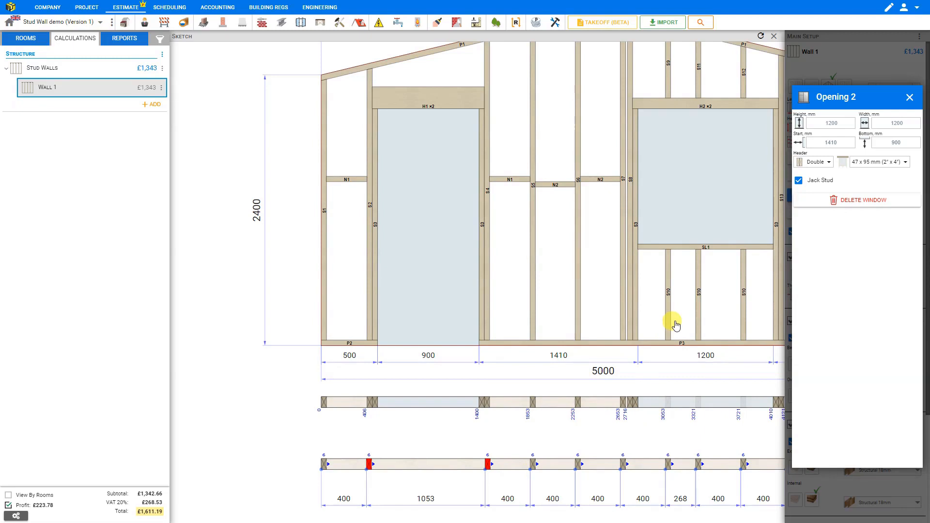
- Move the studs at the window's two edges to spacings of 164 mm and 477 mm from their preceding studs
mouse_move(650, 323)
left_mouse_down()
mouse_move(611, 315)
mouse_move(488, 340)
left_mouse_up()
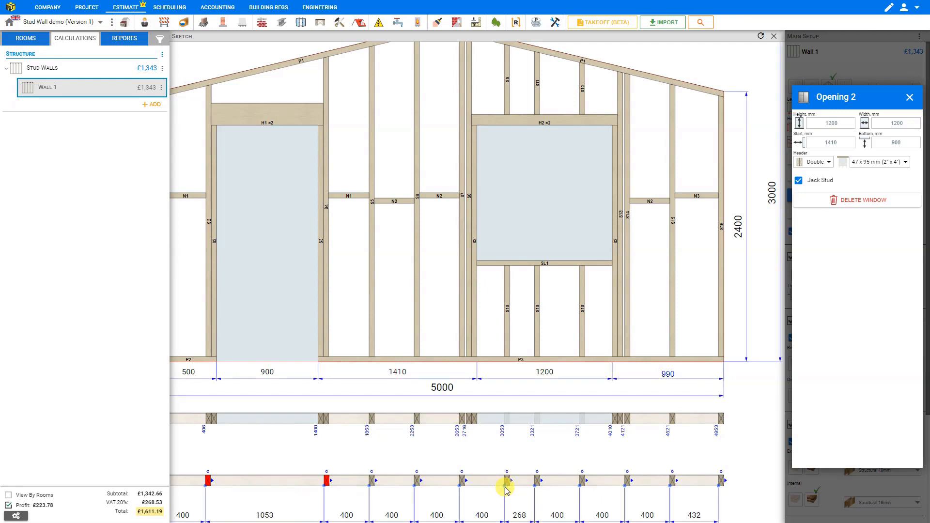
left_click_drag(506, 490, 478, 486)
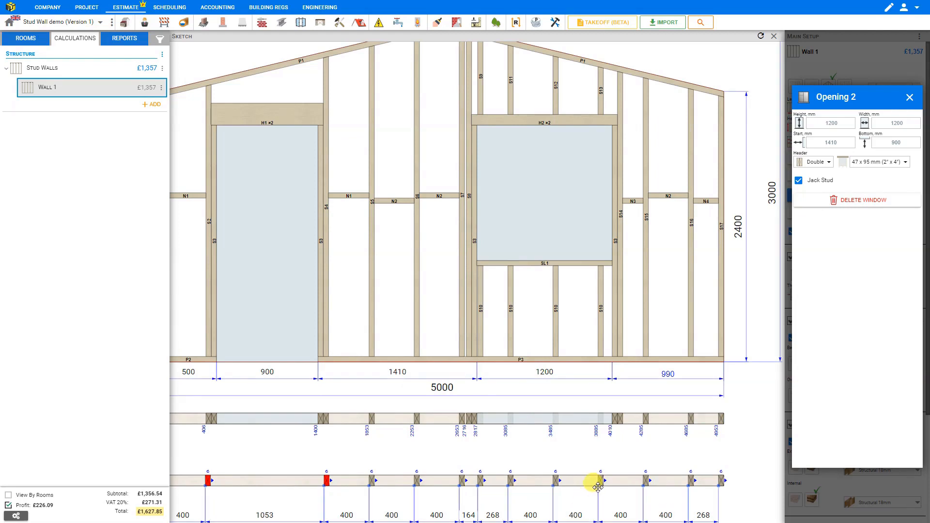
left_click_drag(600, 490, 609, 491)
scroll(472, 393, "down", 2)
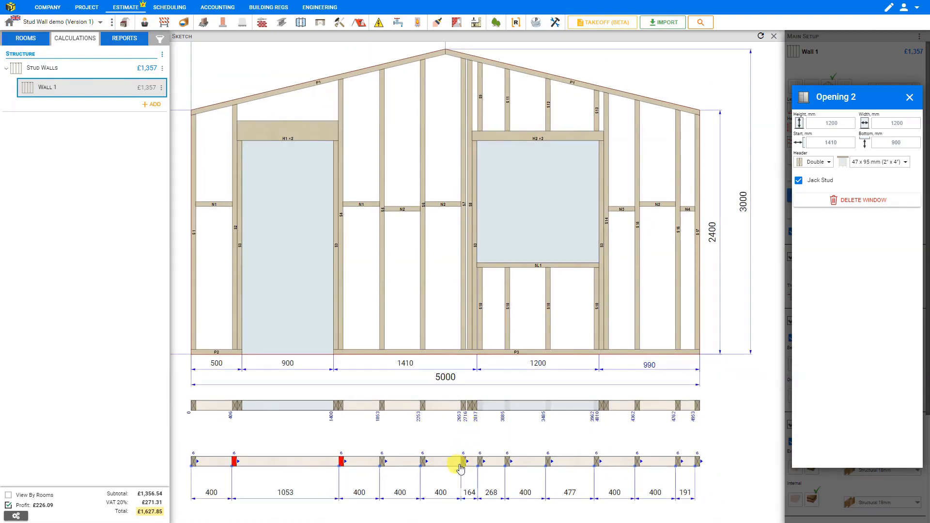
- Form a three-stud cluster beneath the ridge by moving one stud and adding two beside it, with the group spaced 176 mm from the preceding stud
left_click_drag(461, 466, 442, 469)
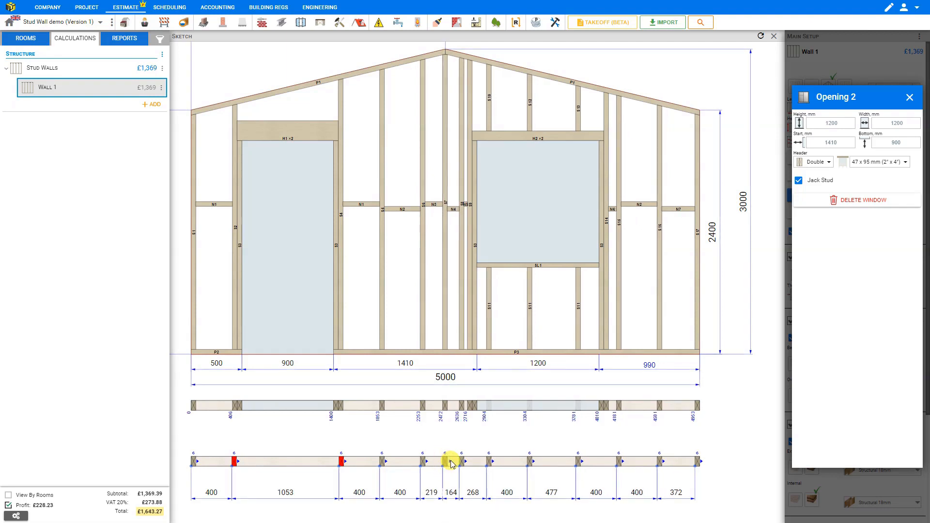
left_click(454, 463)
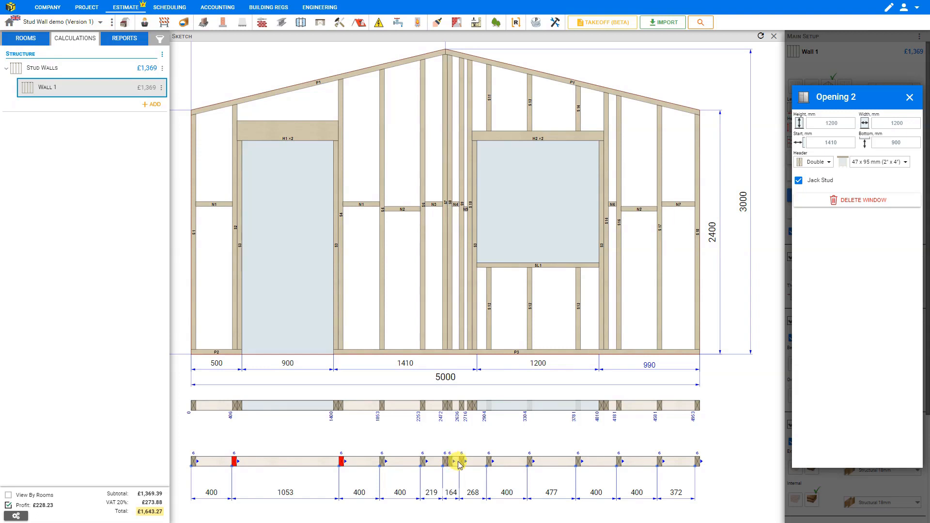
left_click(460, 464)
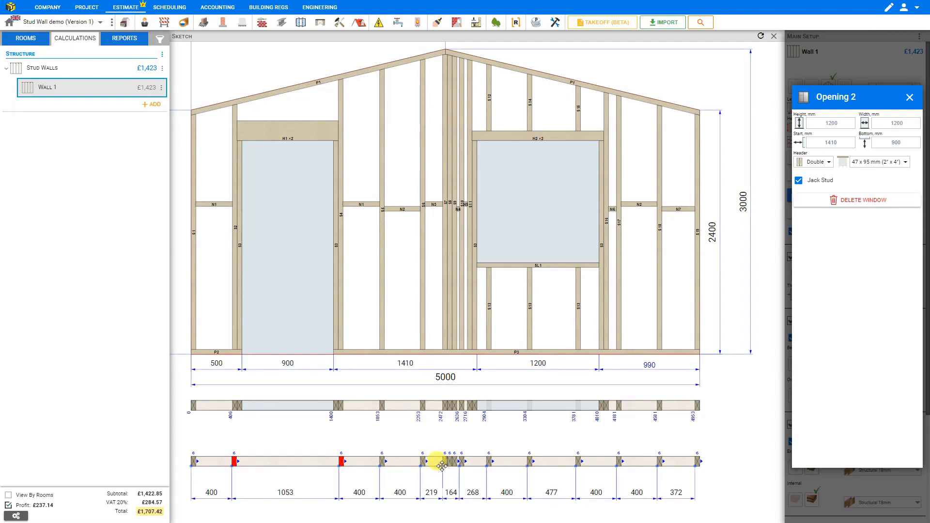
left_click_drag(441, 468, 456, 467)
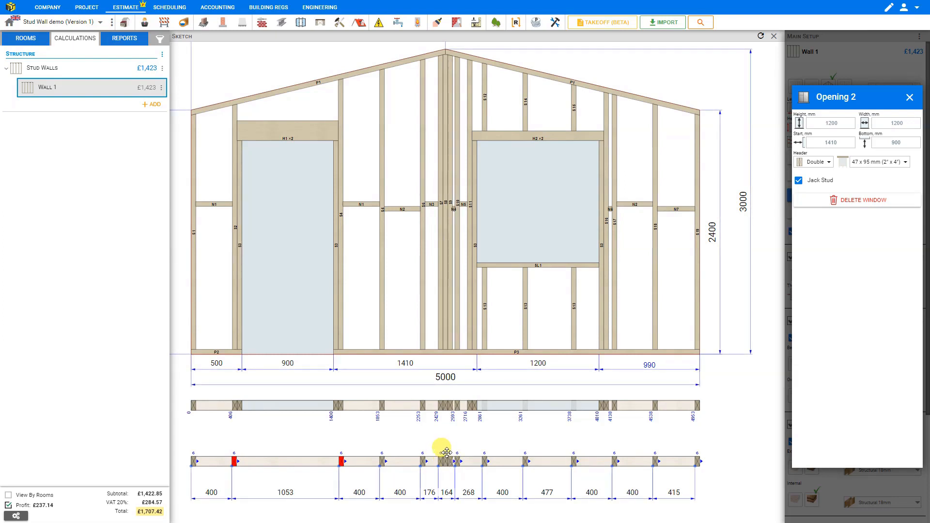
- Turn the two outer studs of the ridge cluster flat around the upright middle one, and adjust the cluster's spacings to 129 mm and 311 mm
left_click_drag(441, 453, 443, 457)
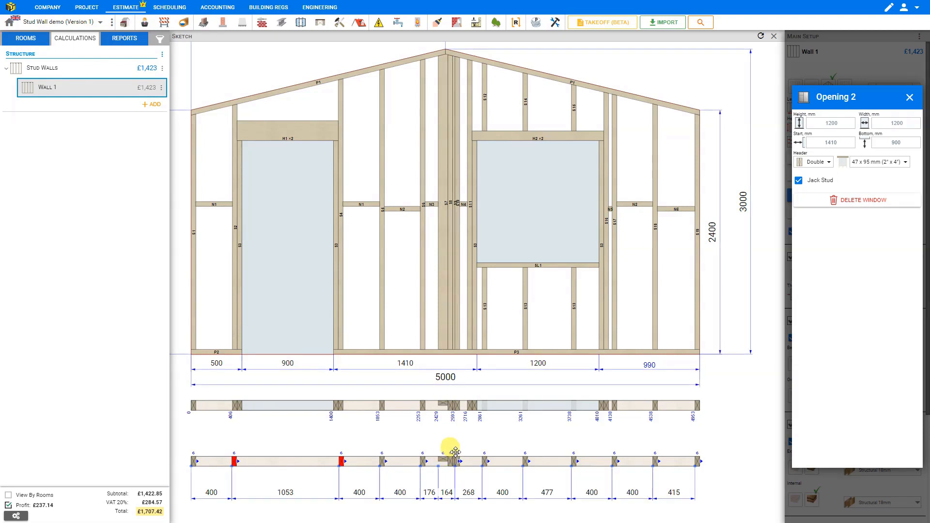
left_click(454, 455)
left_click_drag(448, 473, 434, 469)
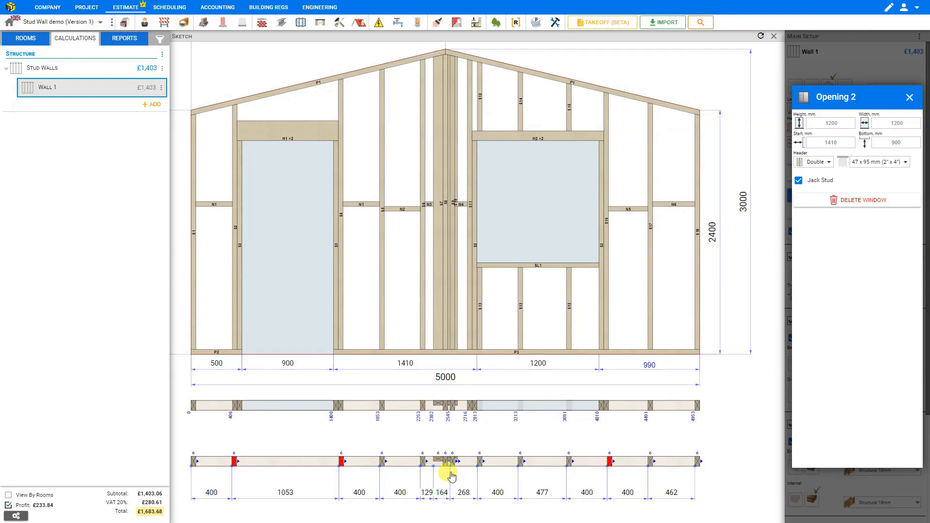
left_click_drag(450, 466, 467, 473)
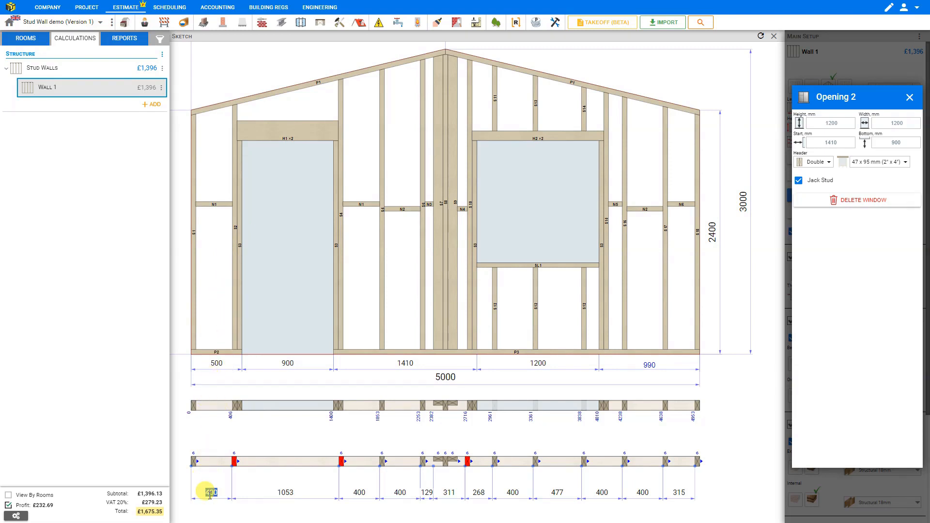
- Set the first stud spacing to 350 mm, and try extra studs beside the wall's first stud before removing them
key("Return")
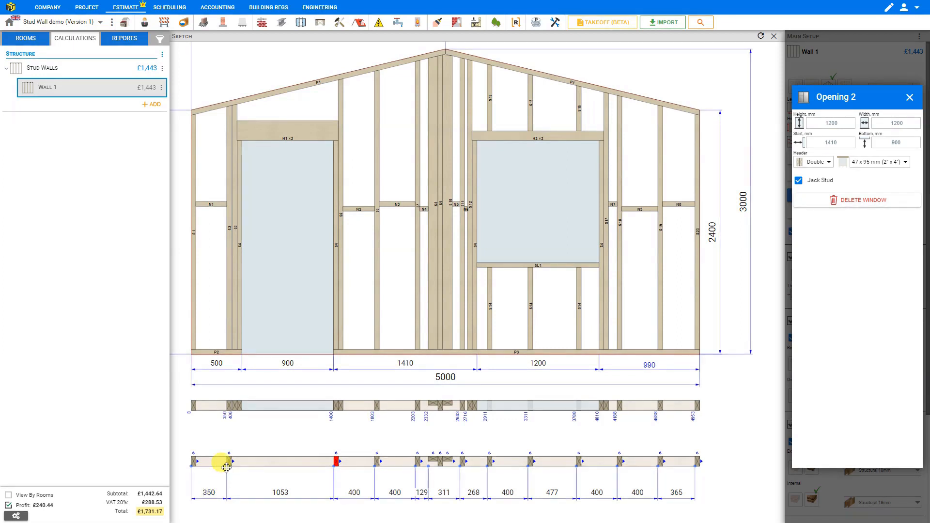
left_click_drag(223, 465, 198, 465)
left_click(205, 465)
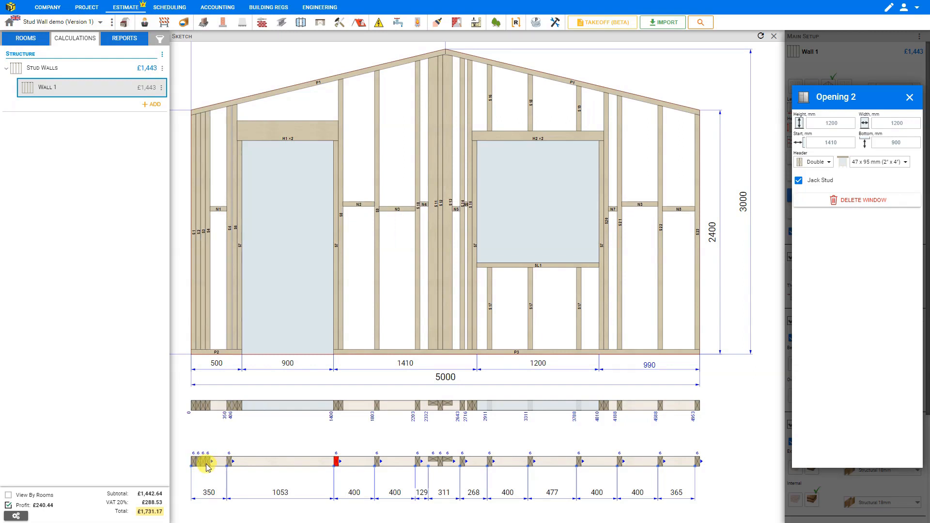
left_click(199, 465)
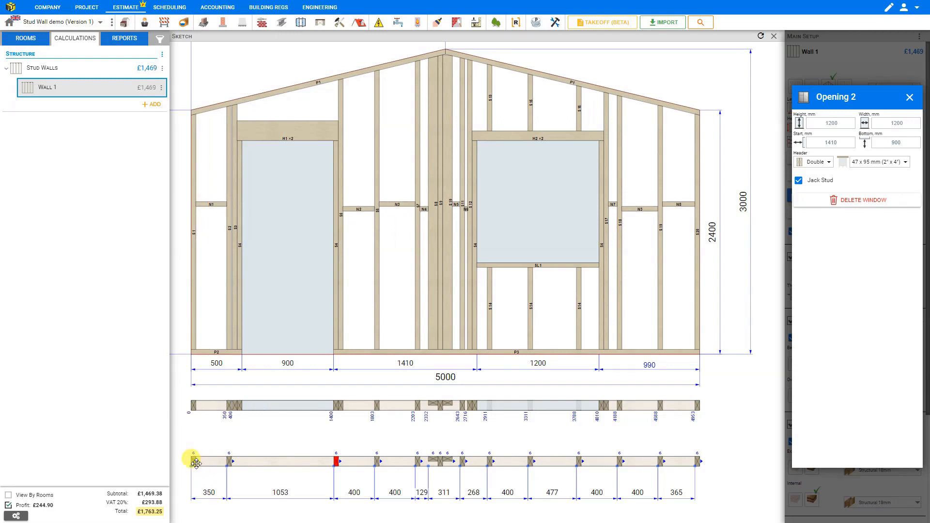
- Rotate the wall's first stud through its flat orientations and return it to upright
left_click_drag(192, 453, 194, 457)
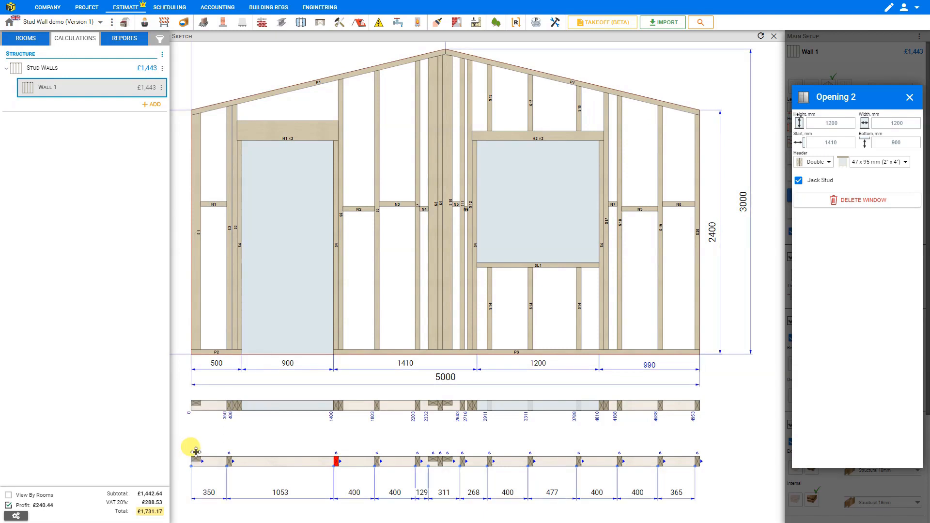
left_click(196, 452)
left_click(197, 453)
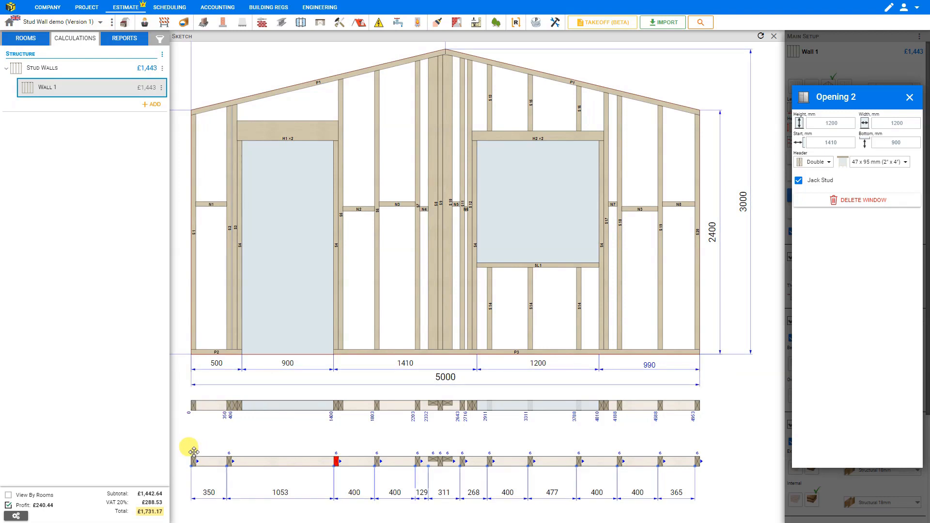
left_click(194, 453)
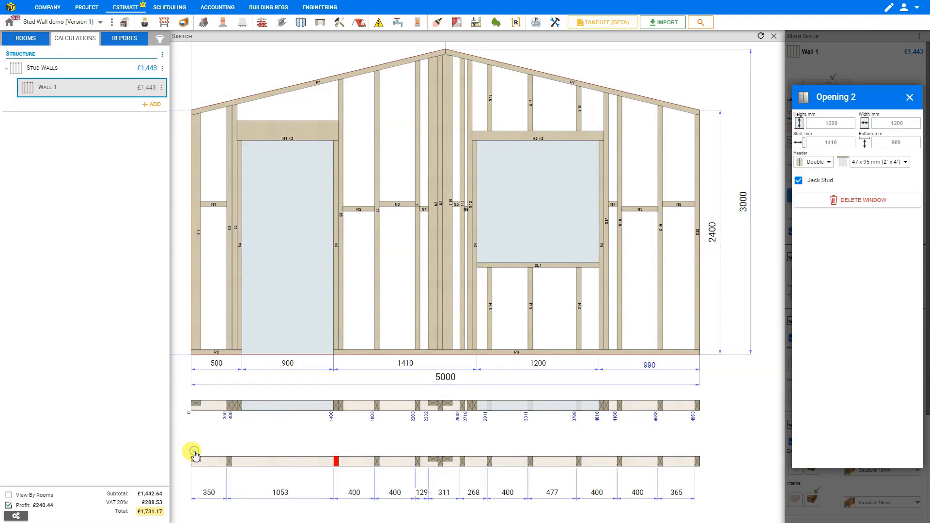
left_click(195, 454)
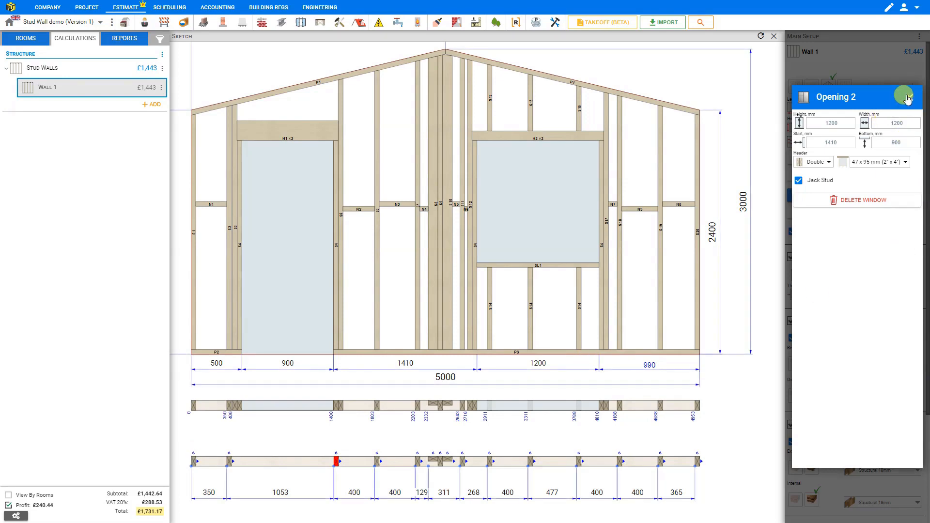
- Close the Opening 2 settings and review the wall's cutting list
left_click(910, 96)
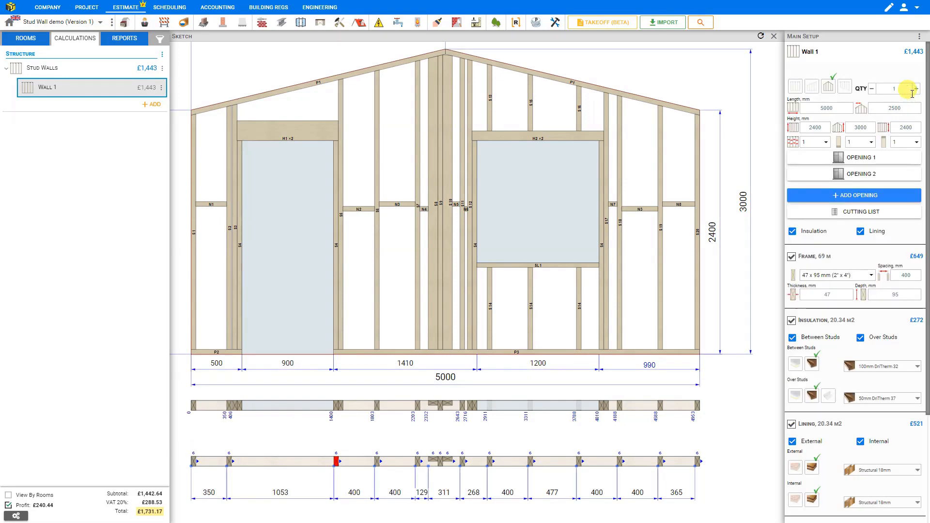
left_click(857, 211)
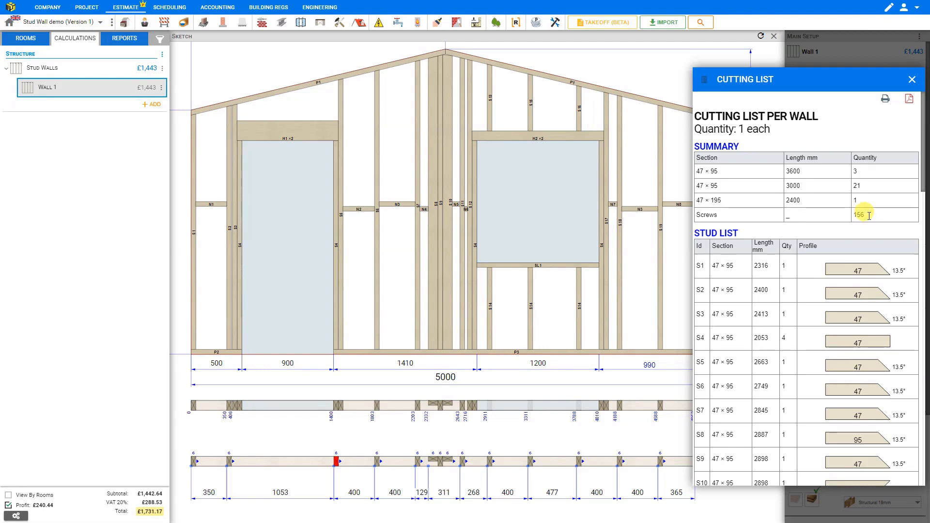
left_click(912, 79)
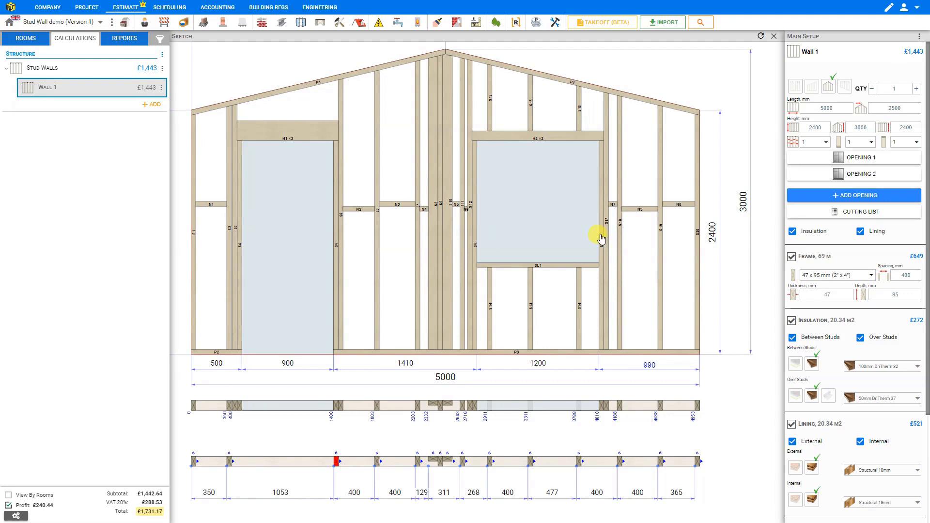
- Adjust the wall length and return it to 5000 mm to reset the custom stud layout to regular 400 mm spacing
left_click(828, 109)
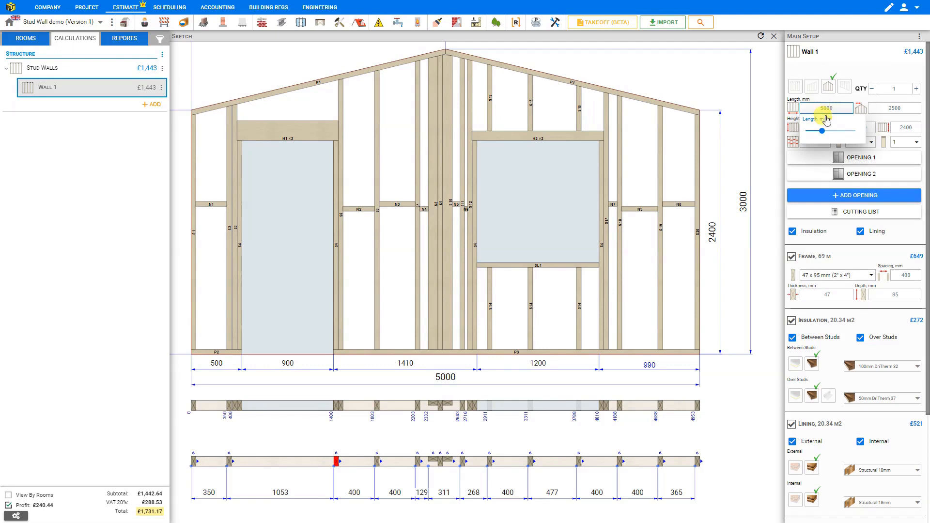
left_click(822, 132)
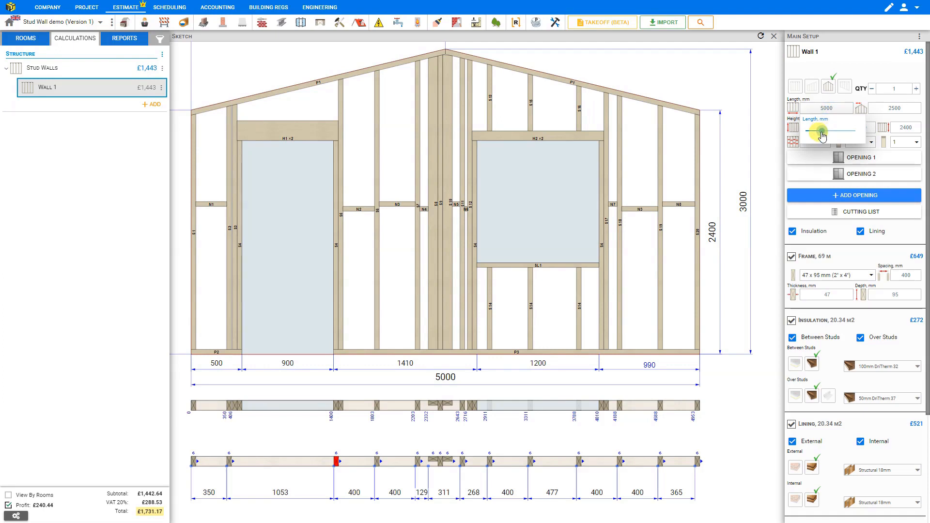
mouse_move(819, 134)
left_mouse_down()
mouse_move(801, 131)
mouse_move(821, 139)
left_mouse_up()
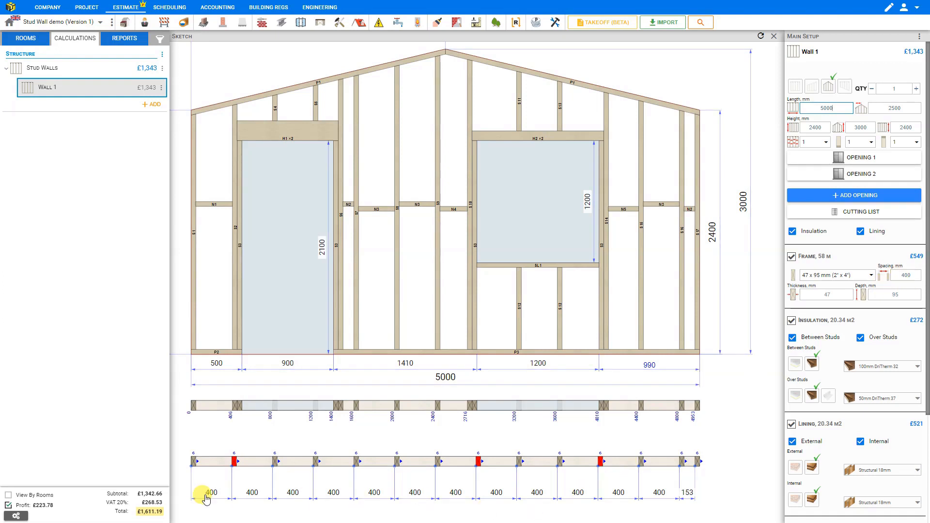
- Try a frame stud spacing of 350 mm and restore it to 400 mm
double_click(905, 274)
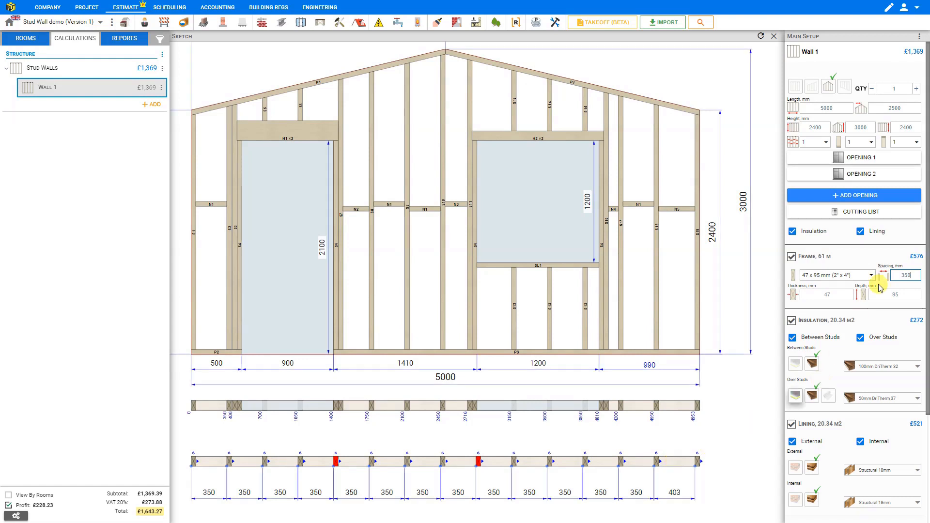
double_click(905, 273)
type("400")
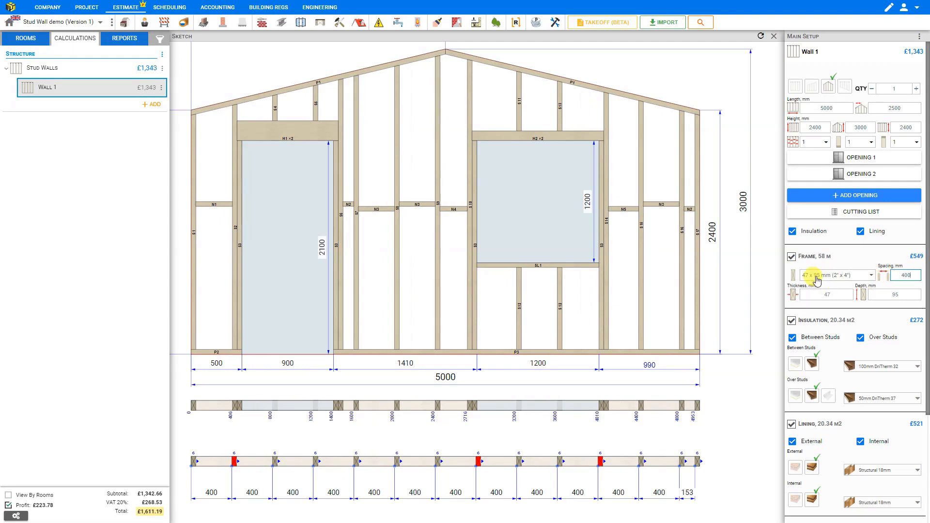
- Try 47 x 125 mm (2" x 5") timber for the frame and check its cutting list
left_click(870, 275)
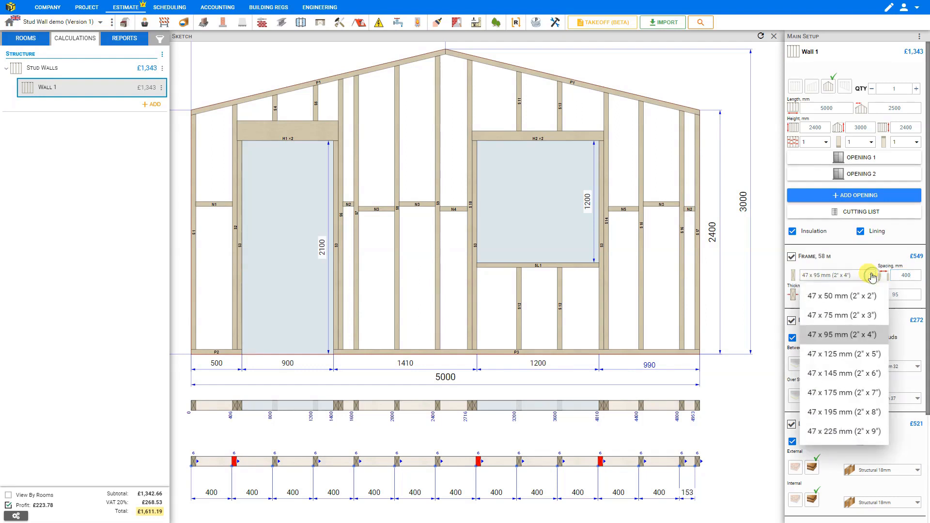
left_click(840, 358)
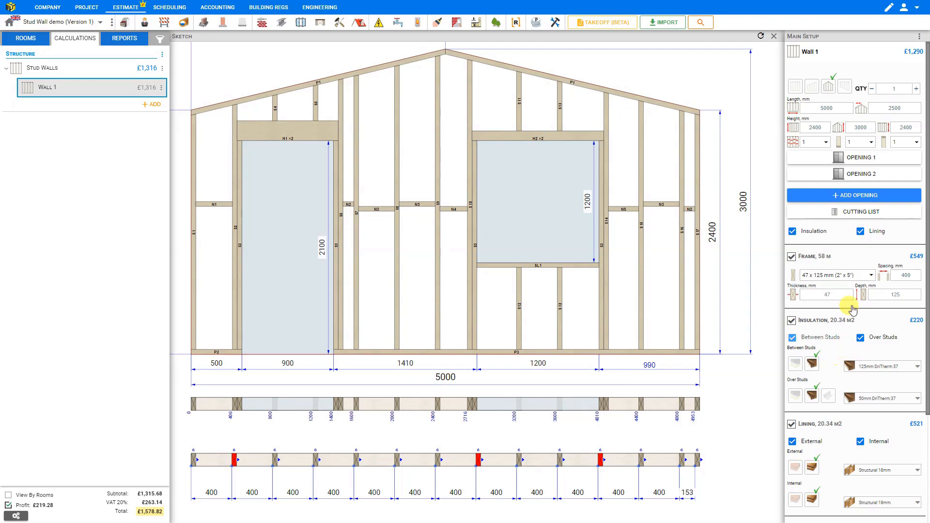
left_click(856, 213)
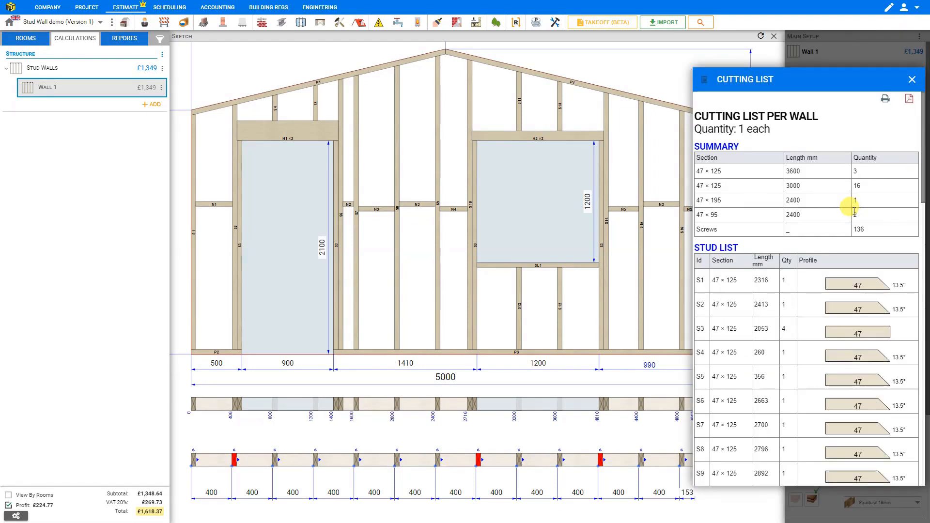
left_click(912, 79)
- Restore the frame timber to 47 x 95 mm (2" x 4") and check the updated cutting list
left_click(841, 275)
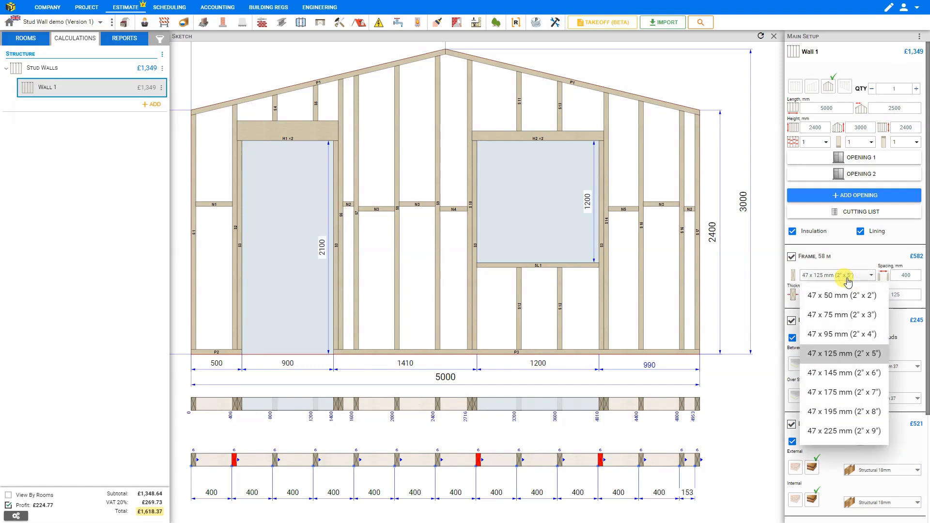
left_click(838, 335)
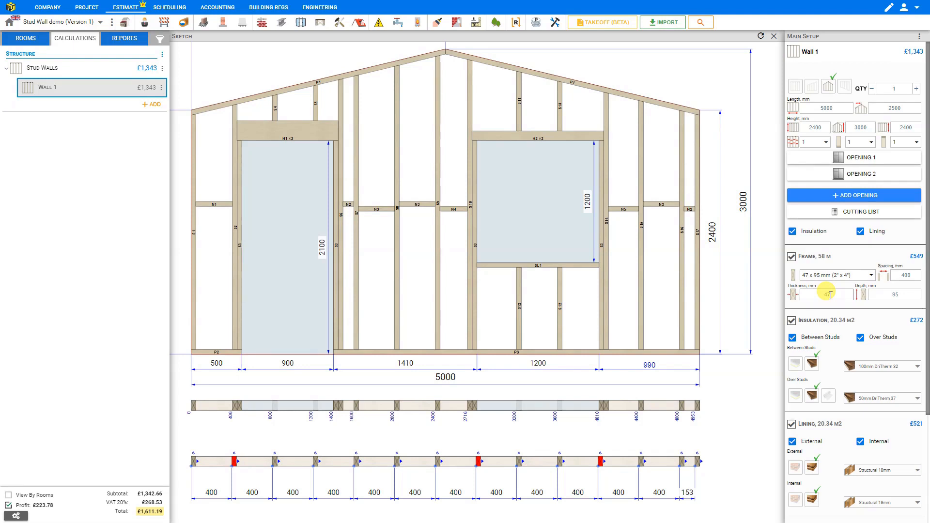
left_click(855, 210)
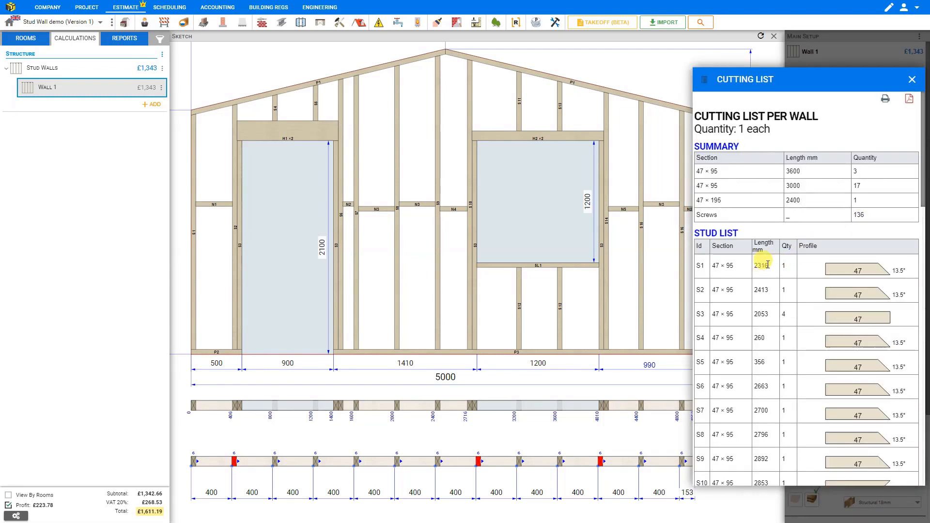
left_click(912, 79)
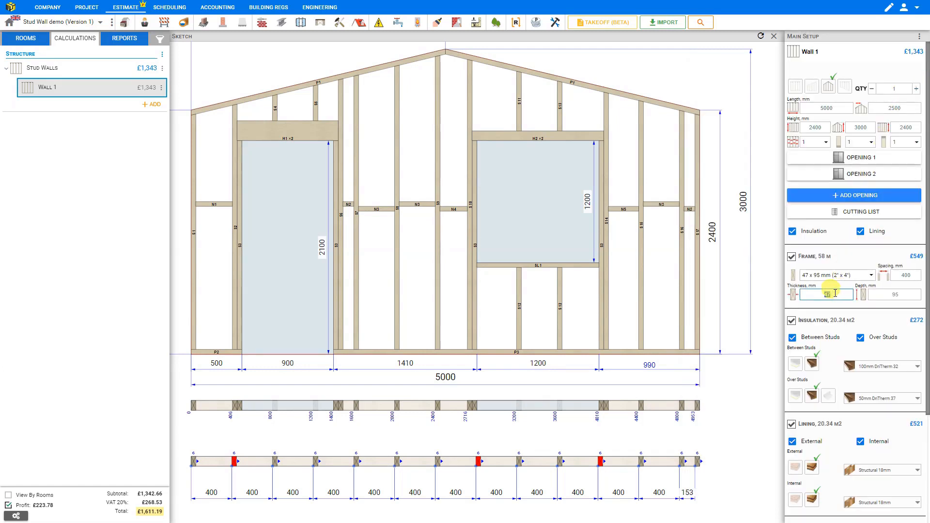
- Try a frame timber thickness of 40 mm and restore it to 47 mm, checking the cutting list for each
left_click(852, 211)
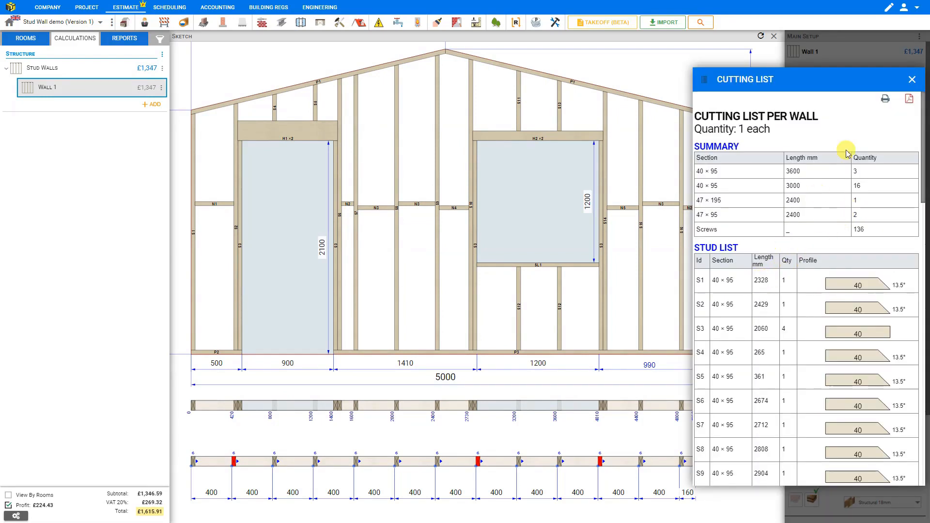
left_click(910, 80)
left_click(829, 294)
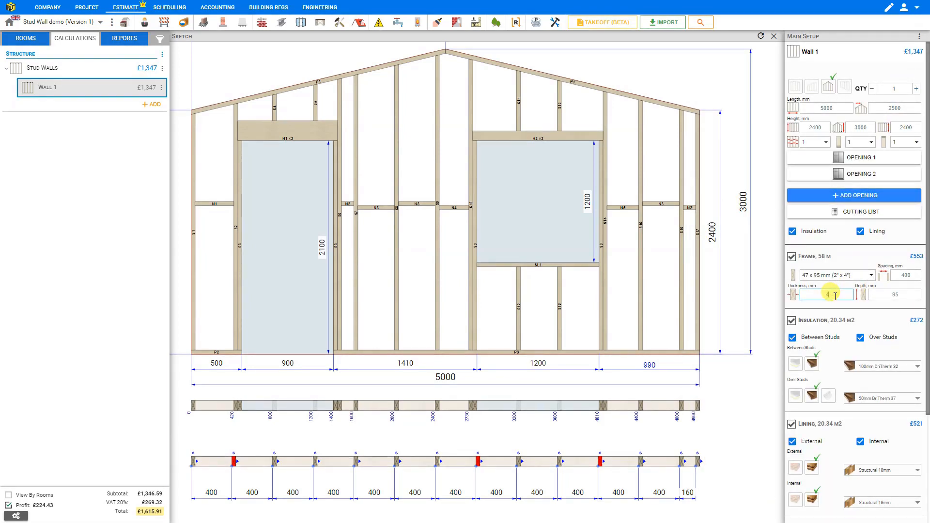
left_click(877, 216)
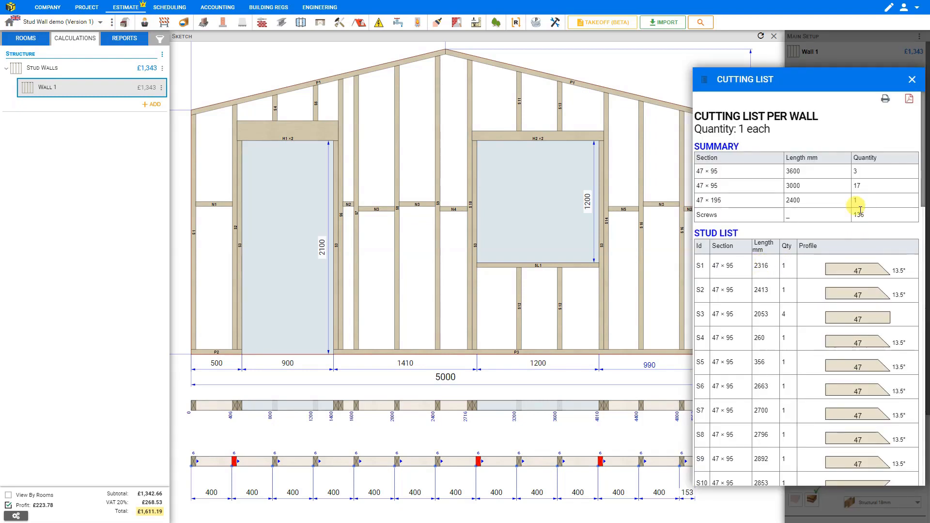
left_click(912, 79)
- Try the Rectangle and Trapezoid wall shapes and restore the Gable shape
left_click(799, 92)
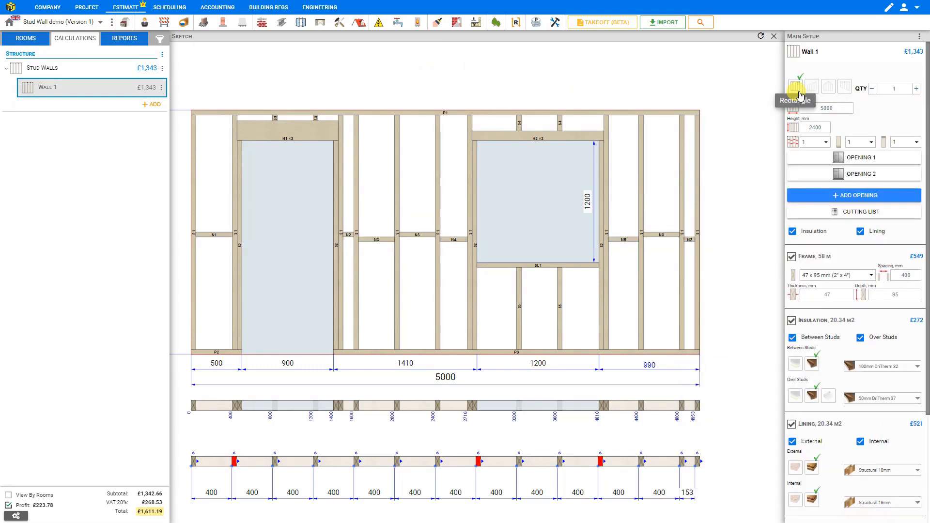
left_click(813, 90)
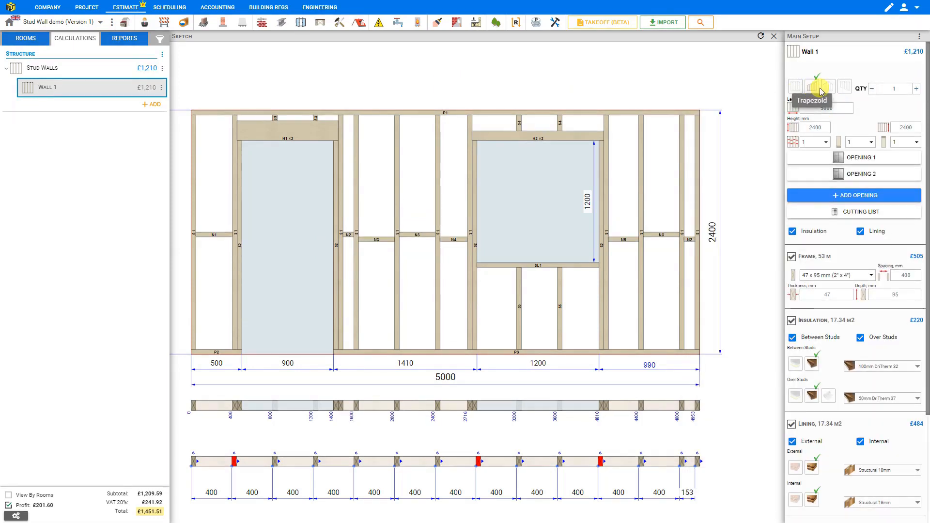
left_click(828, 91)
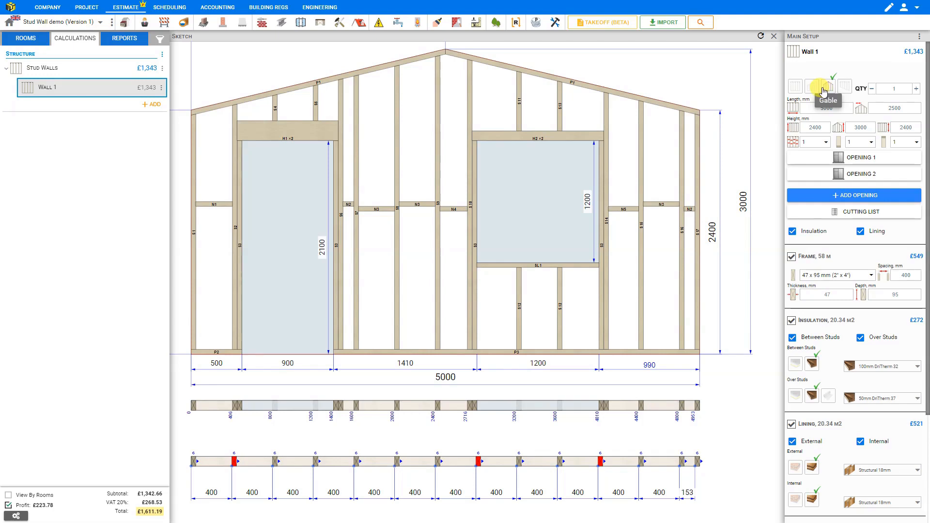
- Close the enlarged sketch and compare the estimate for the Rectangle and Gable shapes, leaving the wall as Gable
left_click(774, 39)
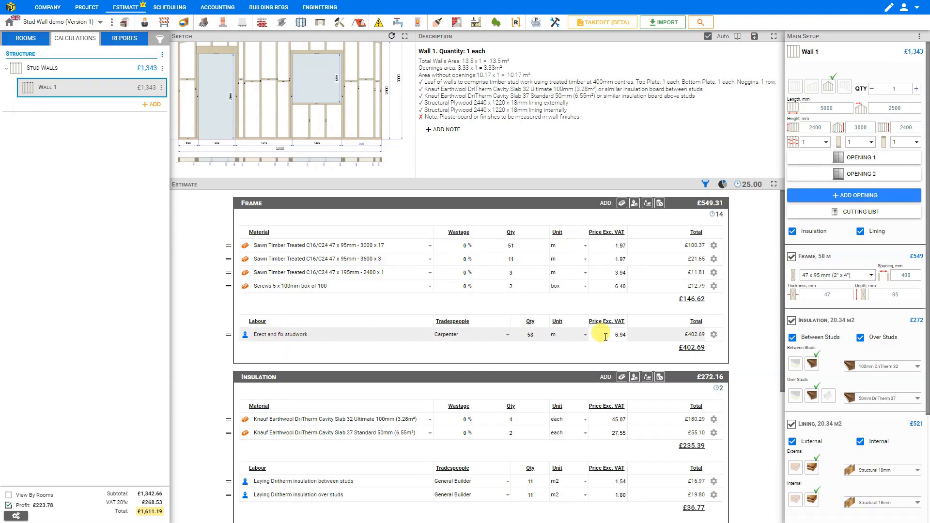
left_click(794, 90)
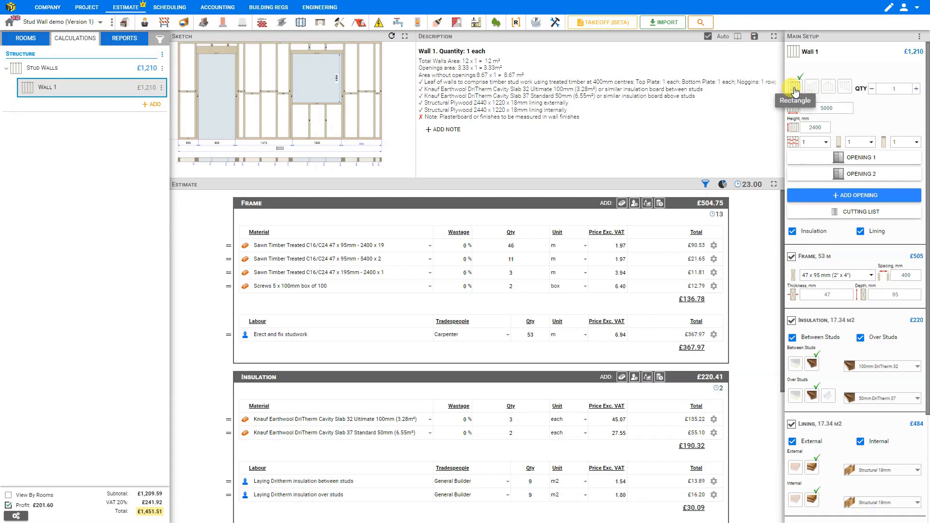
left_click(829, 90)
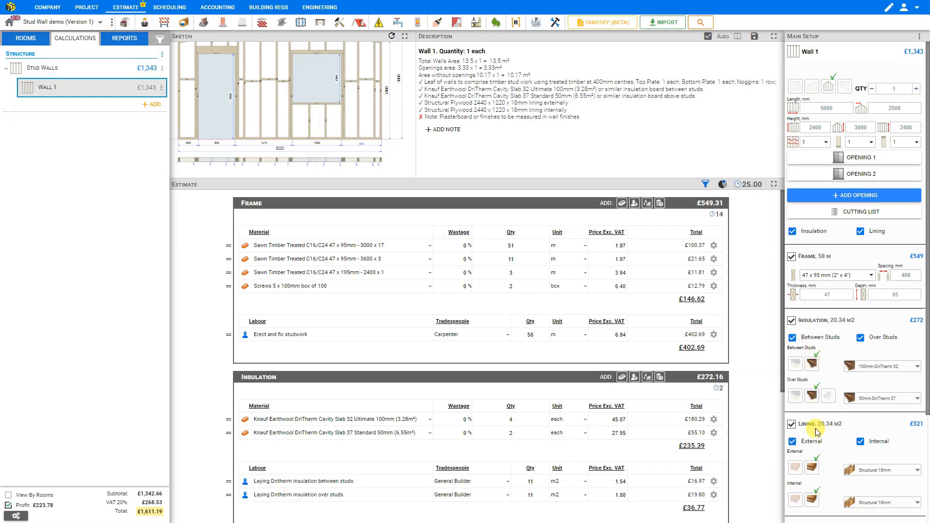
- Exclude the insulation and lining options from Wall 1 and include both again
left_click(792, 232)
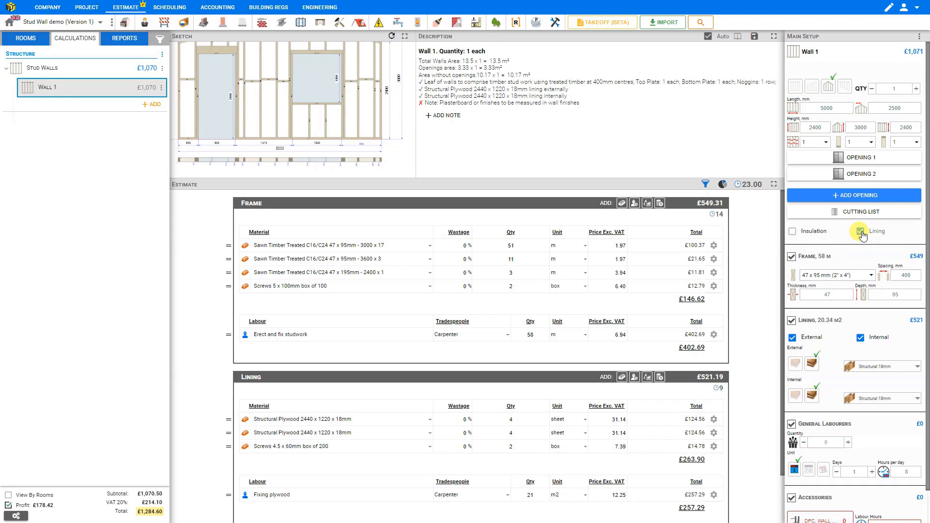
left_click(862, 232)
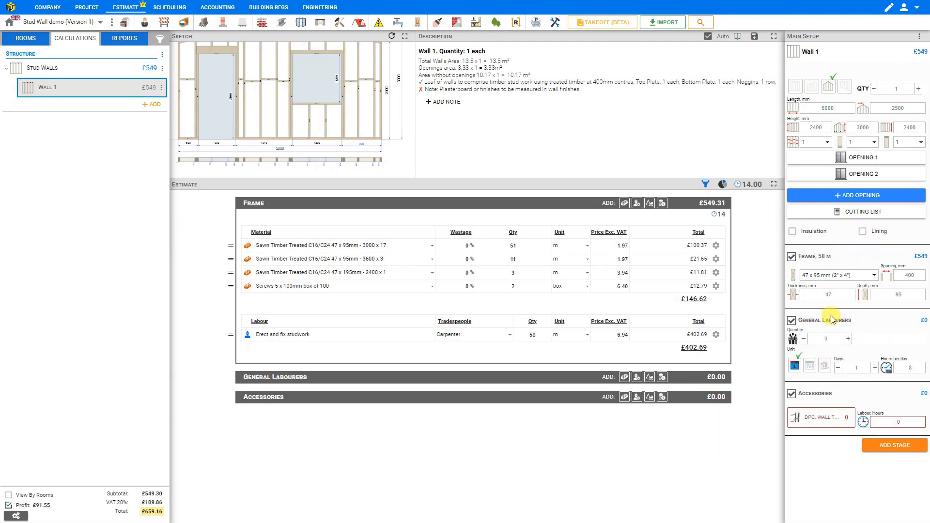
left_click(861, 233)
left_click(792, 232)
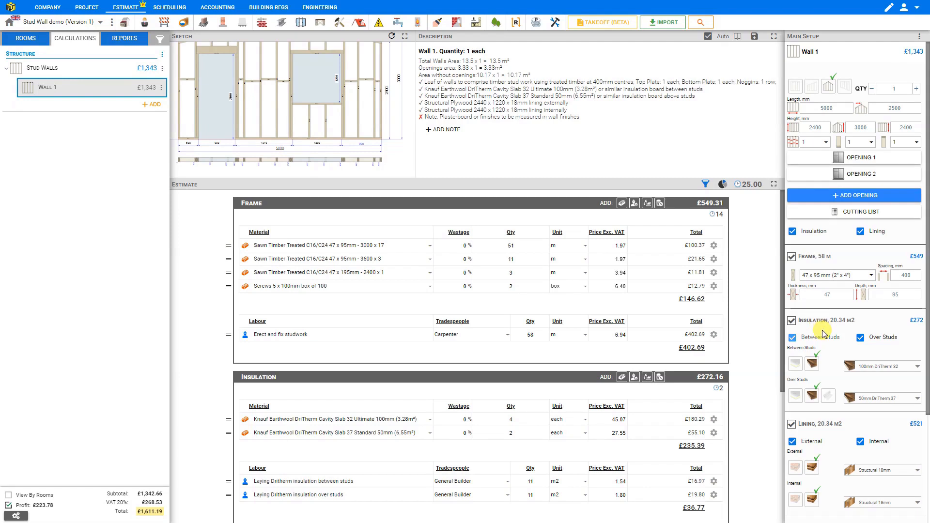
- Switch the Between Studs and Over Studs insulation off and on again, one after the other
left_click(793, 339)
left_click(792, 338)
left_click(860, 339)
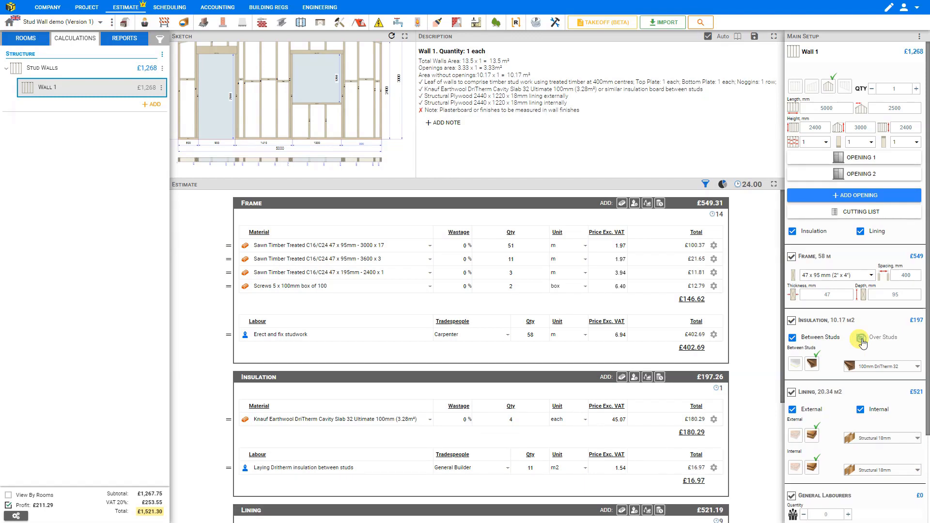
left_click(861, 339)
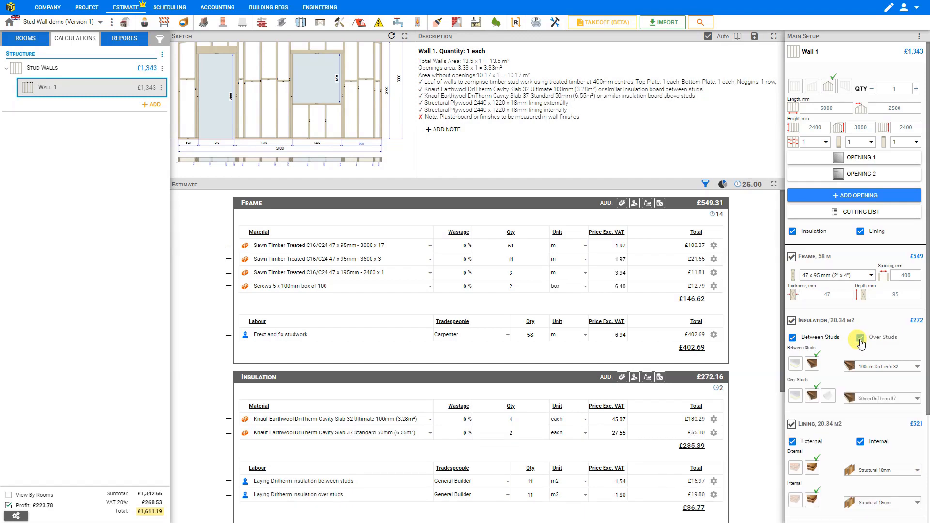
- Compare the Celotex and slab types for the between-studs insulation and set it to 90 mm Celotex
left_click(796, 364)
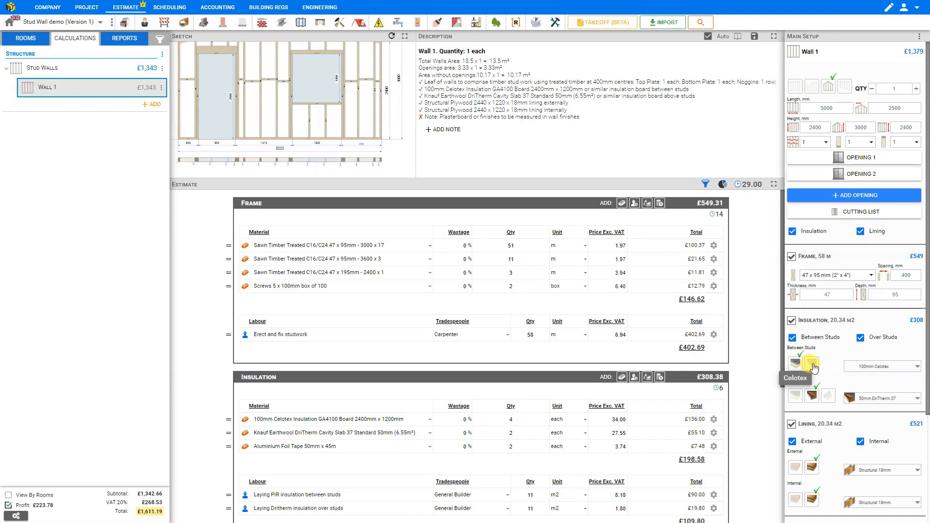
left_click(812, 364)
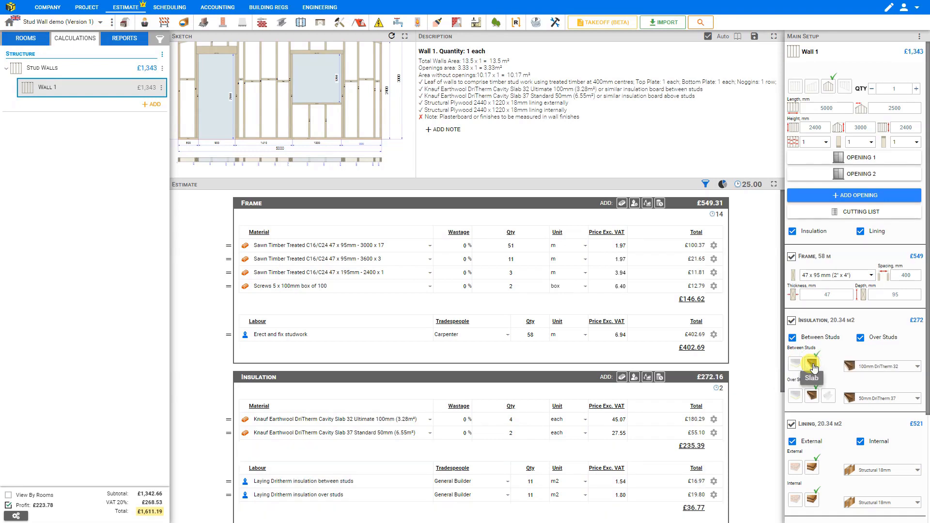
left_click(888, 370)
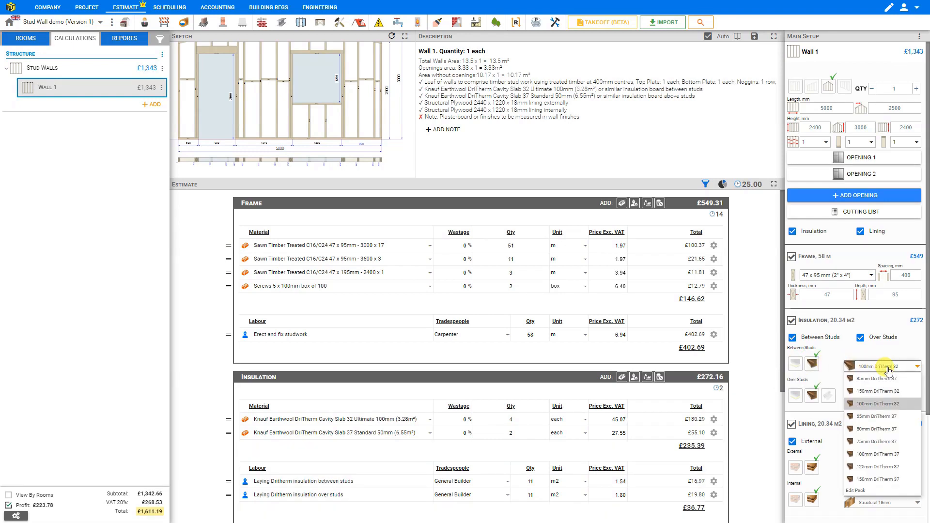
left_click(794, 366)
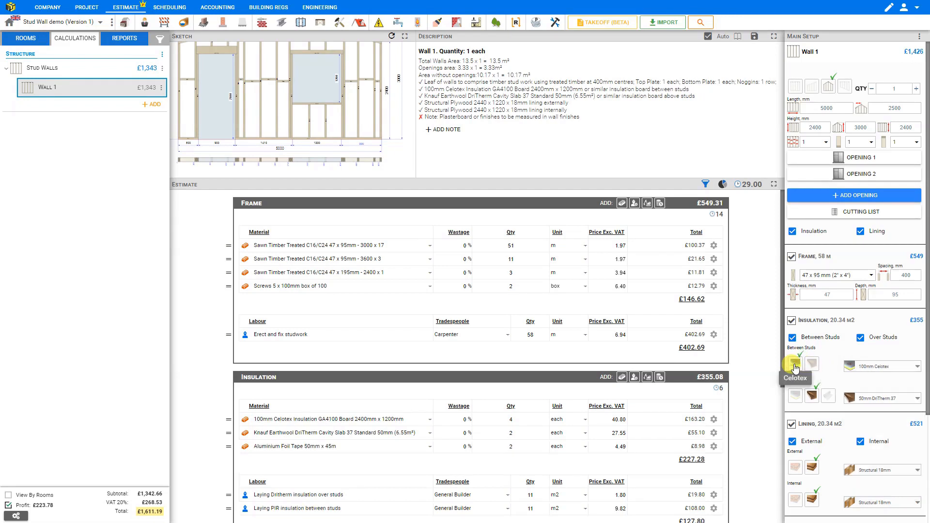
left_click(882, 368)
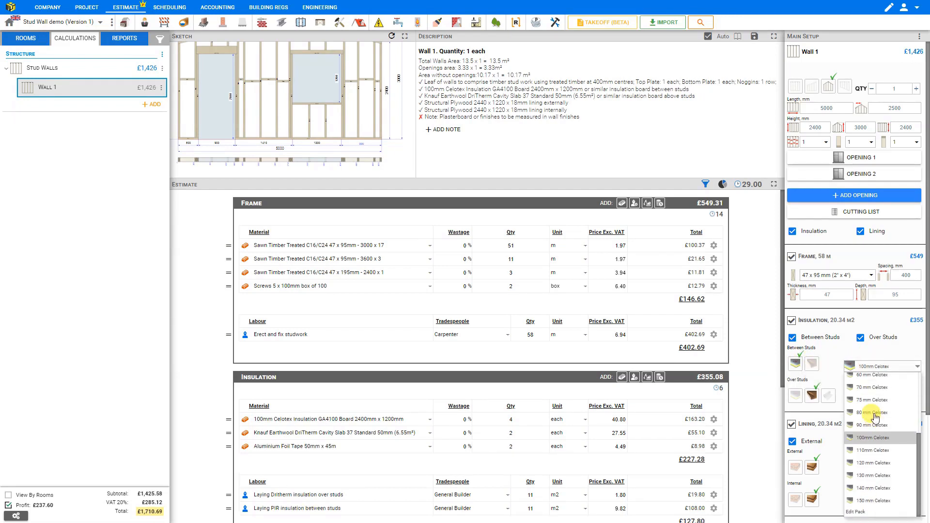
left_click(867, 425)
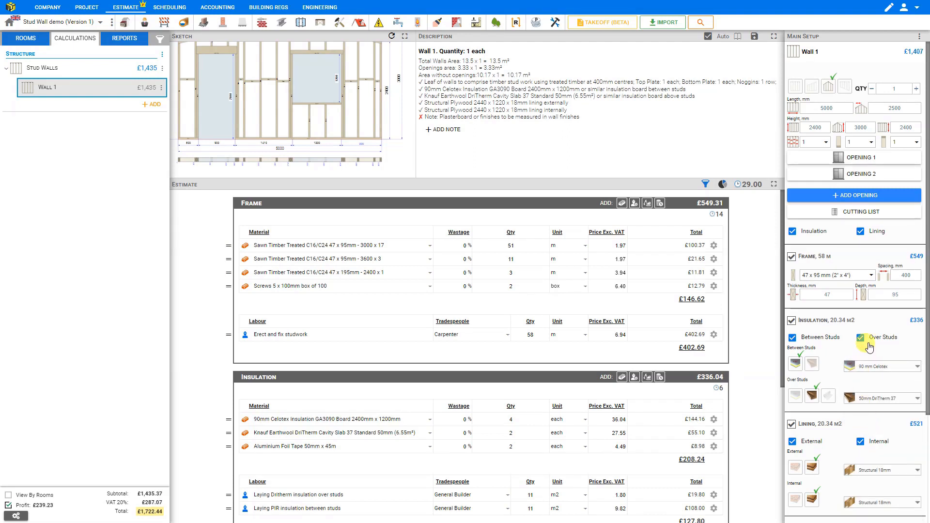
- Try the Celotex, Slab and Multi Foil types for the over-studs insulation and leave it on 50 mm Celotex
left_click(796, 397)
left_click(812, 396)
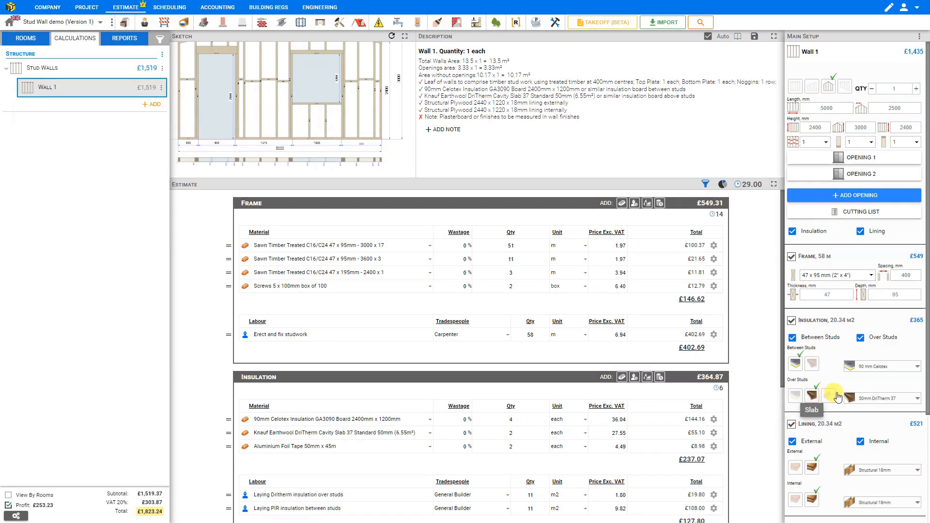
left_click(829, 396)
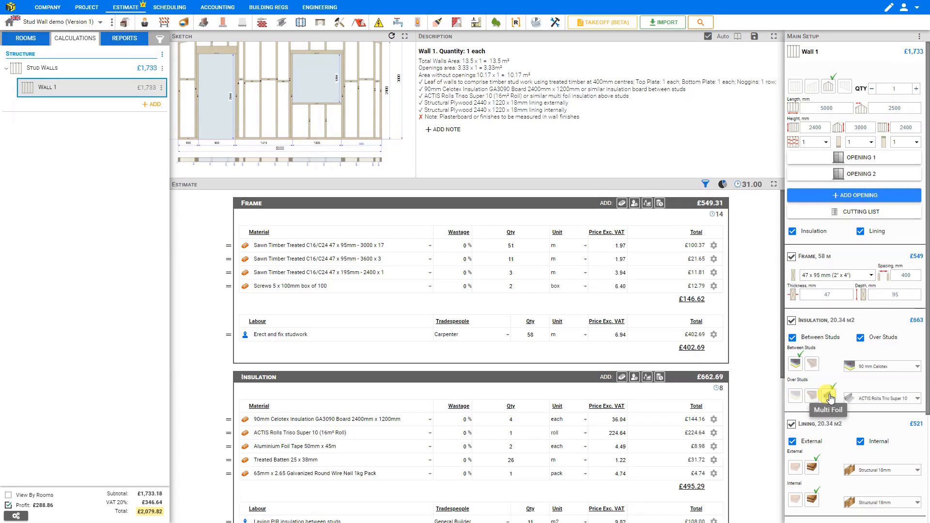
left_click(797, 398)
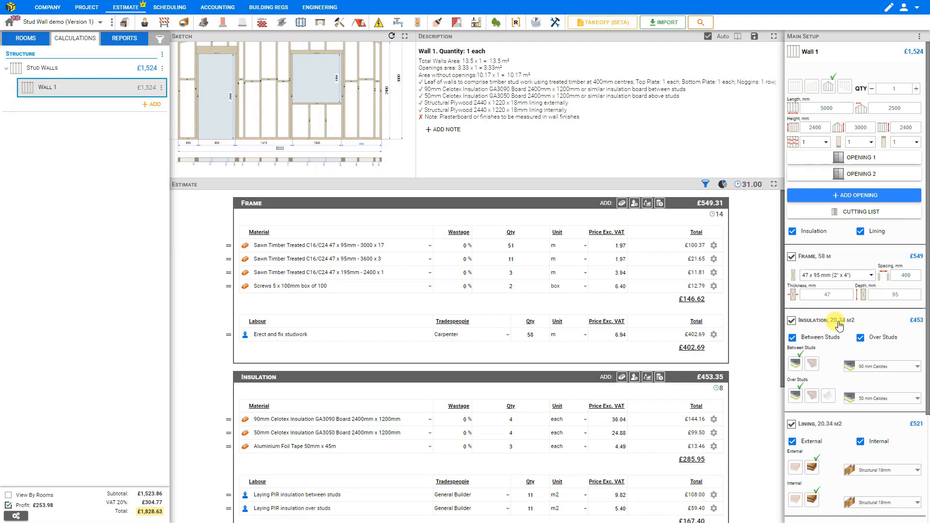
- Switch the External and Internal linings off and on again, leaving both included
scroll(852, 325, "down", 3)
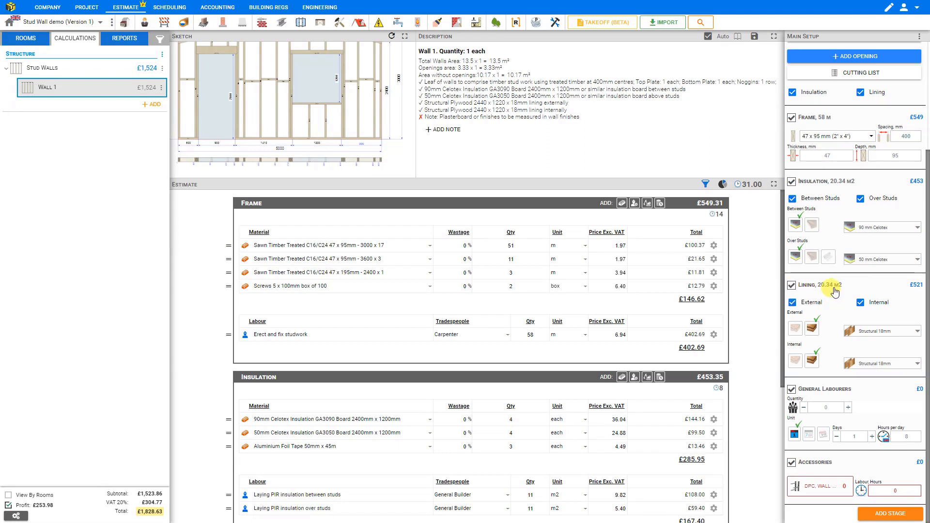
left_click(792, 302)
left_click(861, 332)
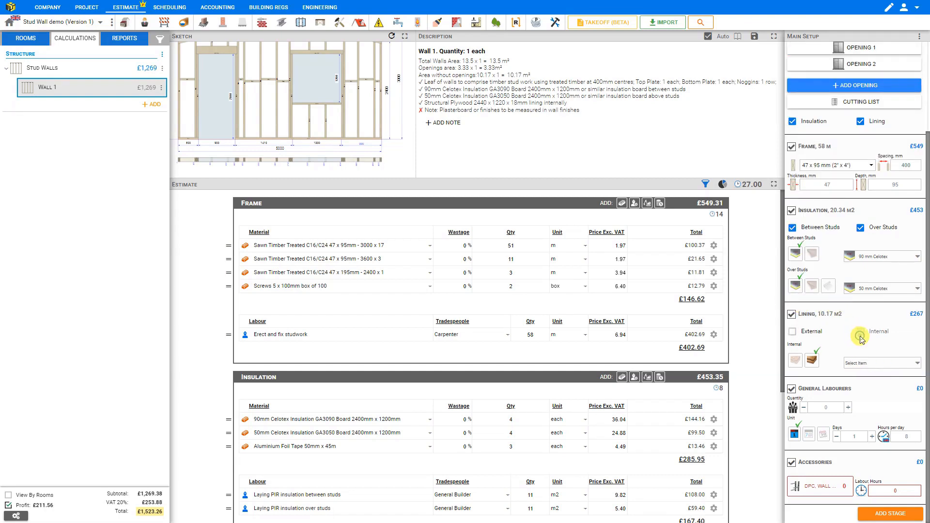
left_click(860, 365)
left_click(794, 367)
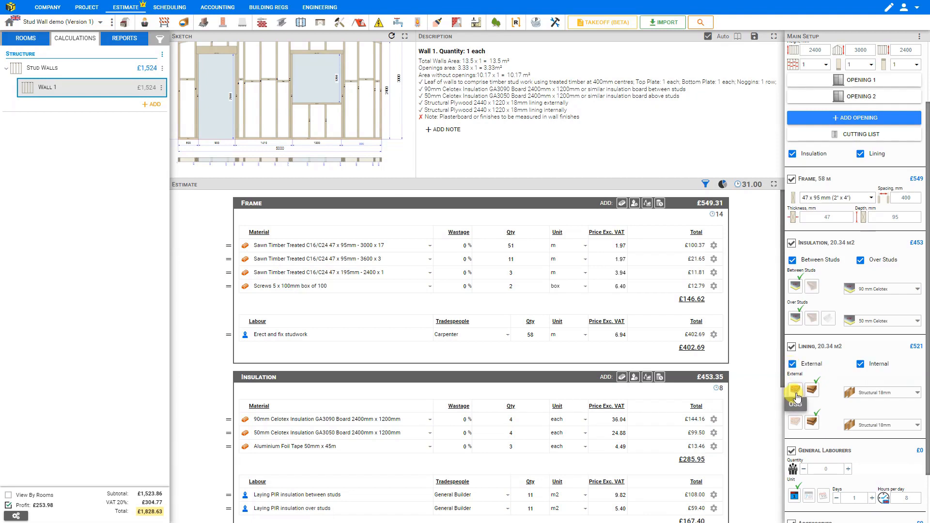
- Try OSB for the external lining and restore Structural 18mm plywood
left_click(797, 396)
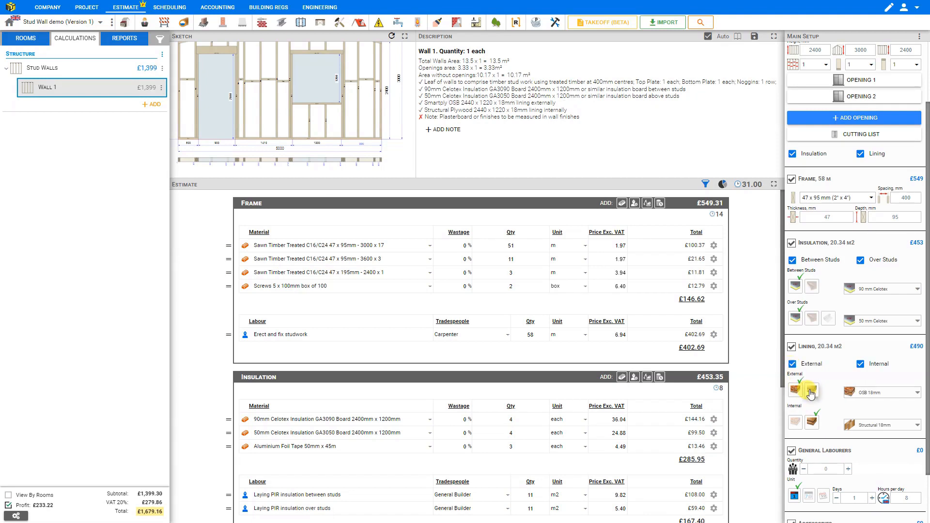
left_click(812, 394)
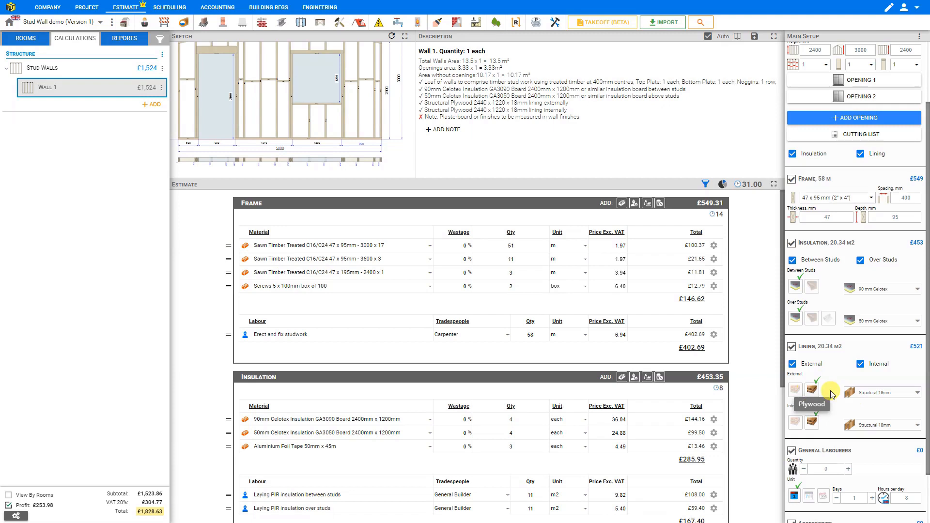
left_click(881, 393)
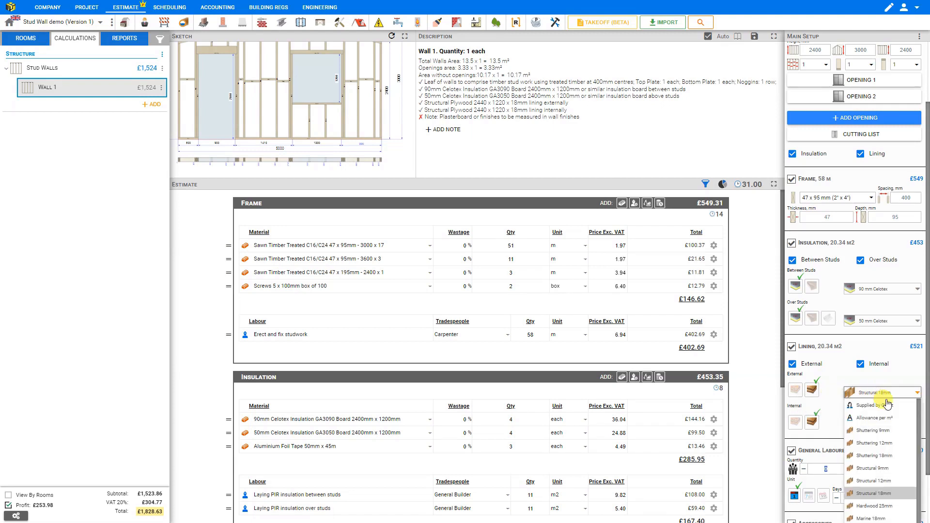
left_click(892, 493)
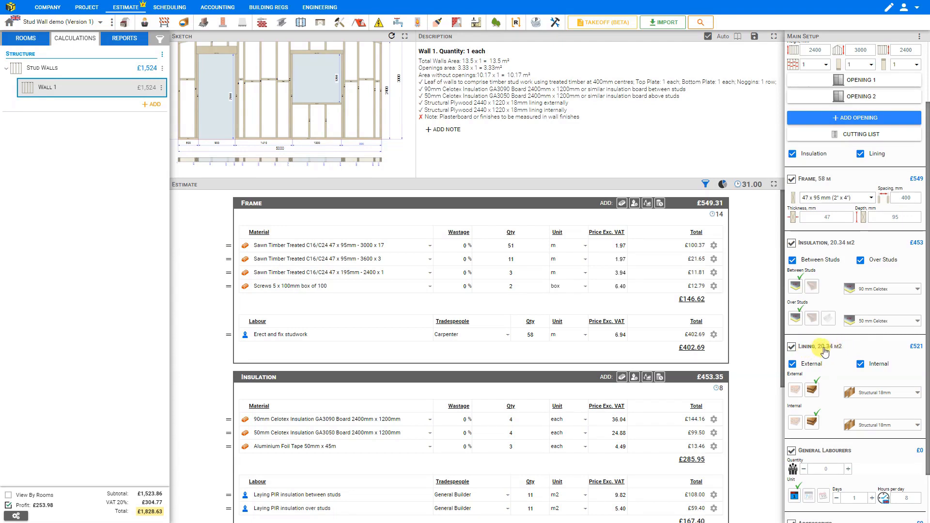
- Change the internal lining to OSB 9mm
left_click(795, 425)
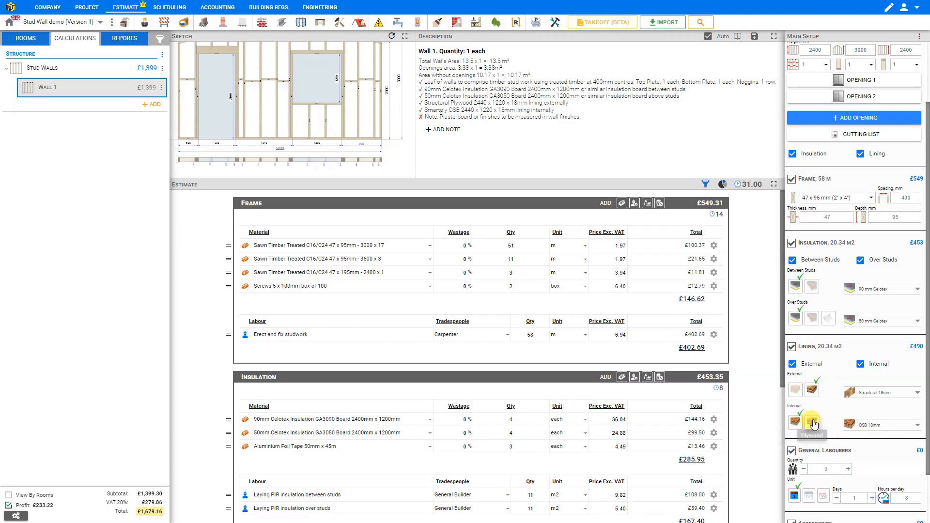
left_click(881, 426)
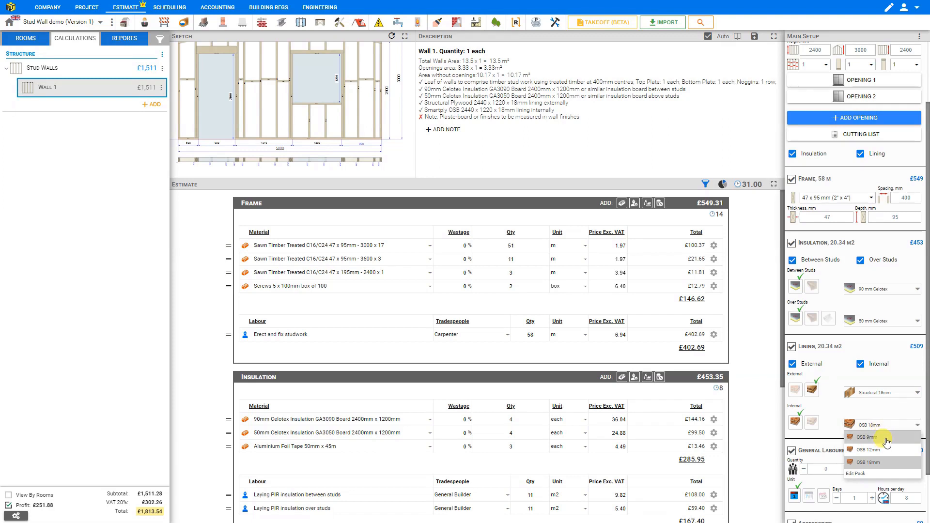
left_click(867, 437)
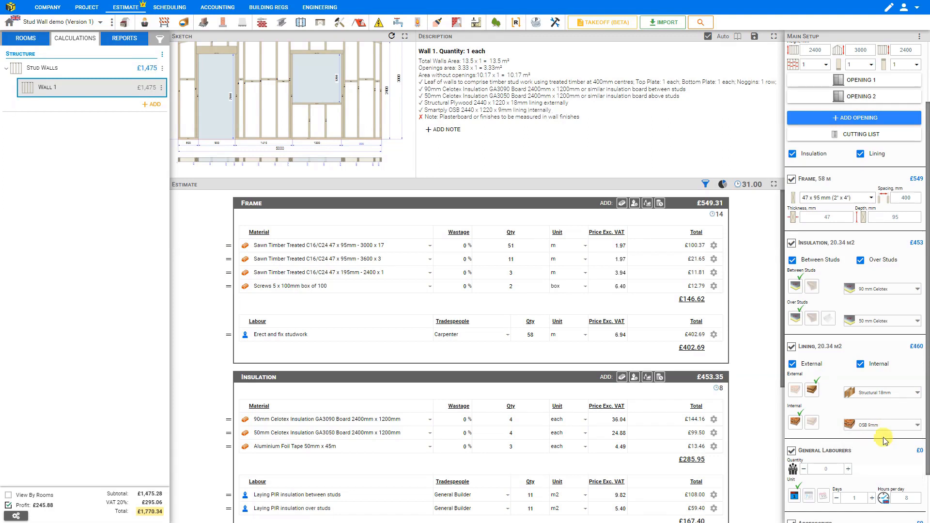
- Review the estimate, then exclude the whole Lining and Insulation stages and include them again
scroll(882, 437, "down", 1)
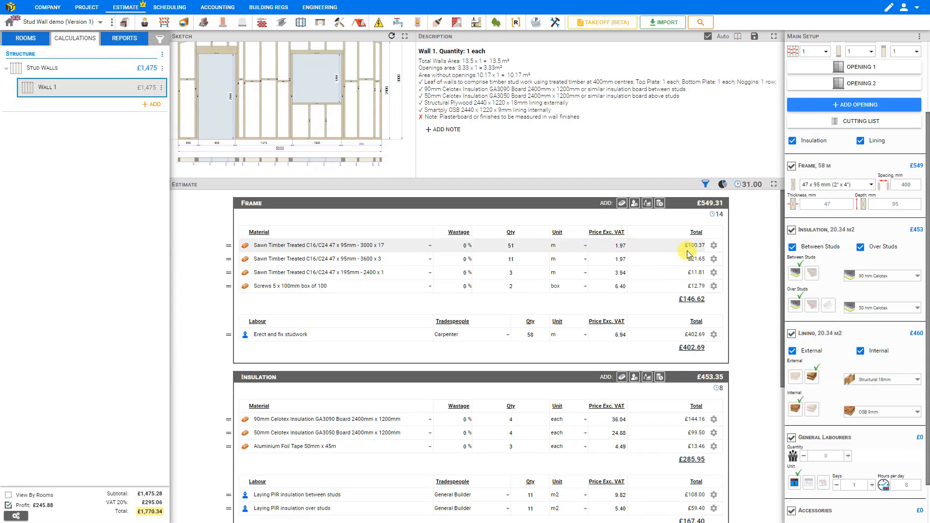
scroll(629, 259, "down", 3)
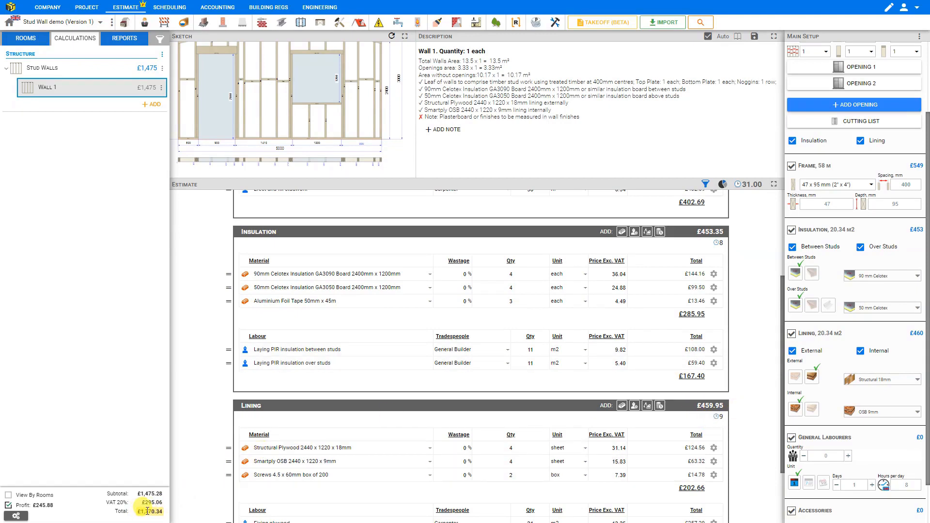
left_click(791, 335)
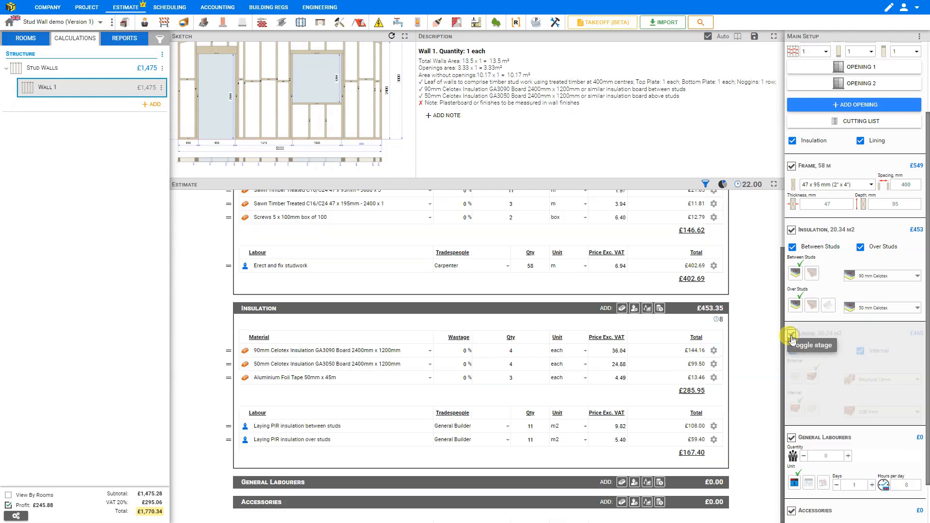
left_click(793, 232)
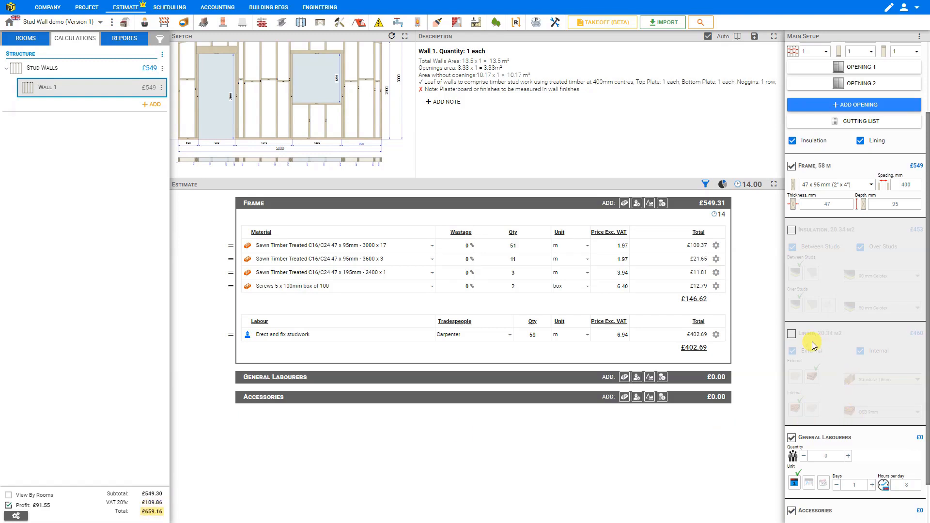
left_click(791, 230)
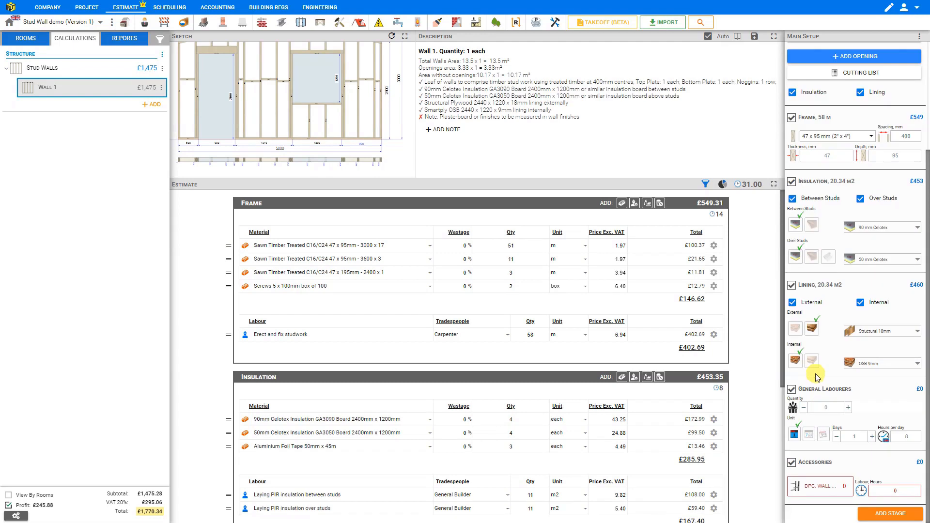
- Set the General Labourers quantity to 2 and compare the time units, returning the unit to Day
left_click(849, 410)
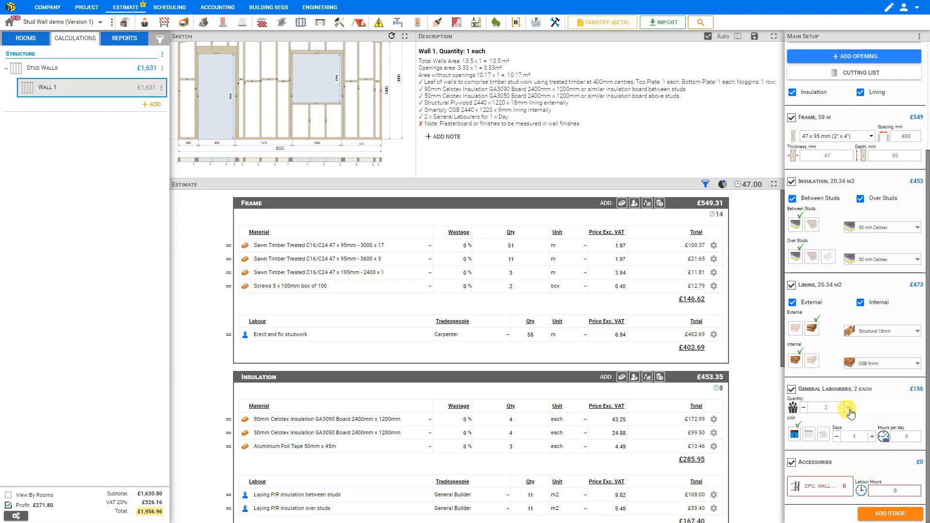
left_click(809, 435)
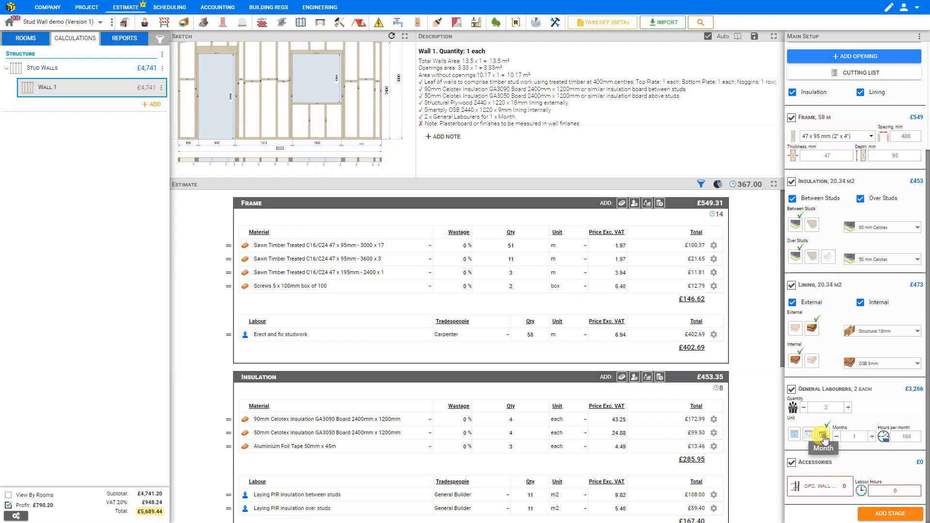
left_click(796, 435)
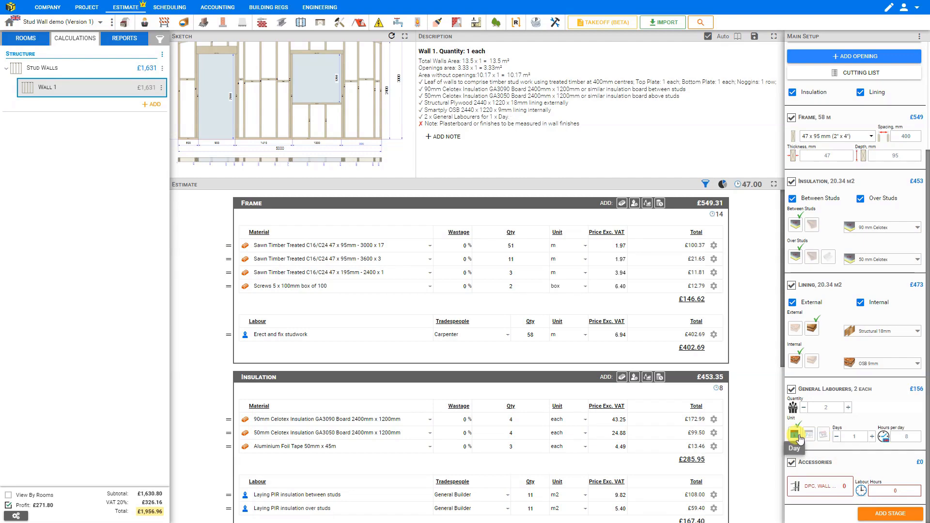
- Try 3 days for the general labourers, switch the duration to 1 week, and check their cost in the estimate
left_click(872, 437)
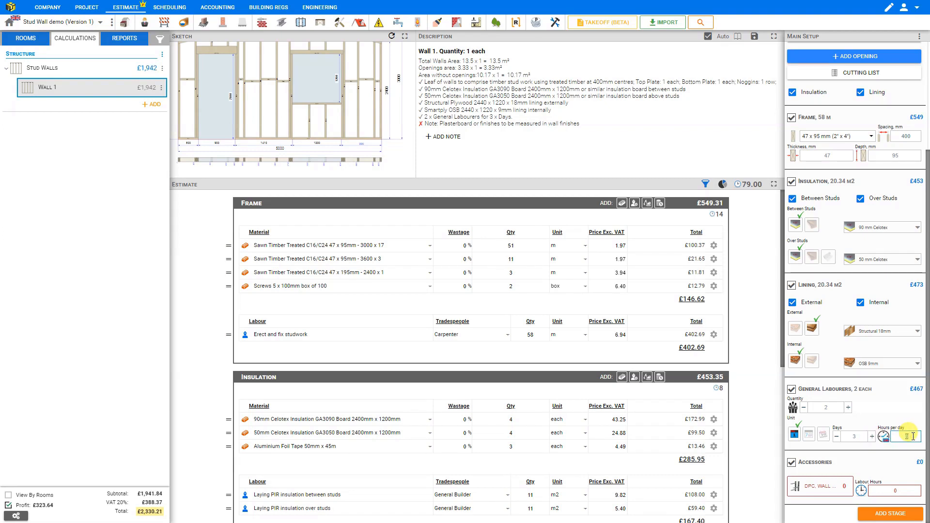
left_click(809, 436)
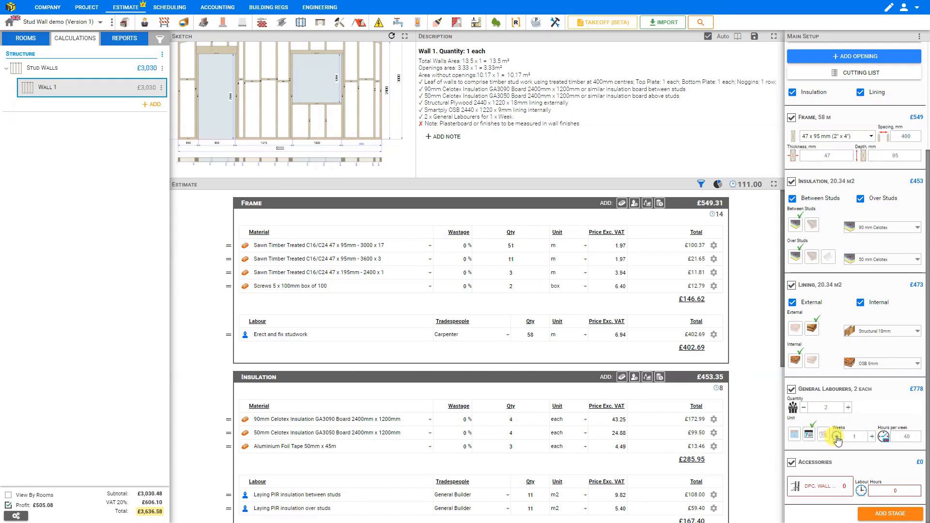
scroll(617, 370, "down", 6)
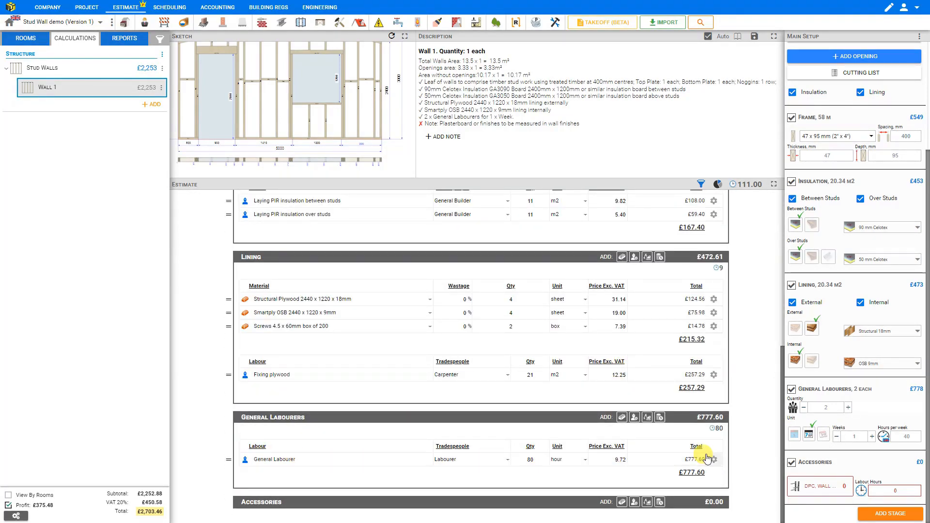
- Open the DPC and wall ties accessories list and browse the product categories from wall starter kits to multifoil insulation
left_click(822, 491)
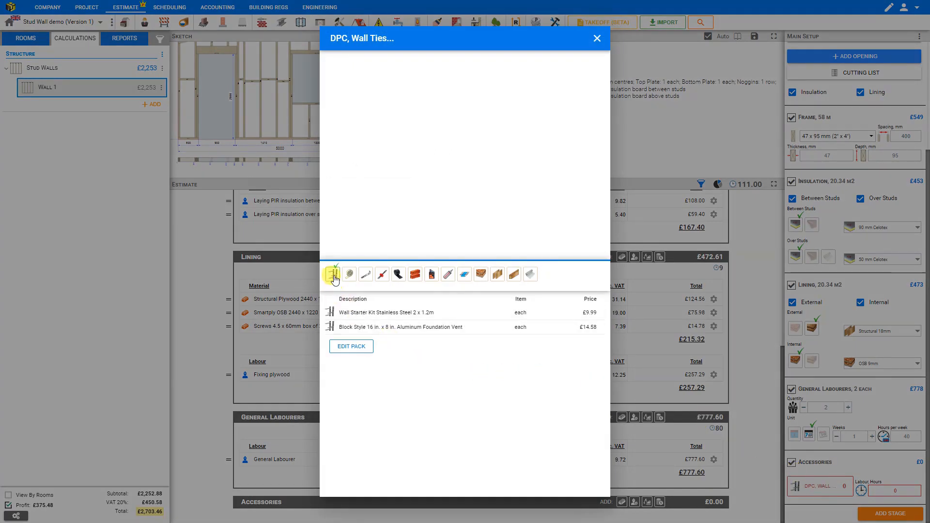
left_click(350, 274)
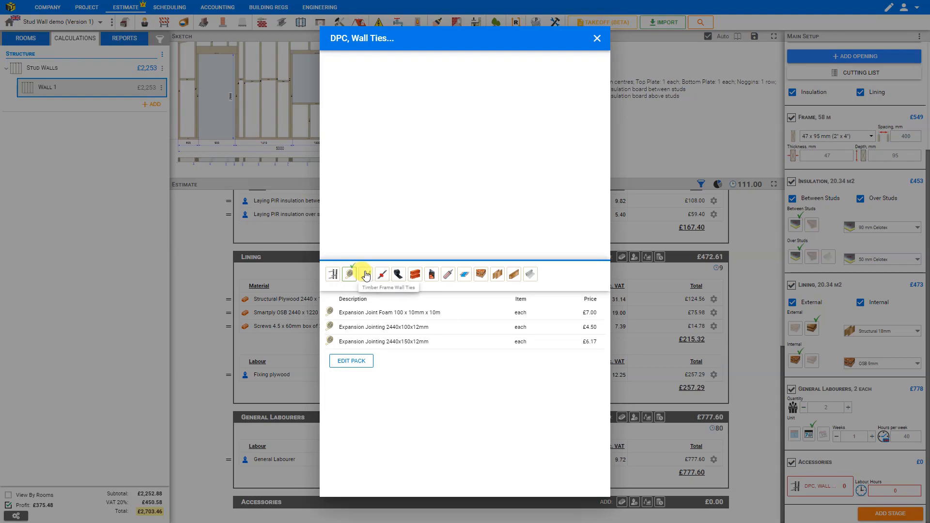
left_click(366, 274)
left_click(382, 275)
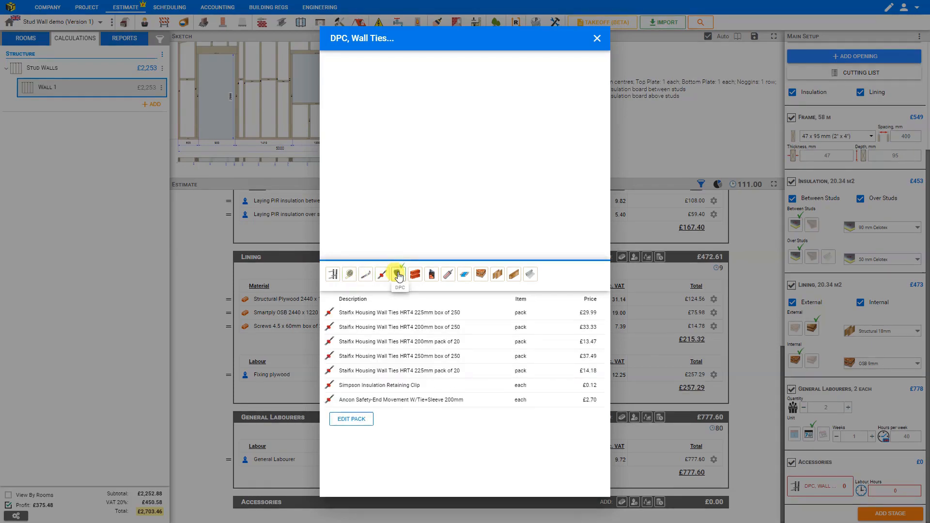
left_click(398, 276)
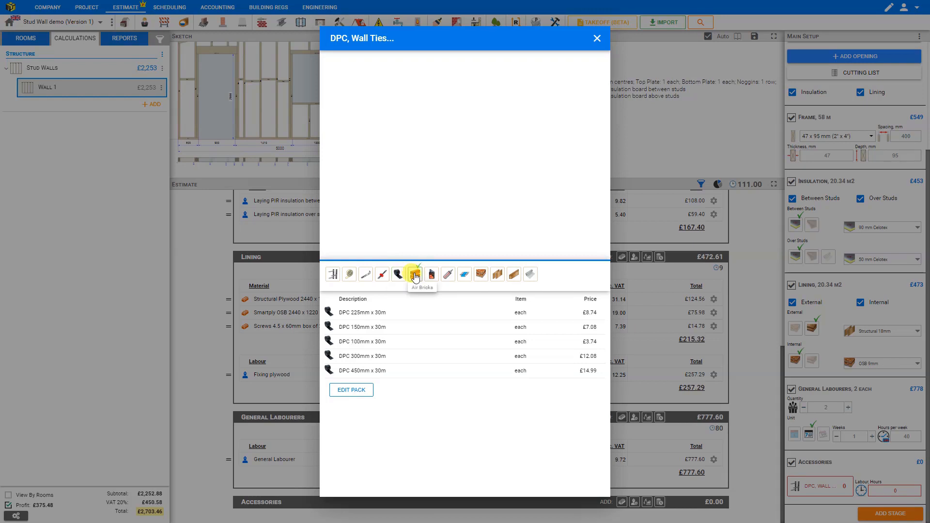
left_click(414, 276)
left_click(431, 276)
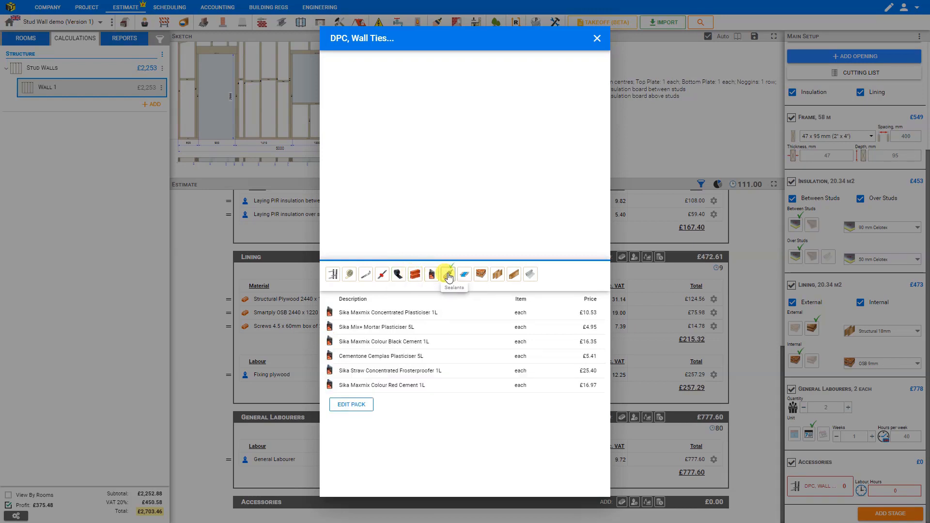
left_click(448, 277)
left_click(464, 277)
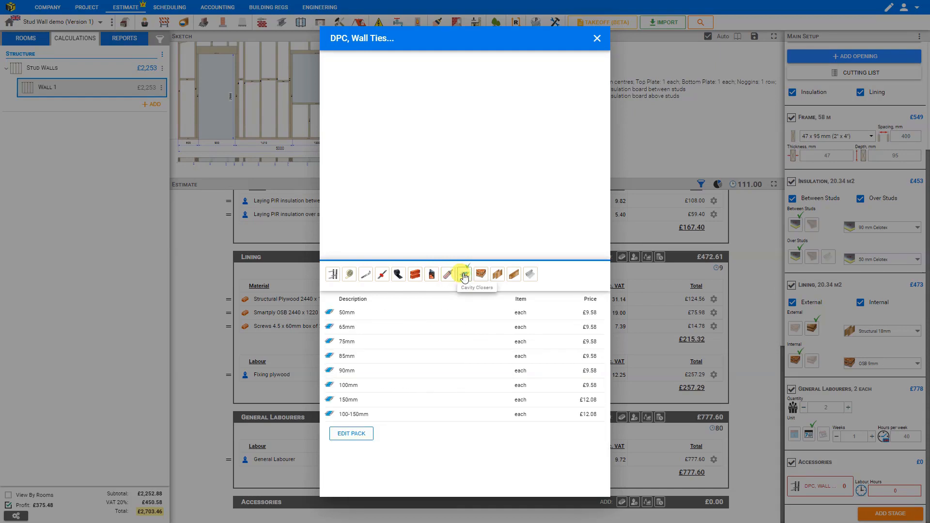
left_click(481, 276)
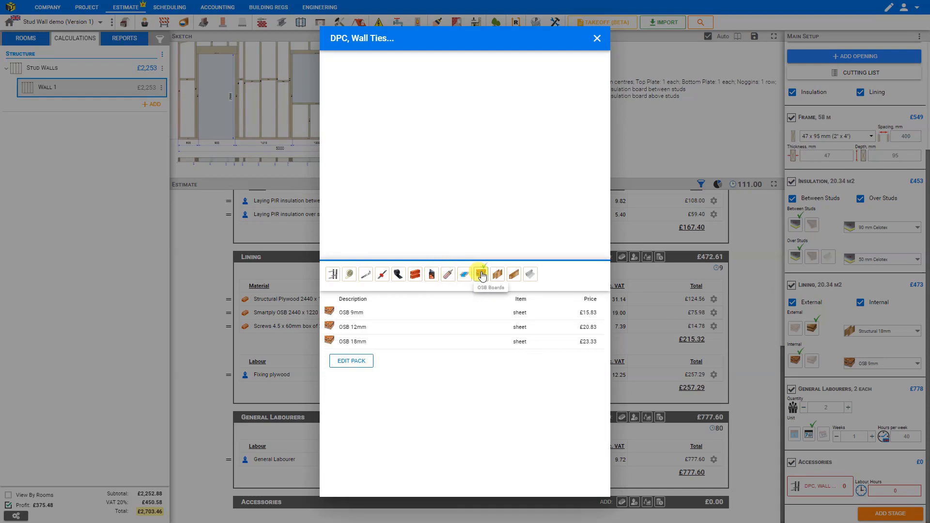
left_click(497, 275)
left_click(513, 275)
left_click(531, 275)
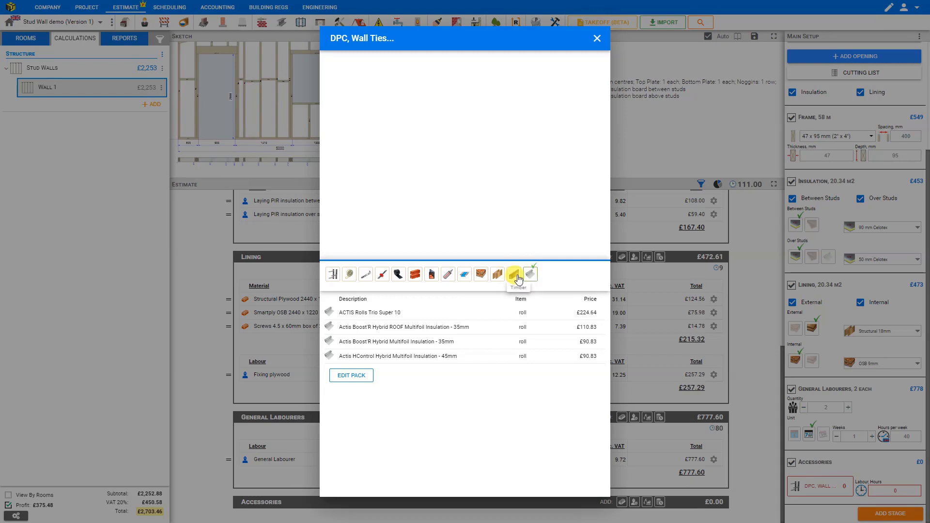
- Add 7 m of 47 x 95 mm timber and one sheet of Structural 18mm plywood to the accessories
left_click(514, 276)
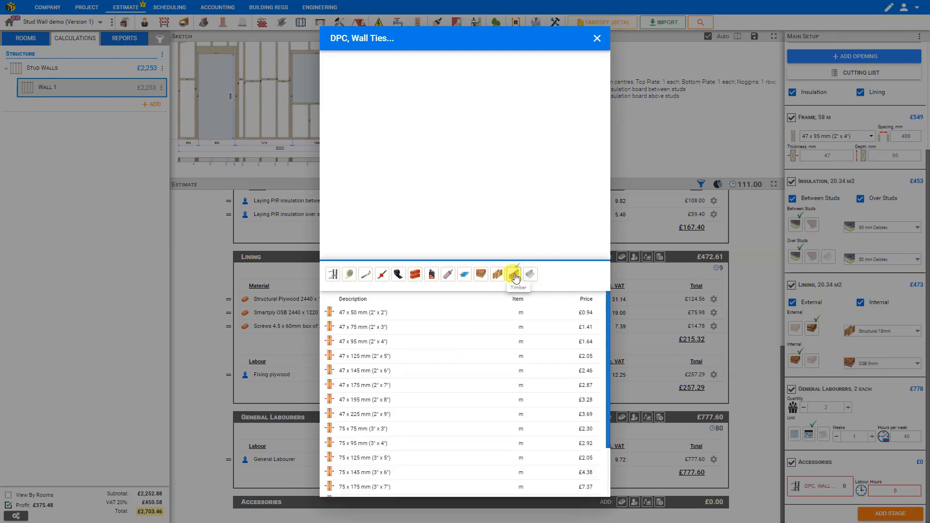
left_click(357, 343)
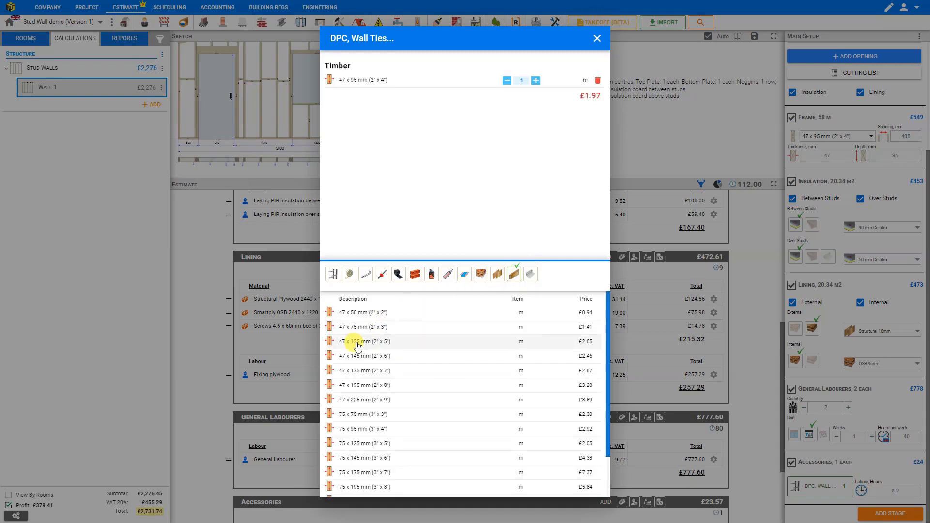
double_click(535, 81)
left_click(536, 81)
left_click(535, 80)
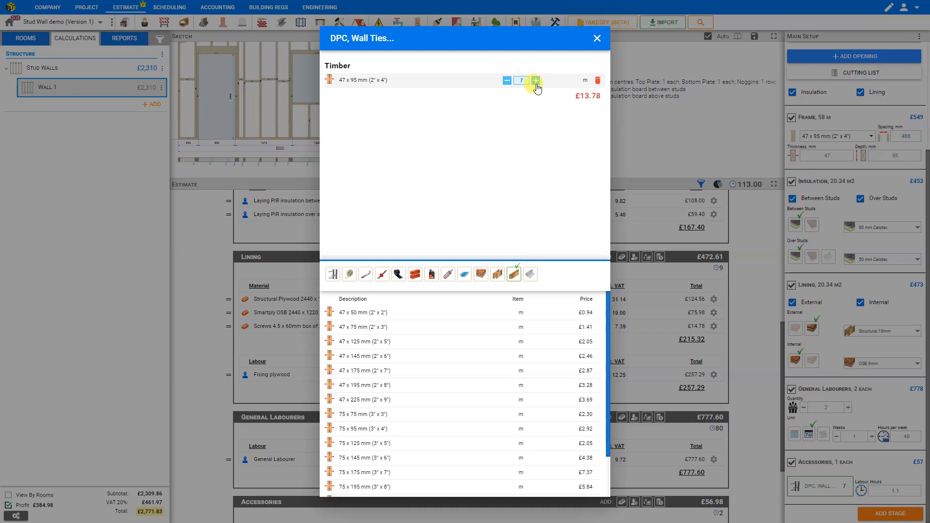
left_click(499, 279)
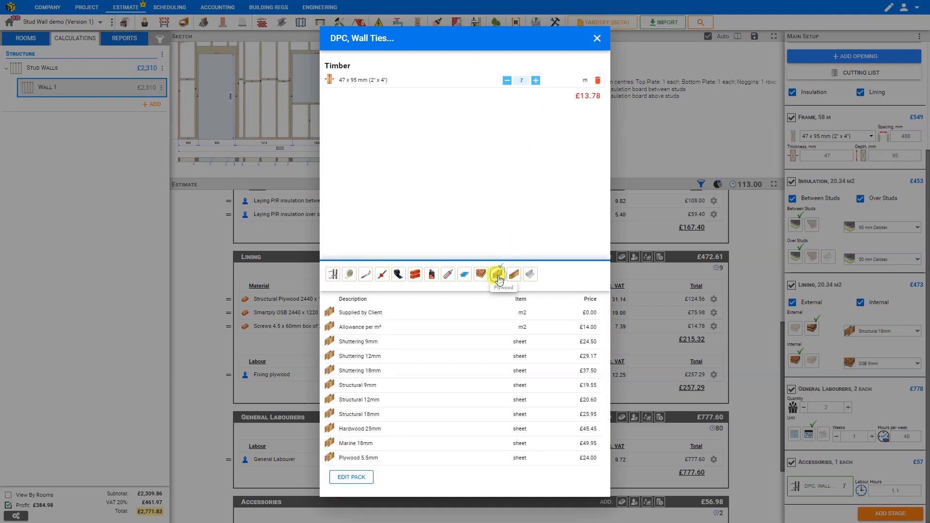
left_click(338, 416)
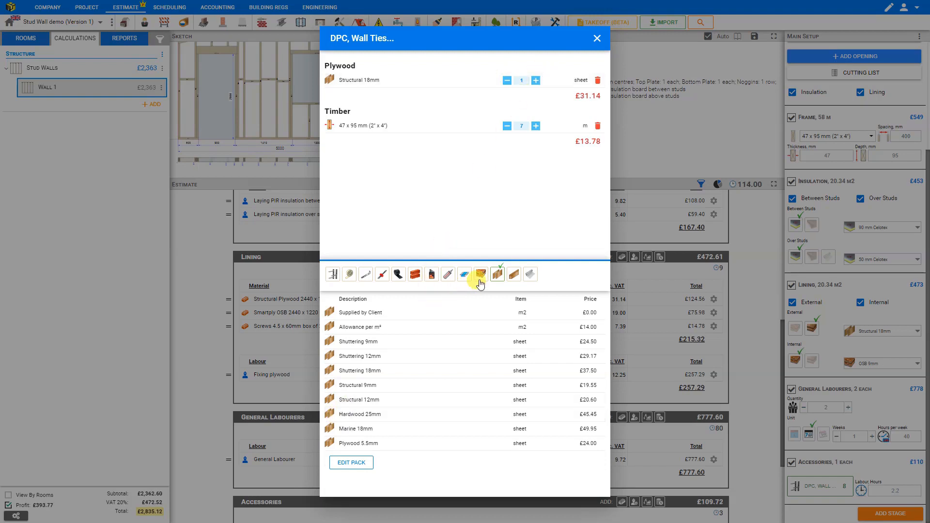
- Add Expanding Foam 750ml from the sealants to the accessories and set its quantity to 5
left_click(449, 277)
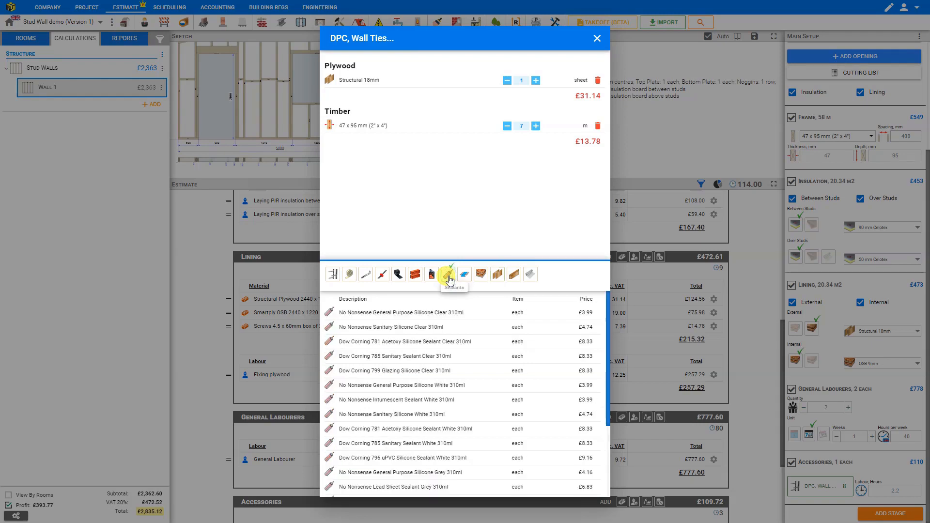
scroll(409, 353, "down", 3)
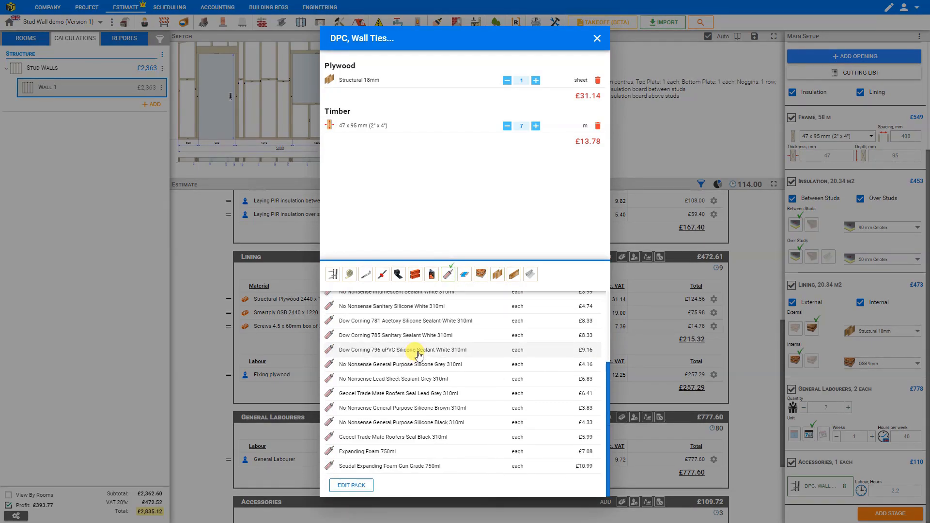
left_click(366, 455)
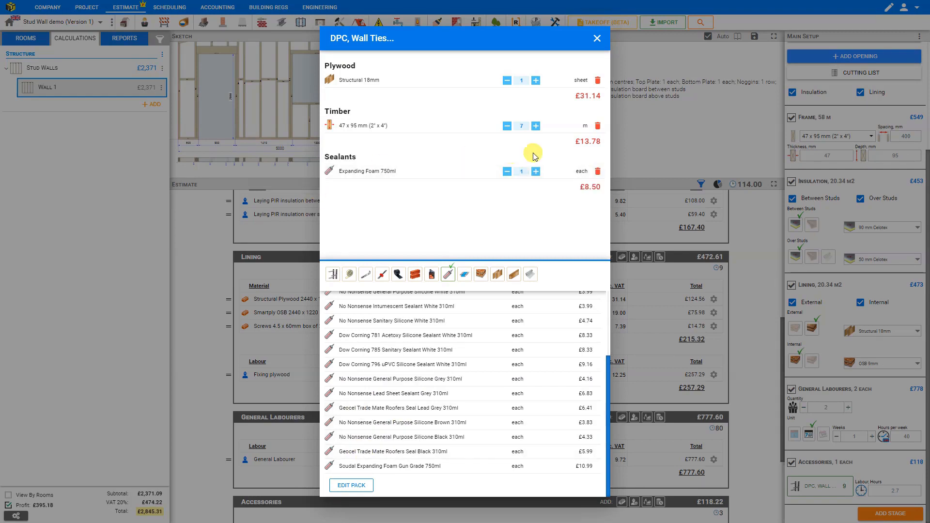
left_click(535, 172)
left_click(535, 171)
left_click(536, 172)
left_click(536, 171)
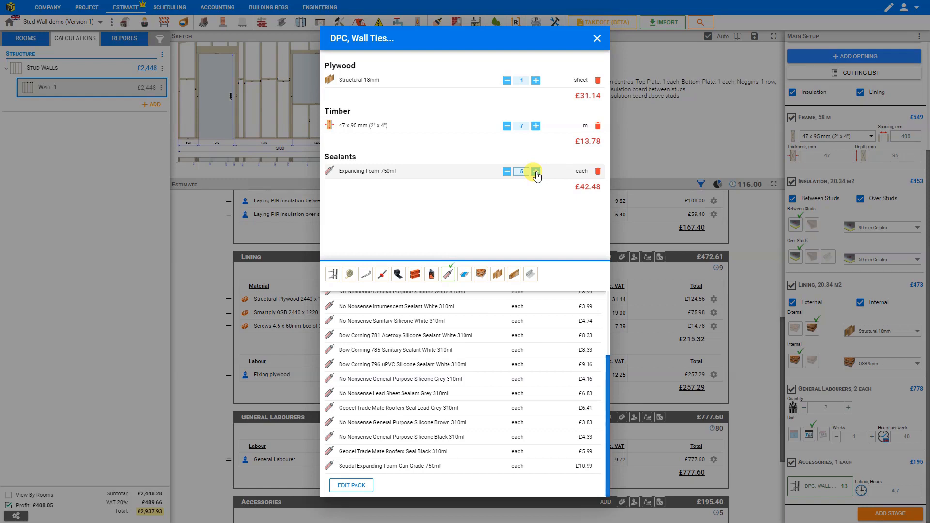
- Add two Wall Starter Kit Stainless Steel 2 x 1.2m to the accessories, then check the Accessories stage in the estimate
left_click(333, 275)
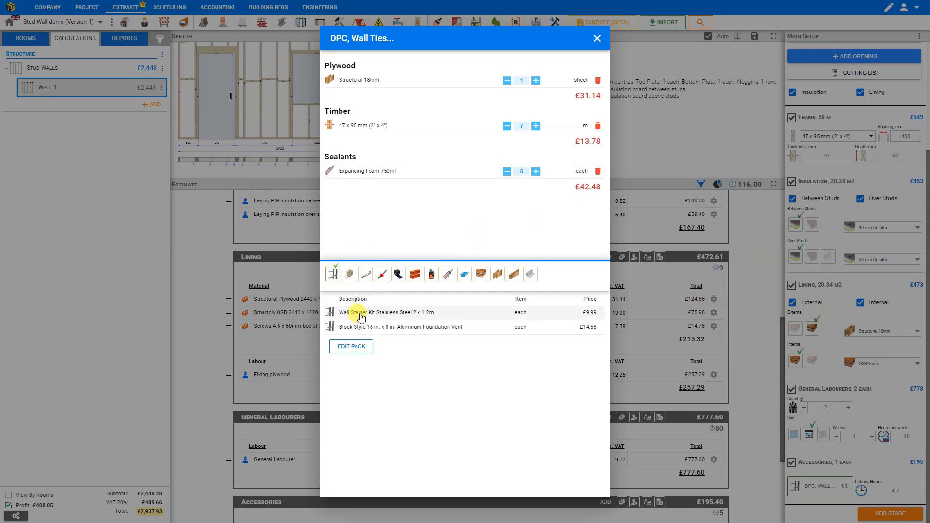
left_click(361, 314)
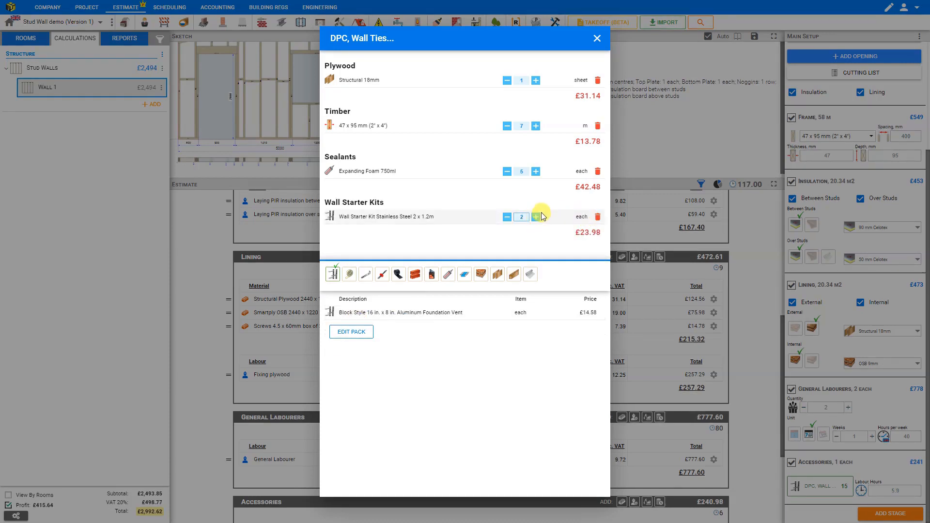
left_click(597, 37)
scroll(619, 252, "down", 3)
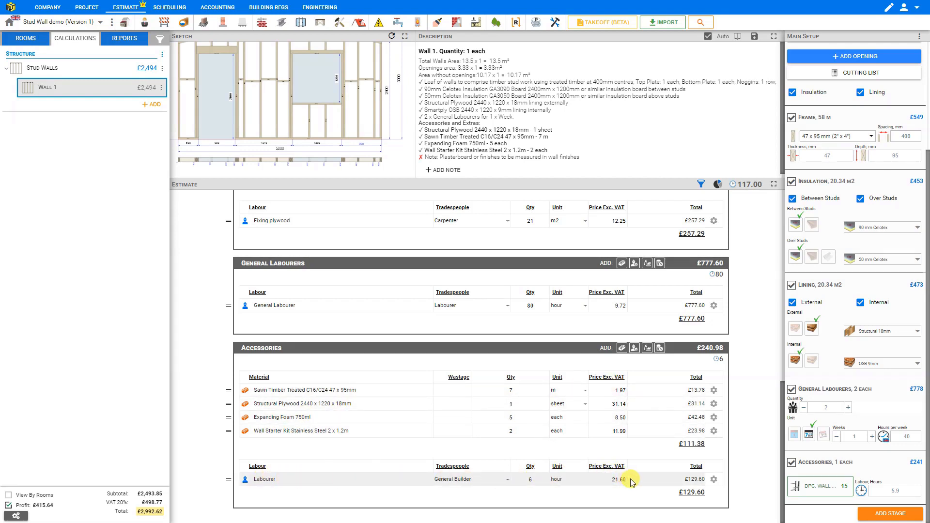
- Set the accessories labour hours to 7.5
left_click(904, 491)
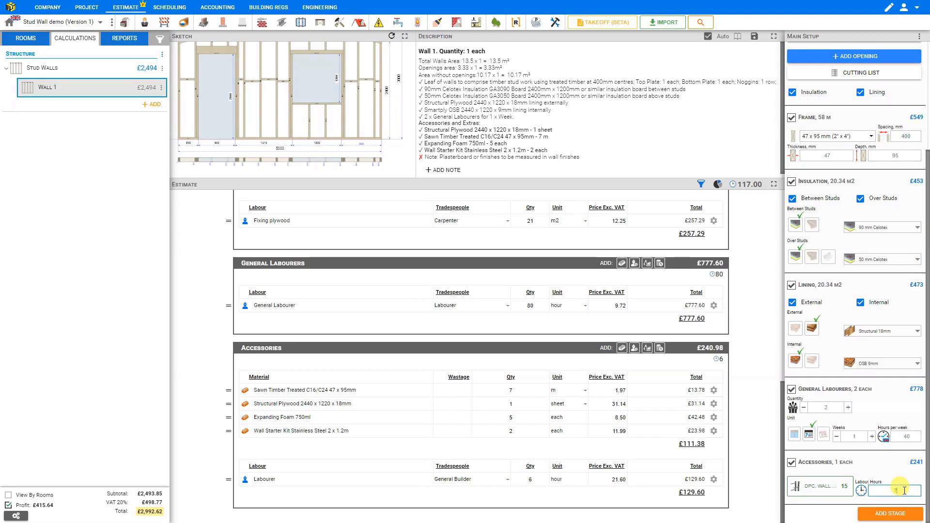
key("Return")
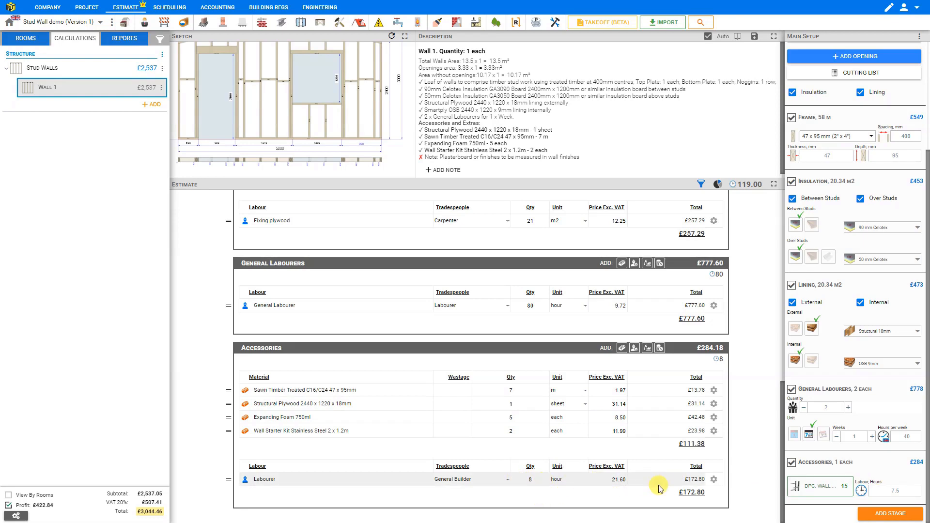
scroll(865, 420, "up", 3)
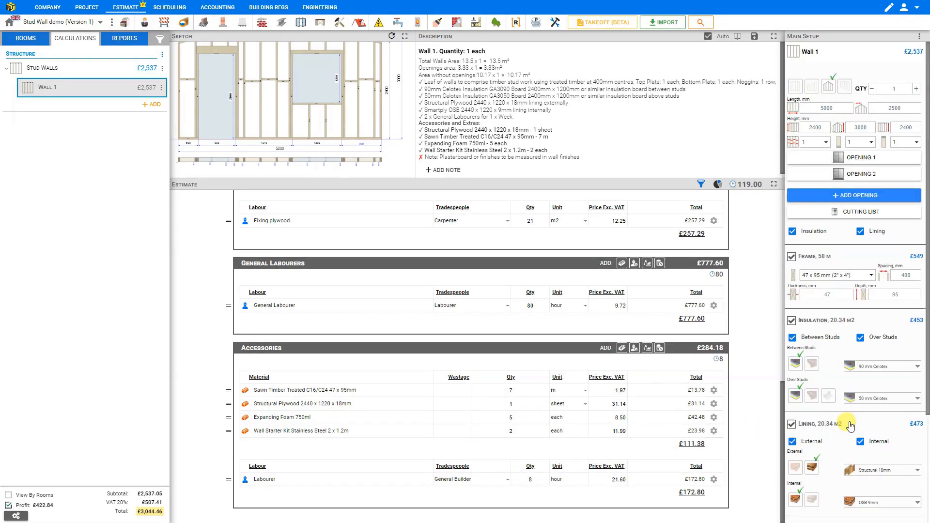
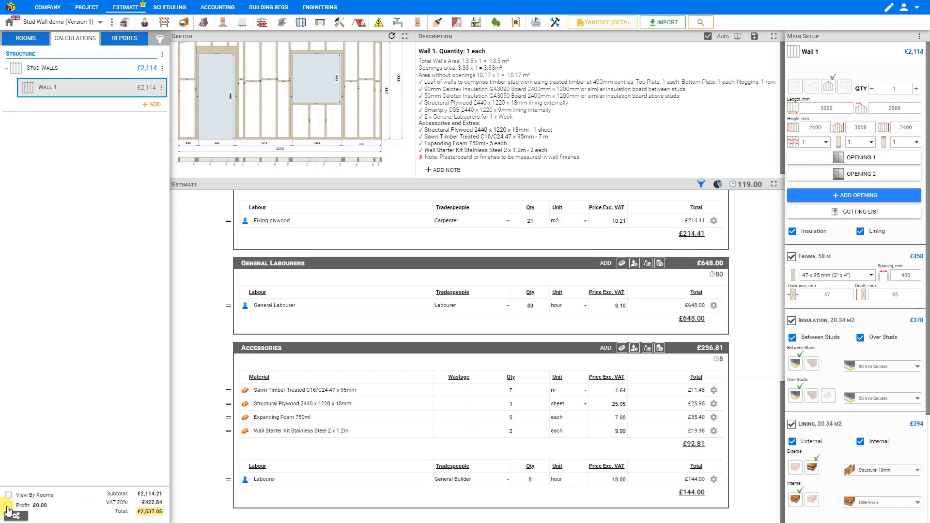
- Exclude profit from the estimate and include it again, then open the project's VAT and profit settings
left_click(8, 506)
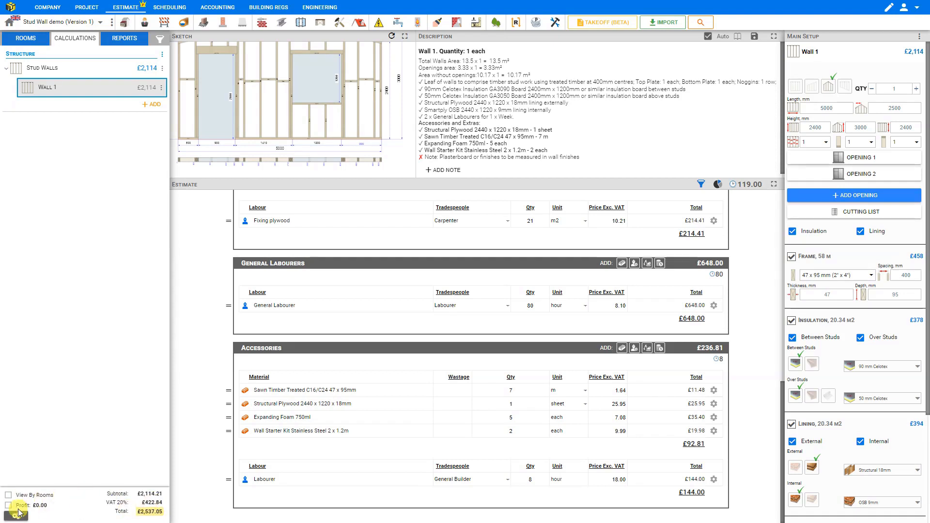
left_click(8, 506)
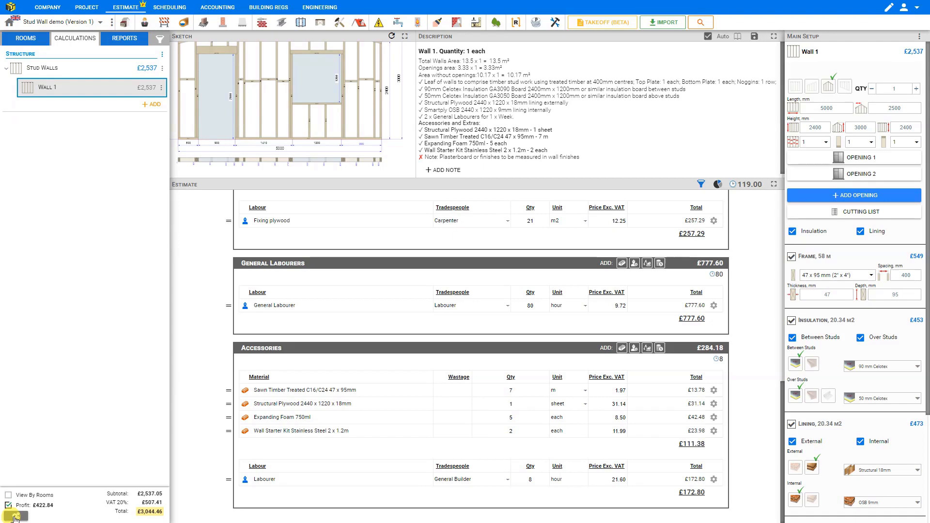
left_click(15, 516)
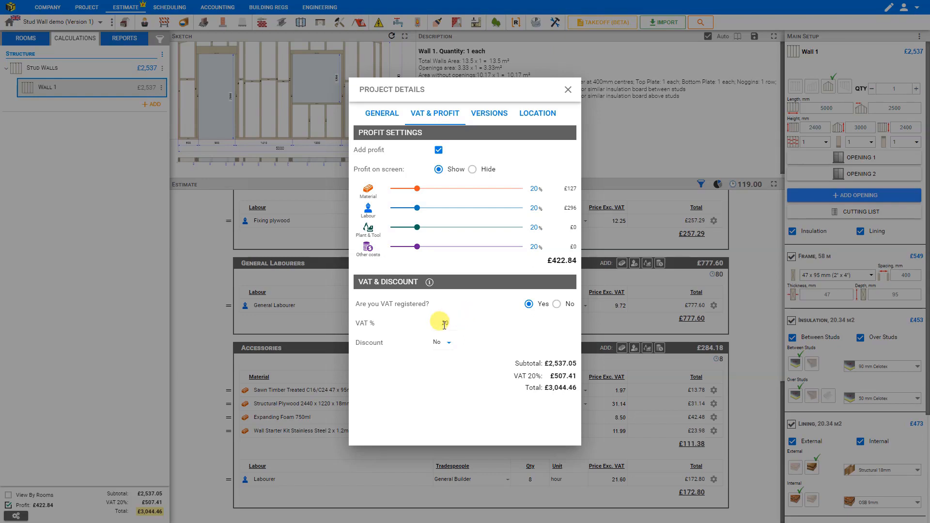
- Try the Percentage and Fixed discount types, return the discount to No, and close the project details
left_click(442, 342)
left_click(443, 343)
left_click(448, 345)
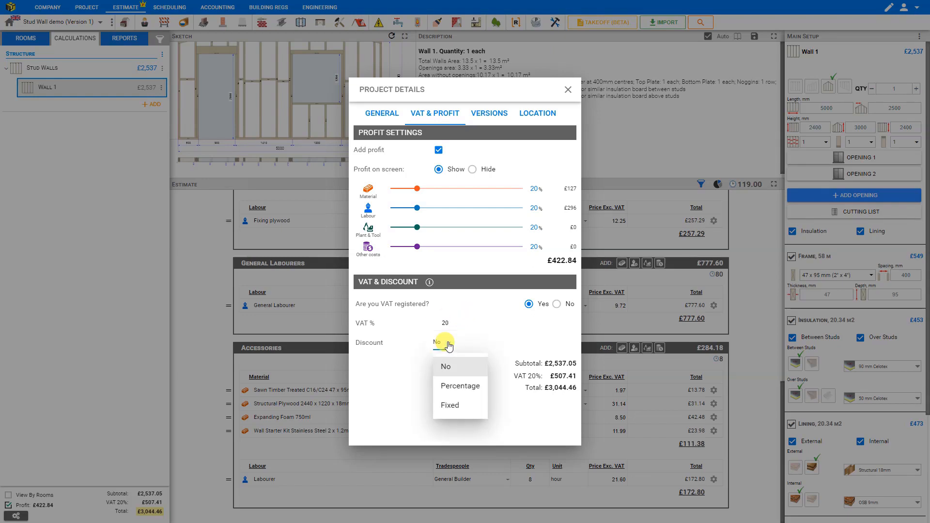
left_click(458, 386)
left_click(460, 343)
left_click(457, 410)
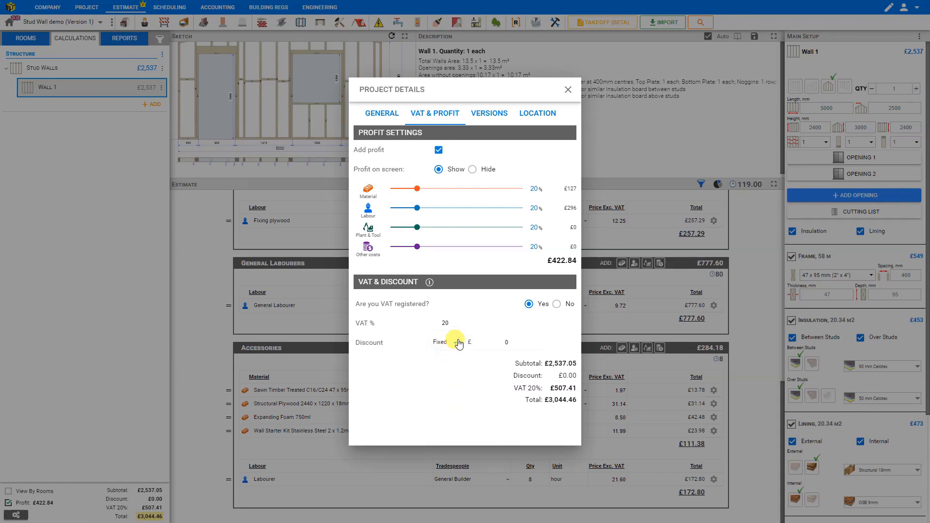
left_click(444, 343)
left_click(449, 368)
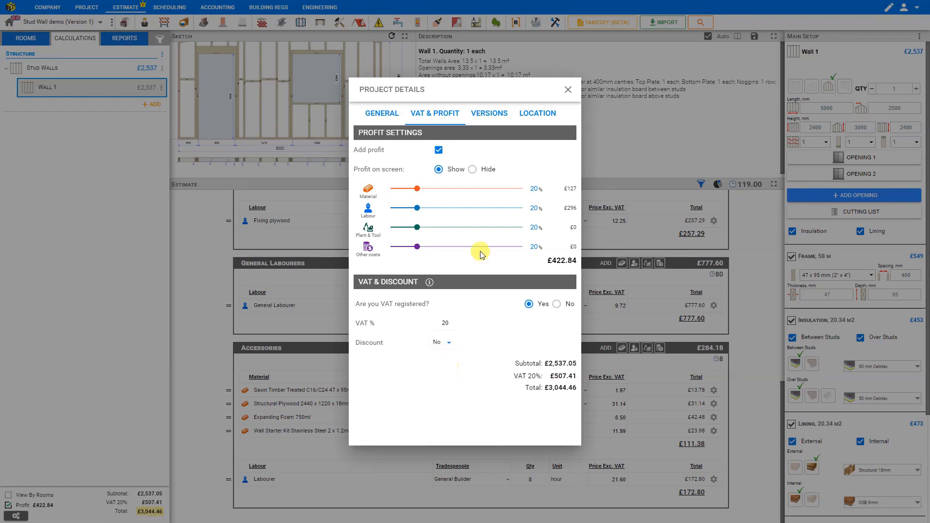
left_click(569, 93)
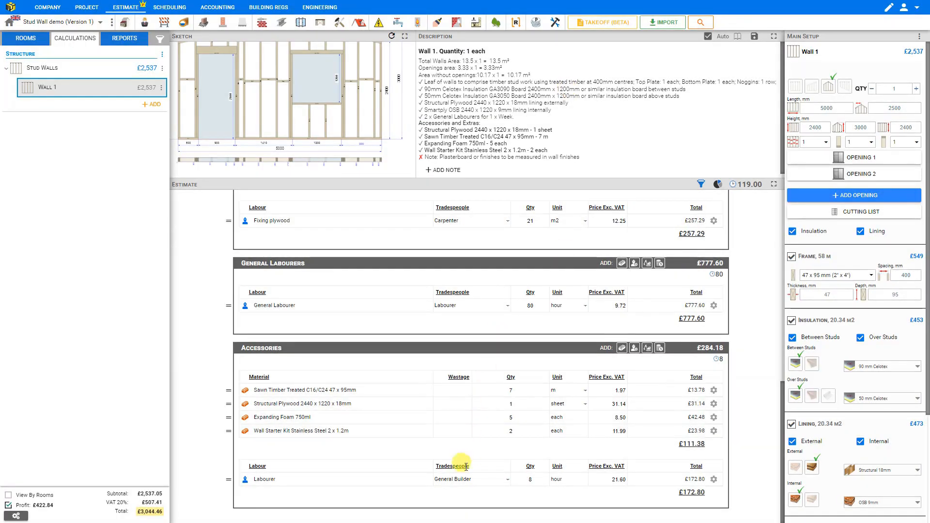
- Review the estimate's stages and show the breakdown of total labour hours and days by tradespeople
scroll(464, 464, "up", 4)
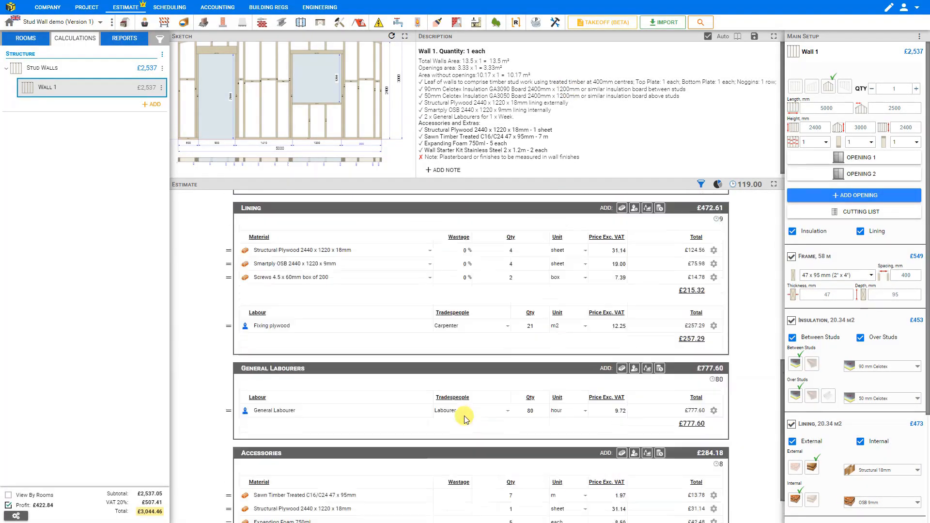
scroll(464, 422, "up", 5)
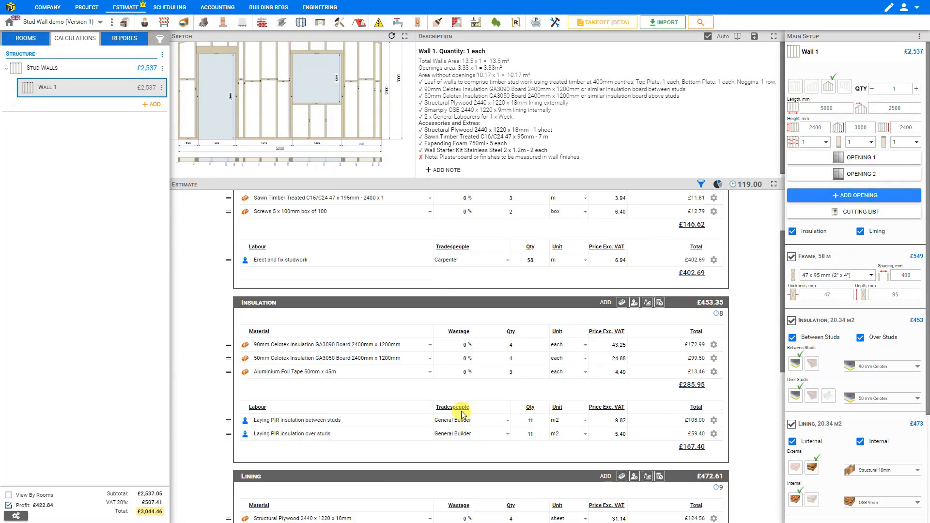
scroll(454, 432, "down", 7)
scroll(453, 425, "down", 1)
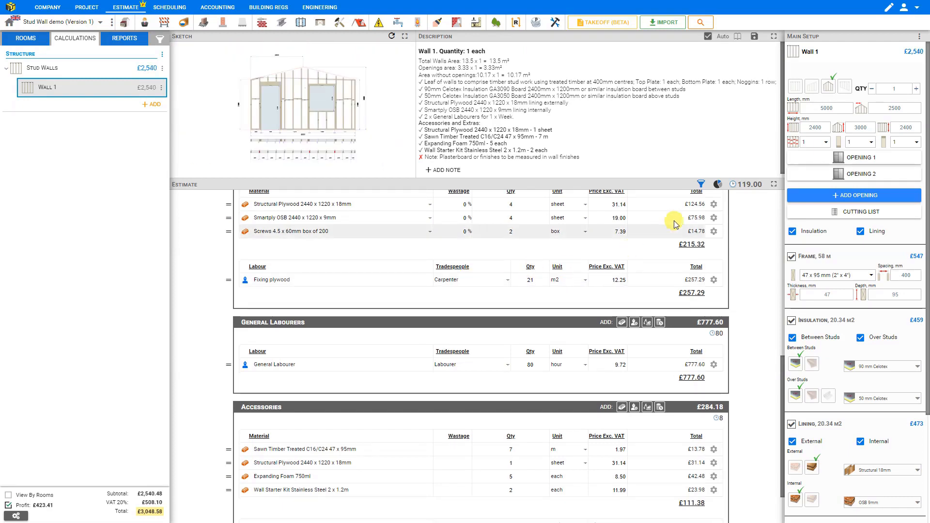
left_click(751, 190)
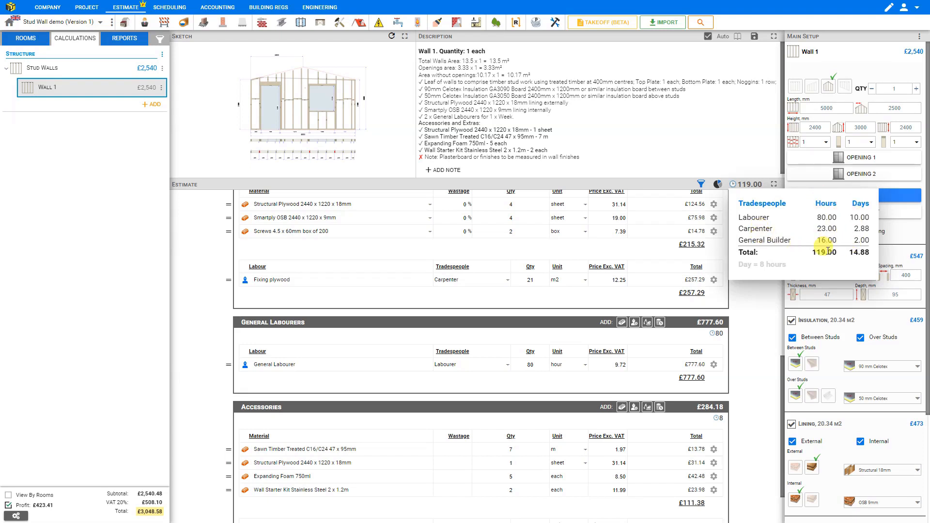
- Try Labourer as the tradesperson for fixing plywood, then reset that labour line
left_click(756, 187)
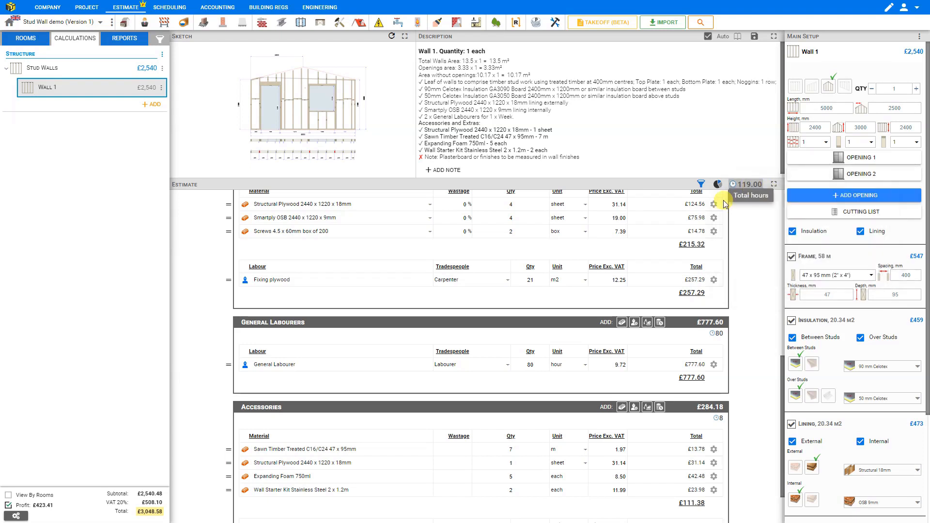
left_click(507, 283)
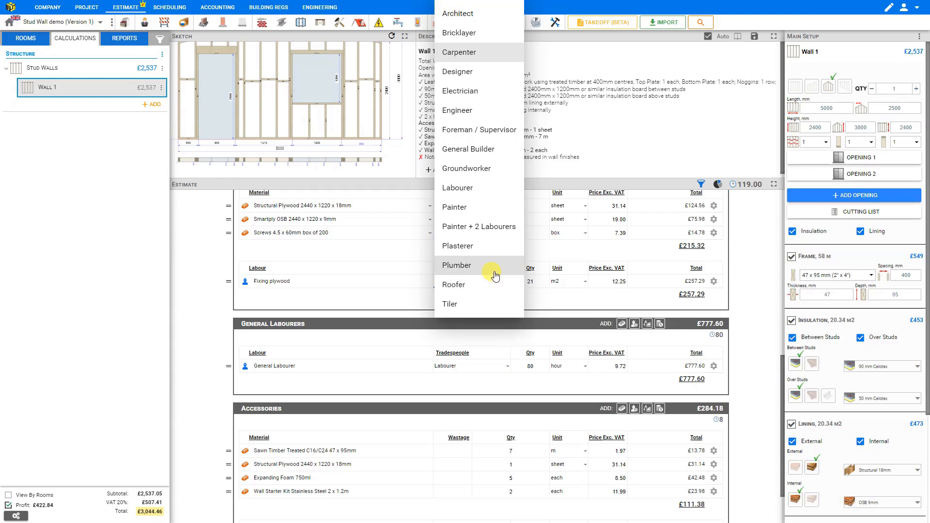
left_click(483, 189)
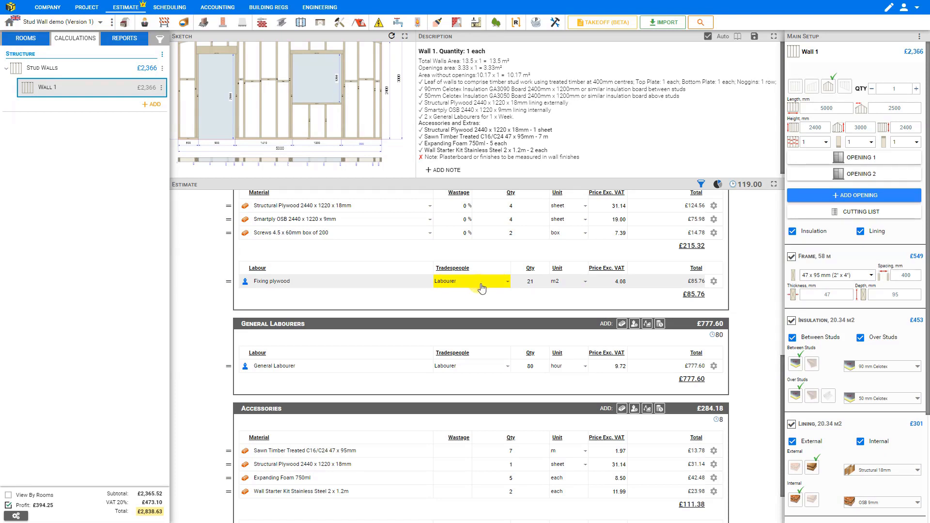
left_click(714, 282)
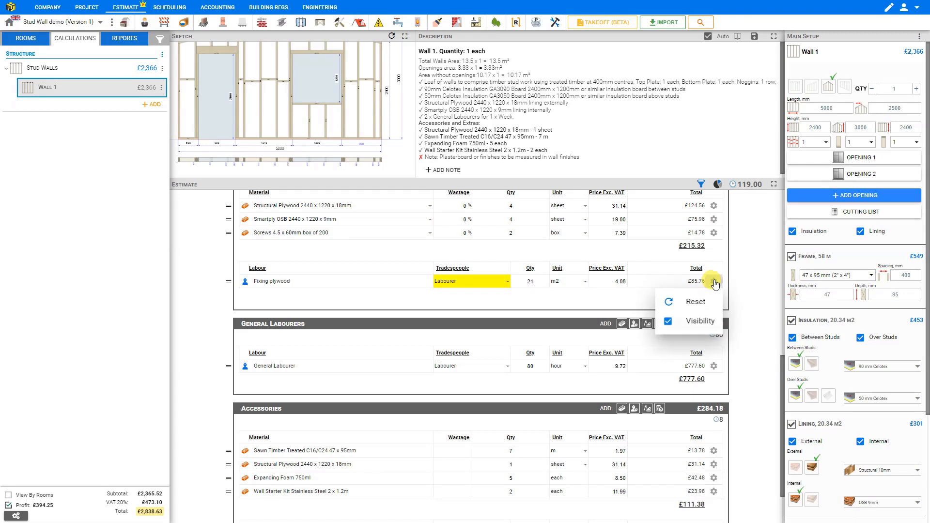
left_click(695, 303)
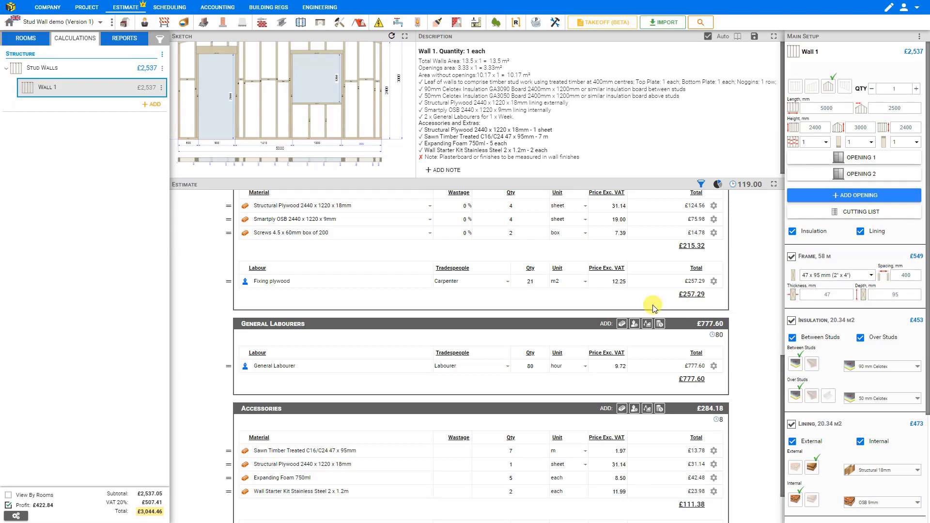
- Filter material costs out of the estimate to view the remaining costs, then include them again
scroll(652, 308, "up", 2)
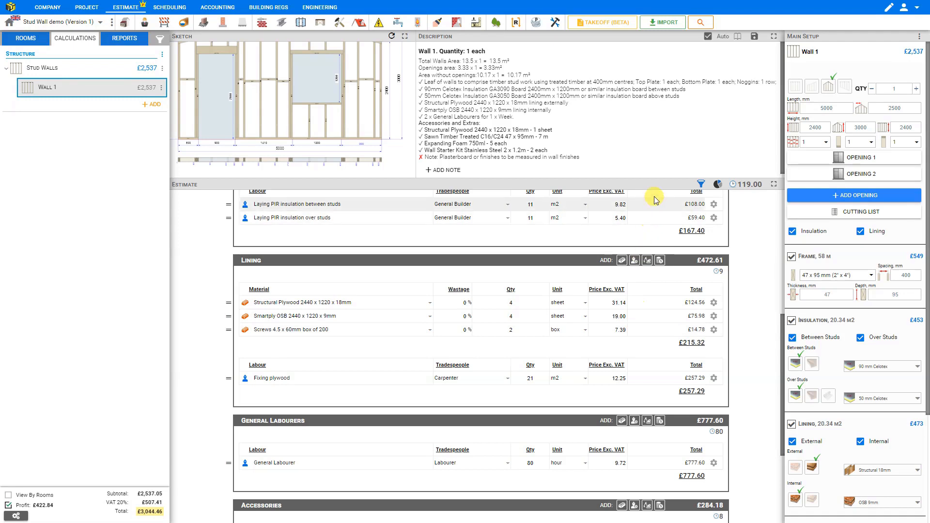
left_click(701, 185)
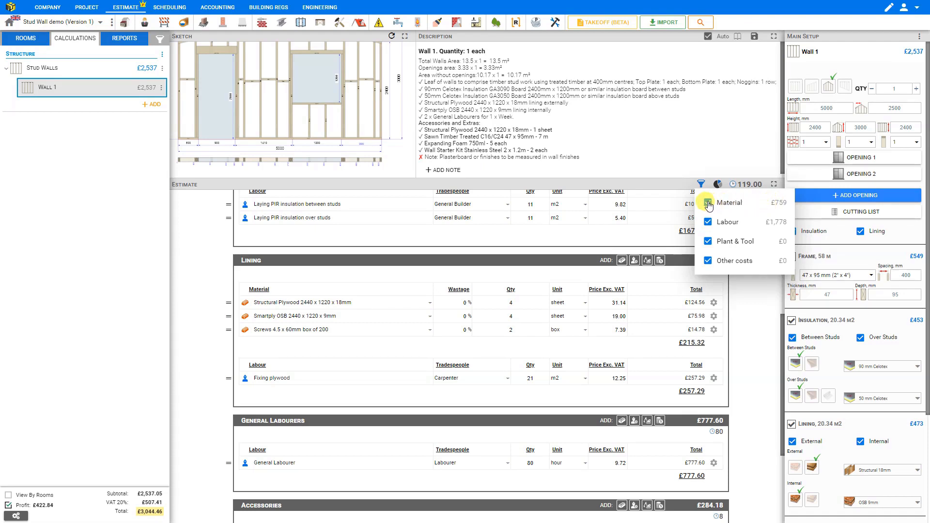
left_click(708, 203)
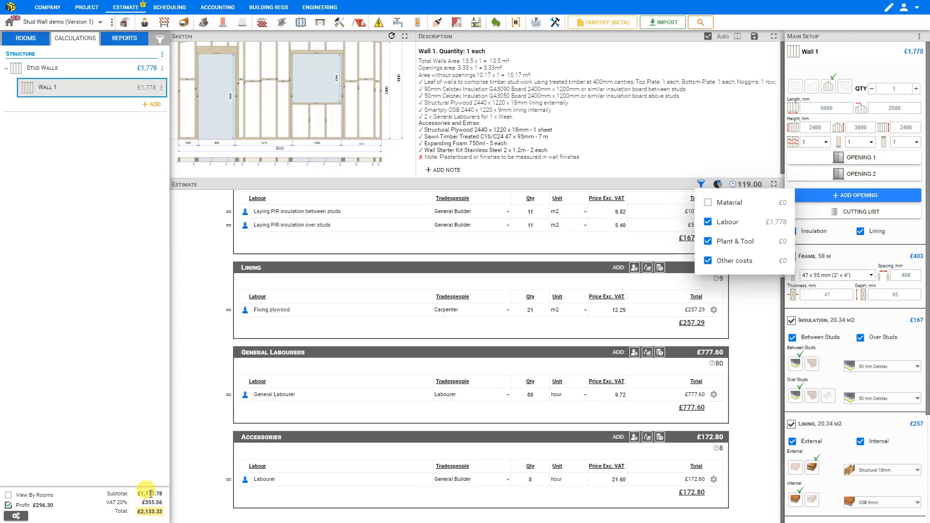
left_click(708, 203)
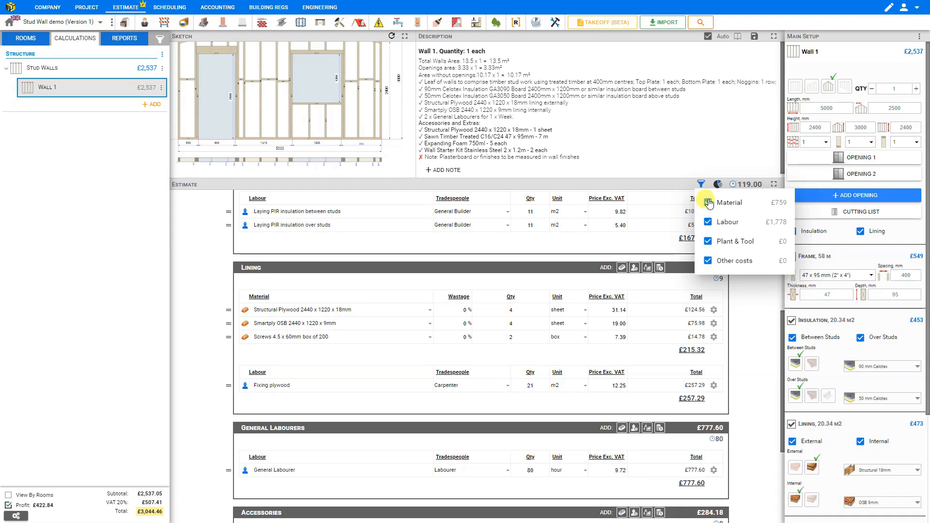
left_click(748, 319)
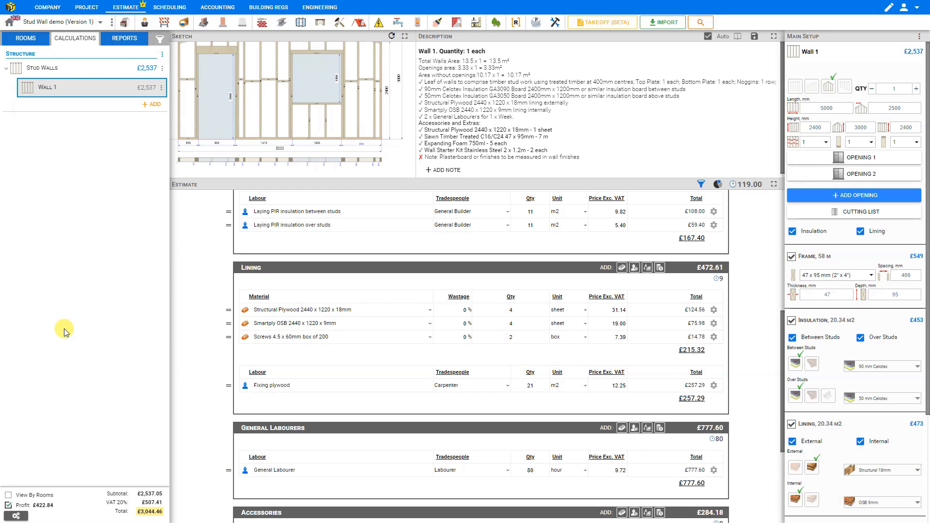
- Try switching off material quantity rounding for the current project, then restore the rounding
left_click(160, 44)
left_click(275, 88)
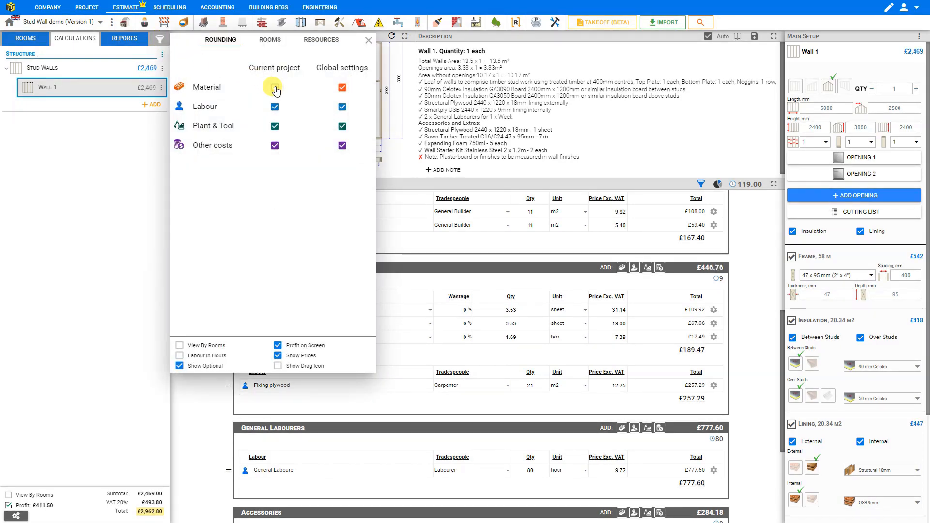
left_click(275, 88)
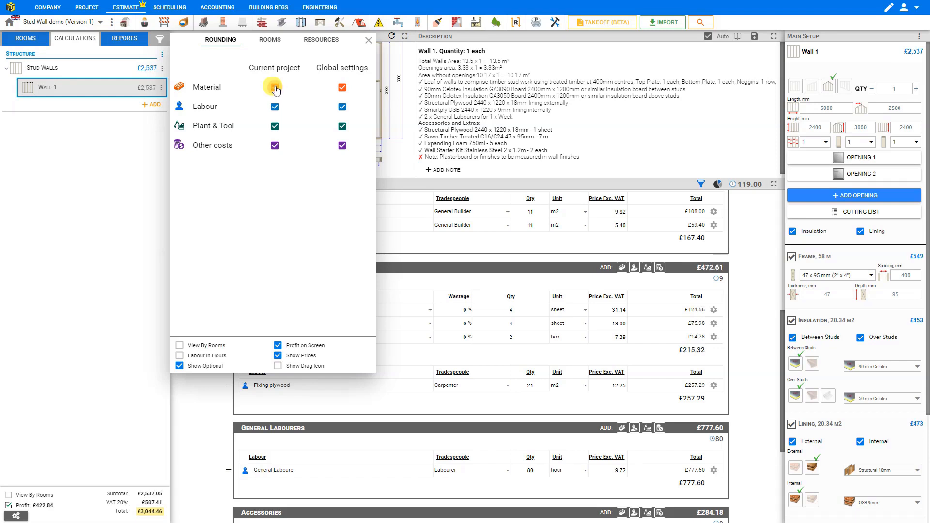
left_click(159, 40)
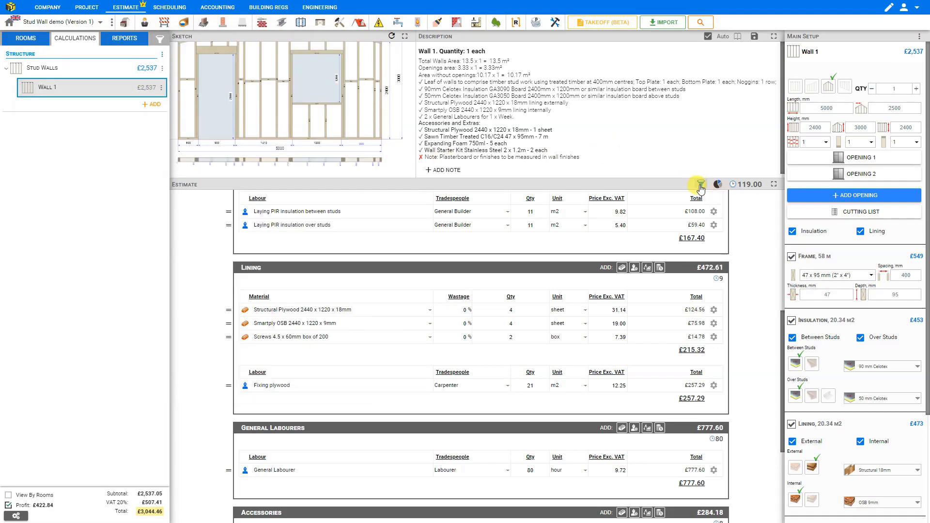
- Try displaying all labour in hours, then return the labour lines to their original units
left_click(160, 40)
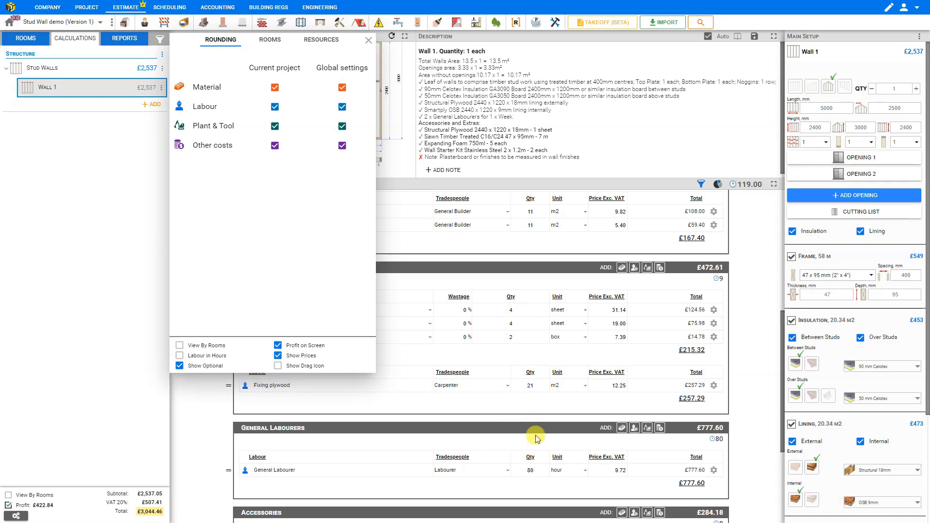
scroll(556, 402, "up", 5)
scroll(575, 416, "down", 2)
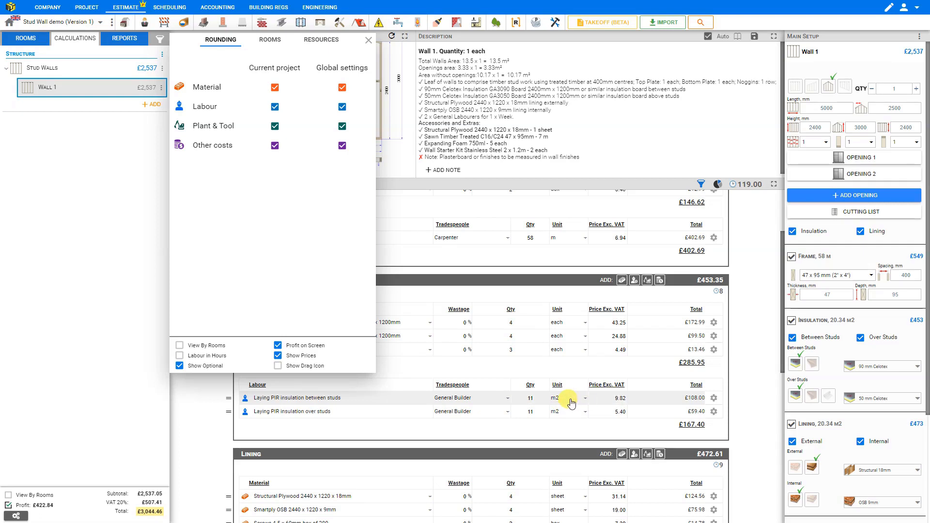
left_click(180, 360)
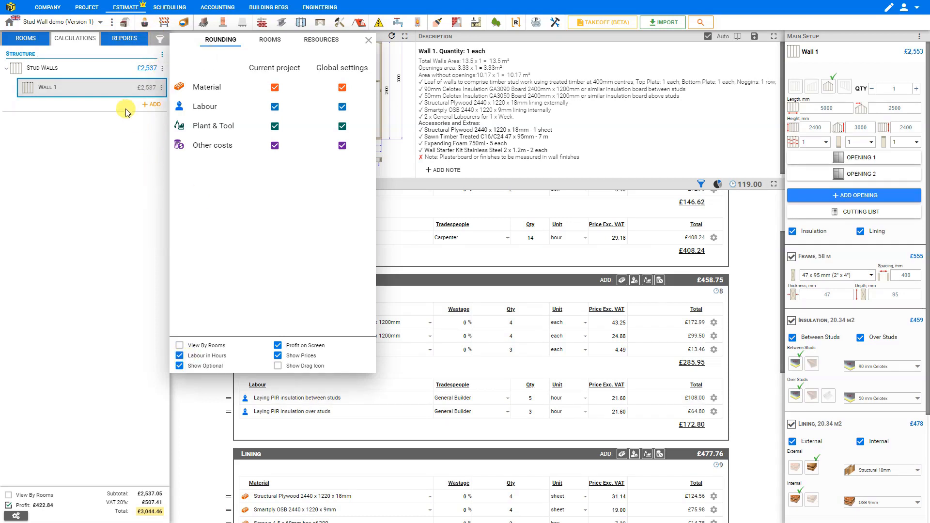
left_click(179, 357)
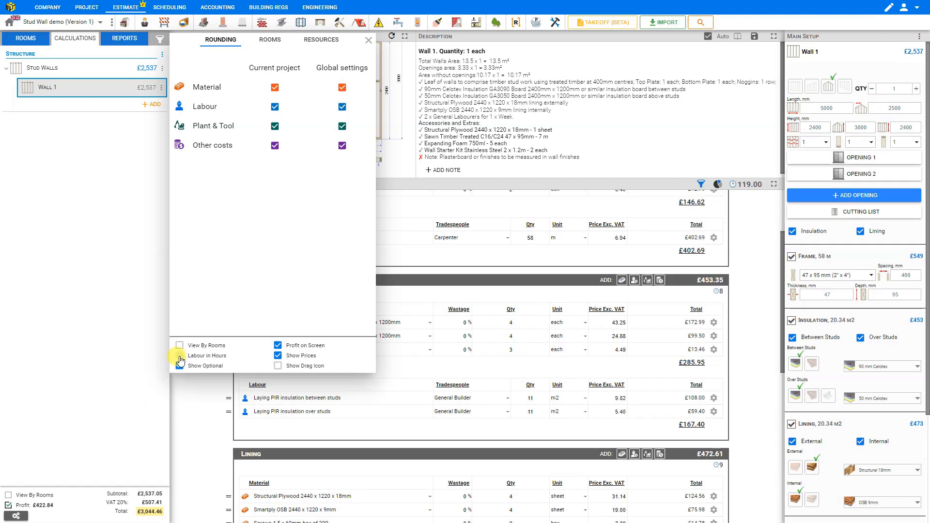
left_click(160, 44)
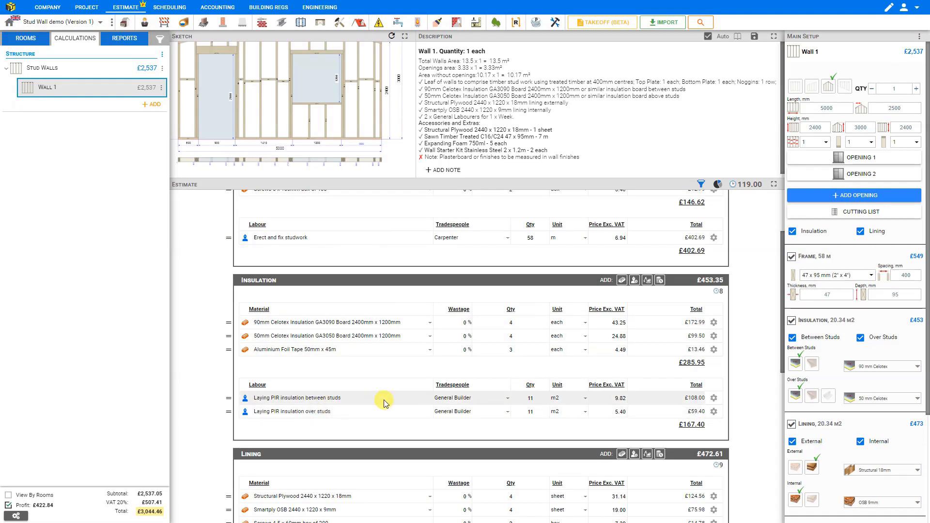
- Set the unit to hour for laying PIR insulation both between studs and over studs
left_click(584, 402)
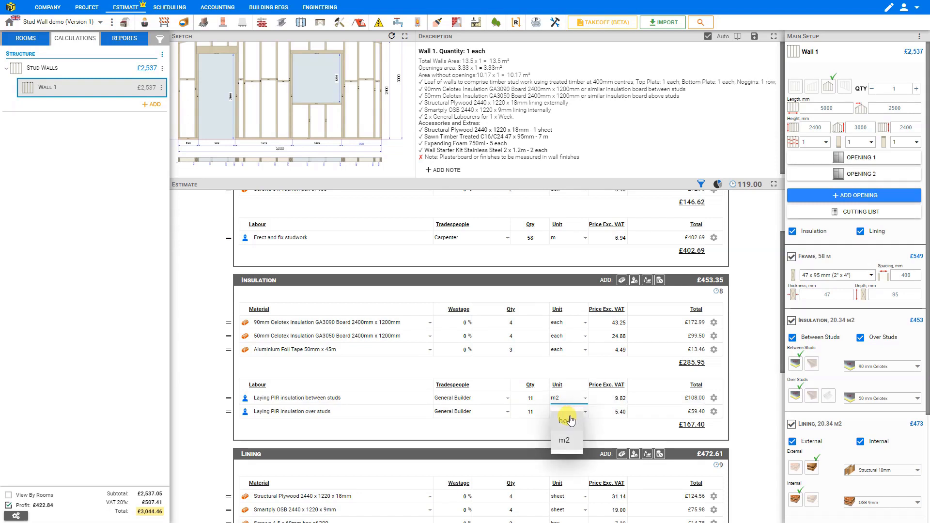
left_click(567, 421)
left_click(580, 421)
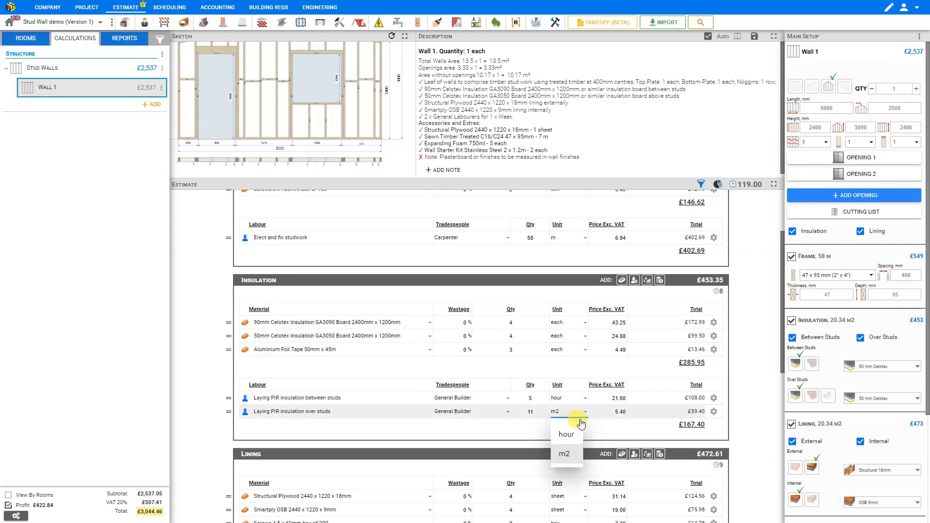
left_click(568, 434)
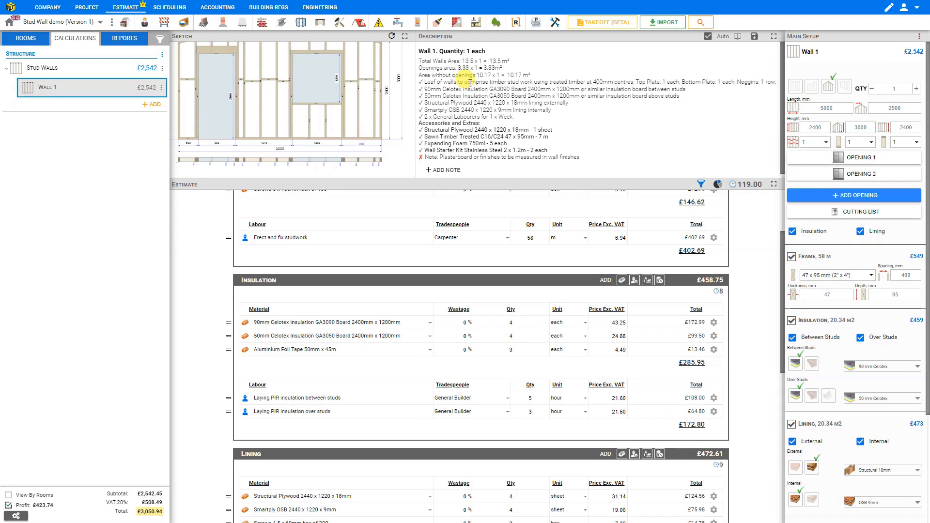
- Review the cutting list for Wall 1 through its stud list and timber cutting layouts, then close it
left_click(846, 212)
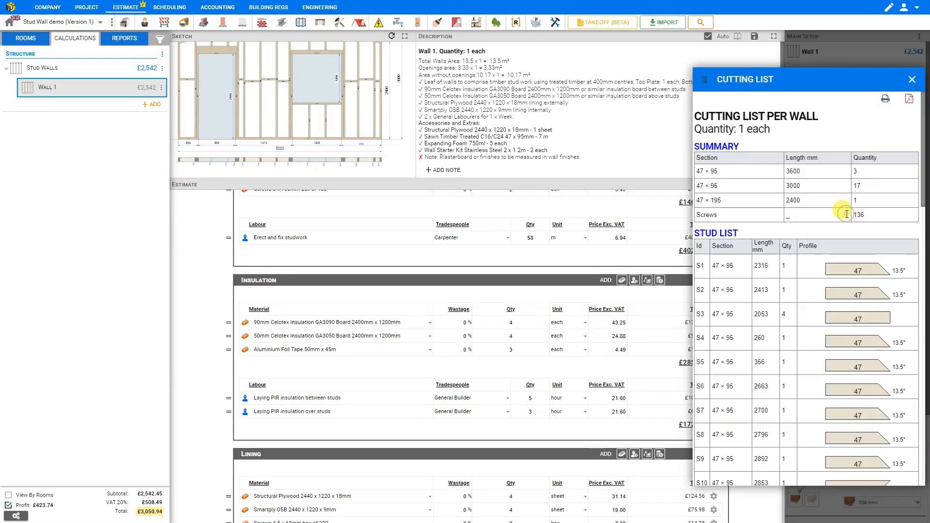
scroll(800, 334, "down", 15)
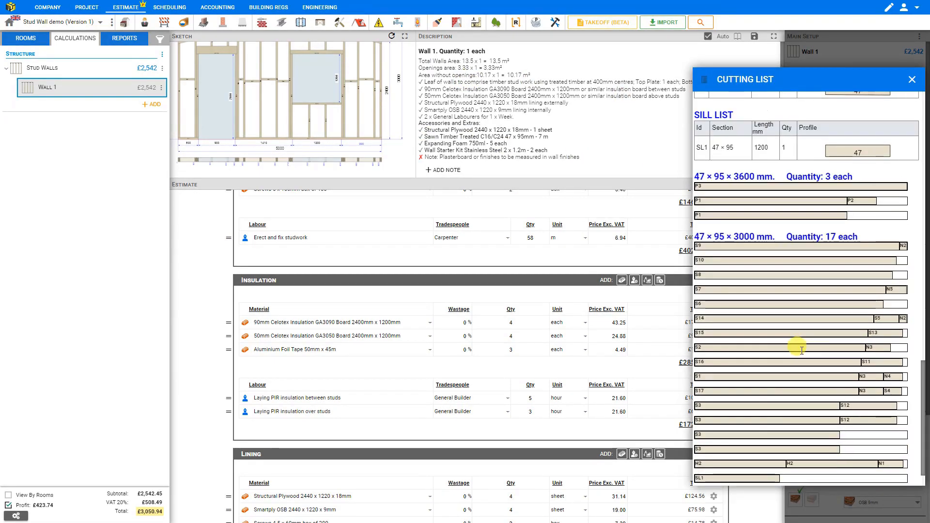
scroll(801, 350, "down", 2)
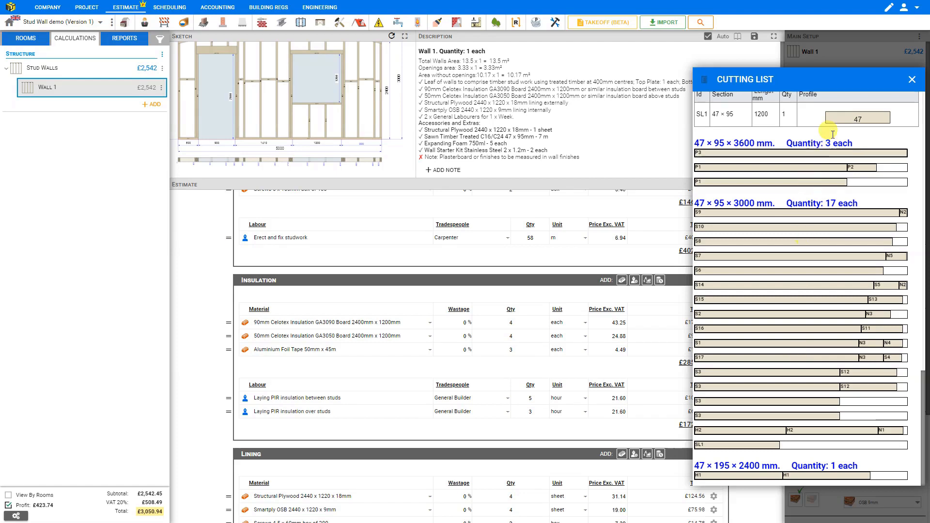
left_click(911, 80)
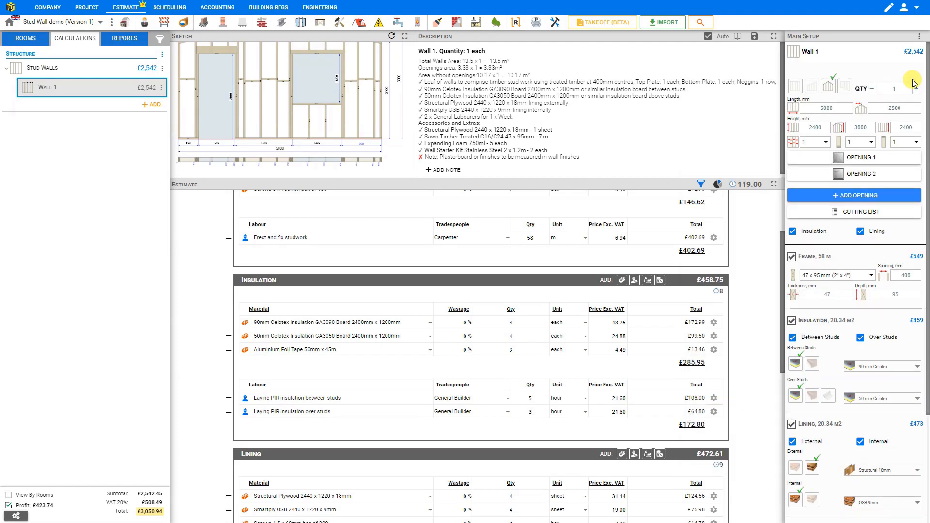
- Duplicate Wall 1, rename the copy Wall 2, and try the rectangular wall shape on it
left_click(163, 91)
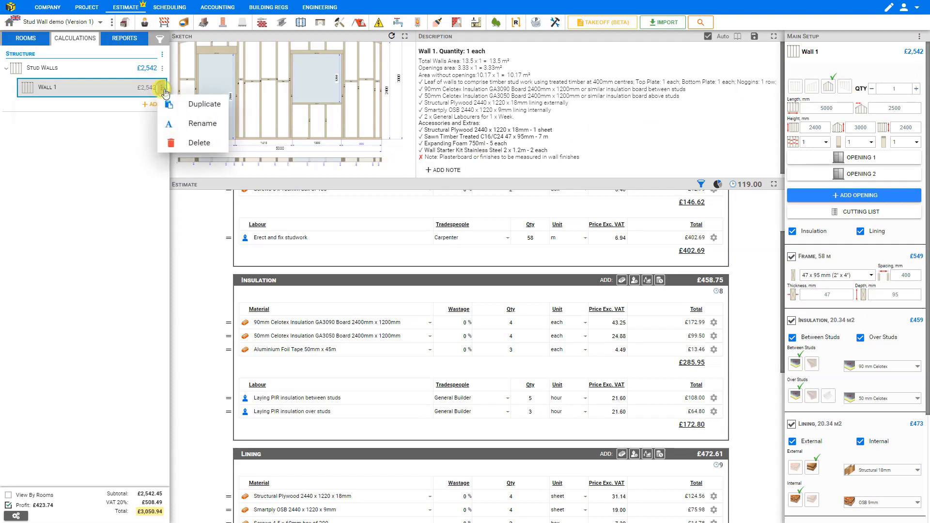
left_click(207, 106)
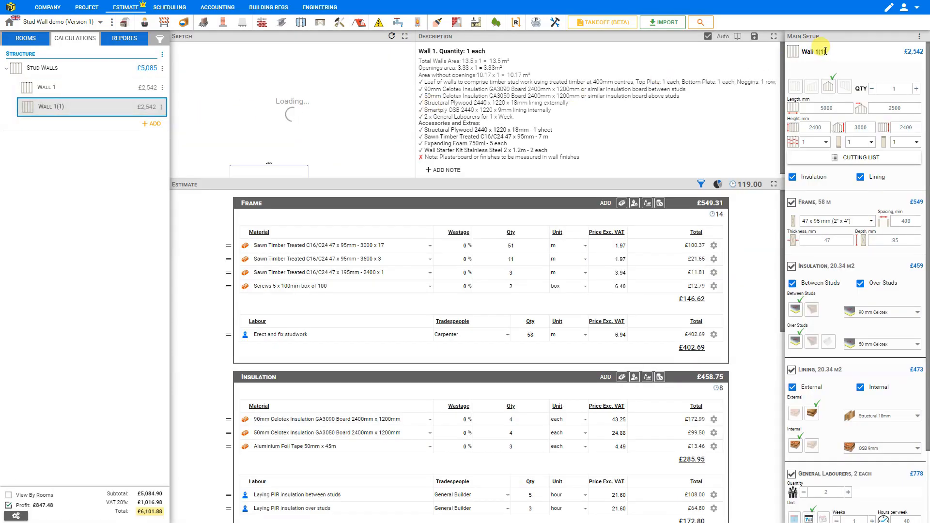
left_click_drag(817, 54, 835, 53)
key("BackSpace")
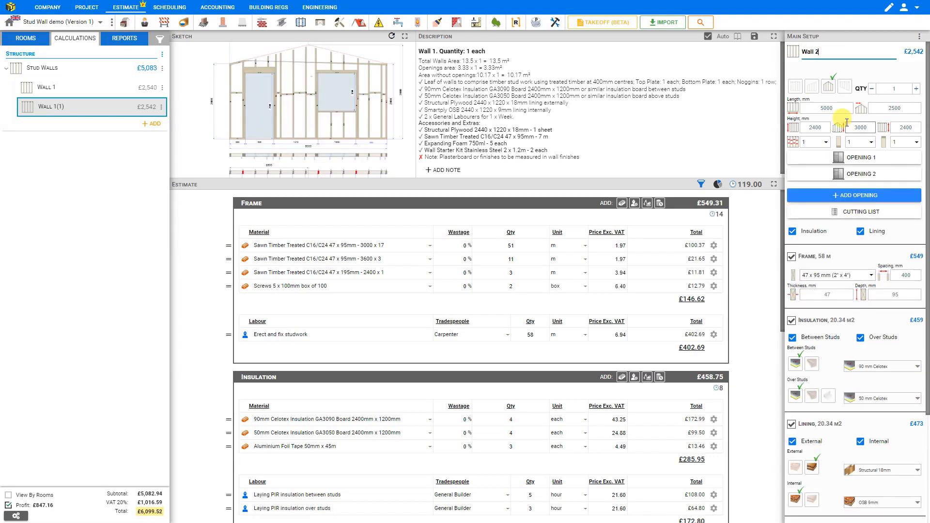
left_click(797, 87)
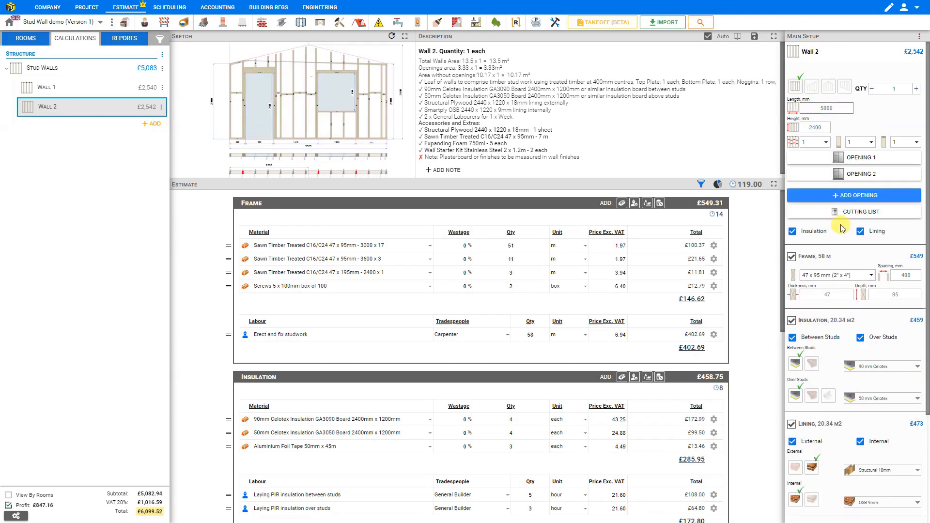
scroll(853, 305, "down", 1)
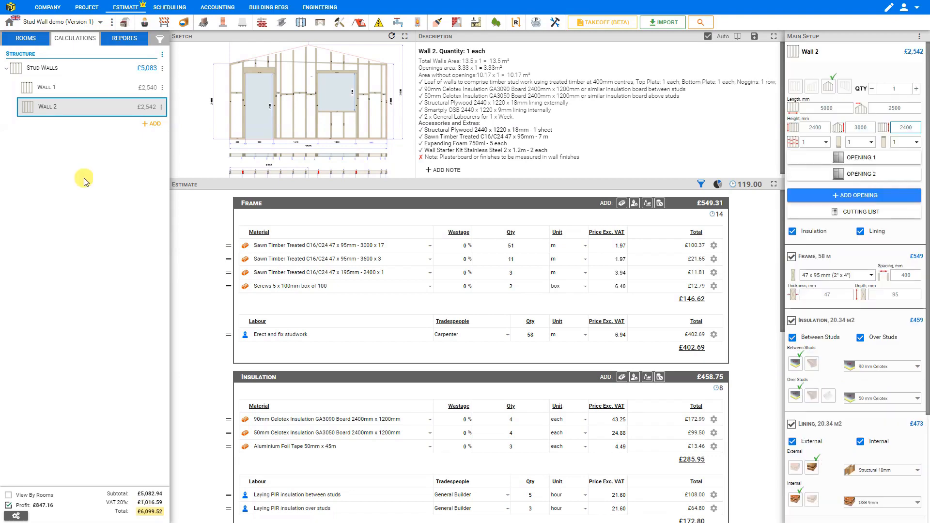
- Delete Wall 2 from the stud walls and confirm the deletion
left_click(162, 108)
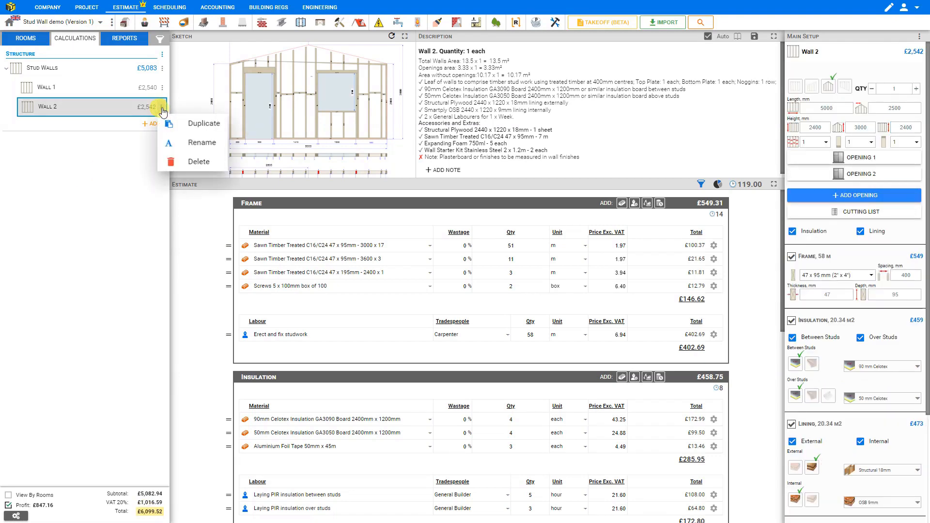
left_click(202, 165)
left_click(513, 294)
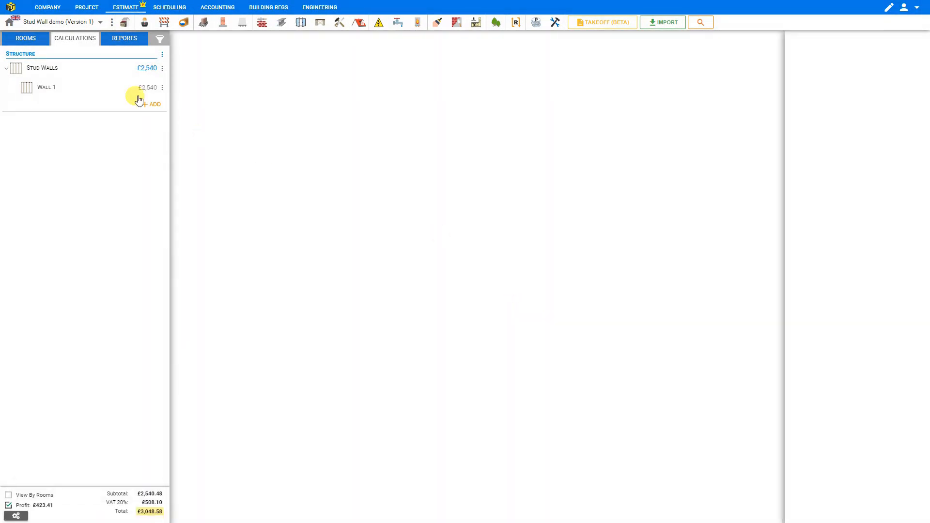
- Open the Quote report and add Detailed prices, keeping the Total, Subtotal and Stages prices shown
left_click(129, 40)
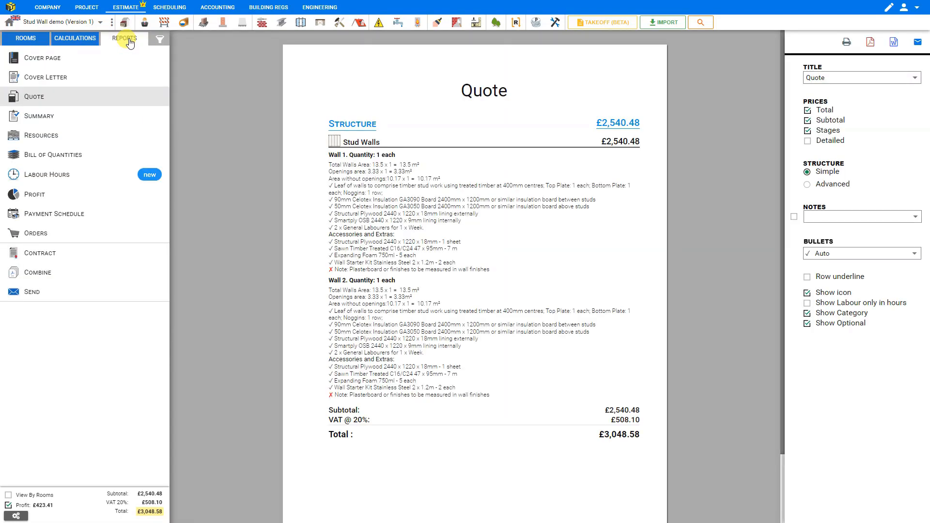
left_click(807, 111)
left_click(808, 111)
left_click(808, 121)
left_click(807, 131)
left_click(808, 141)
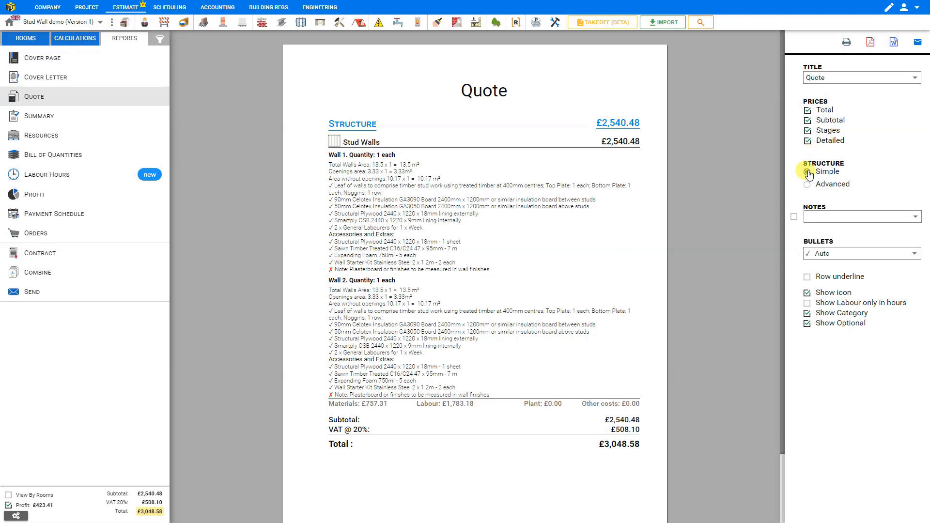
- Switch the quote structure to Advanced and try its Description, Materials and Labour sections off and on, keeping all of them shown
left_click(807, 185)
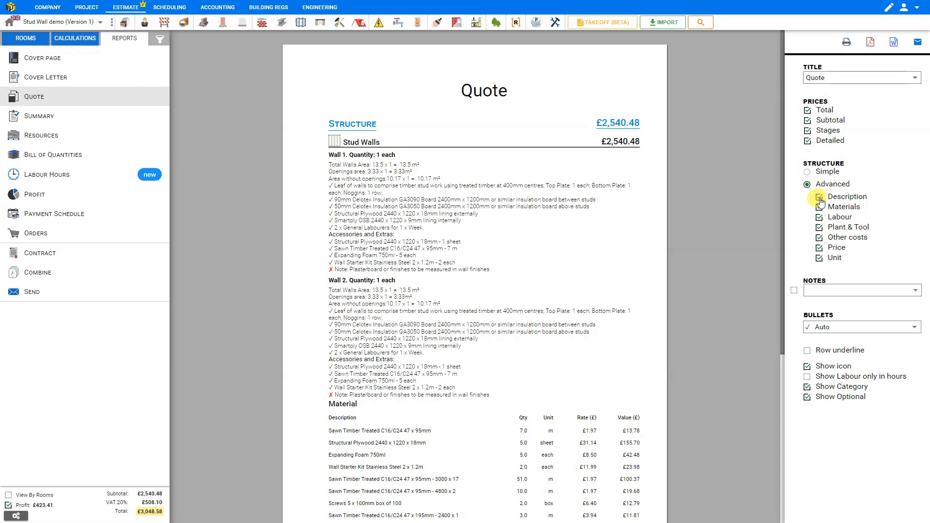
left_click(820, 198)
left_click(819, 199)
left_click(819, 209)
left_click(819, 208)
left_click(819, 209)
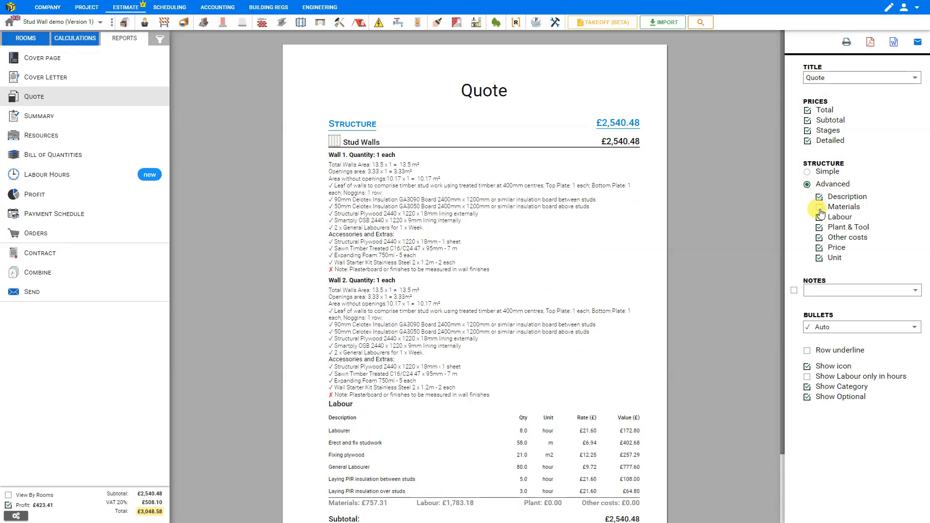
left_click(820, 208)
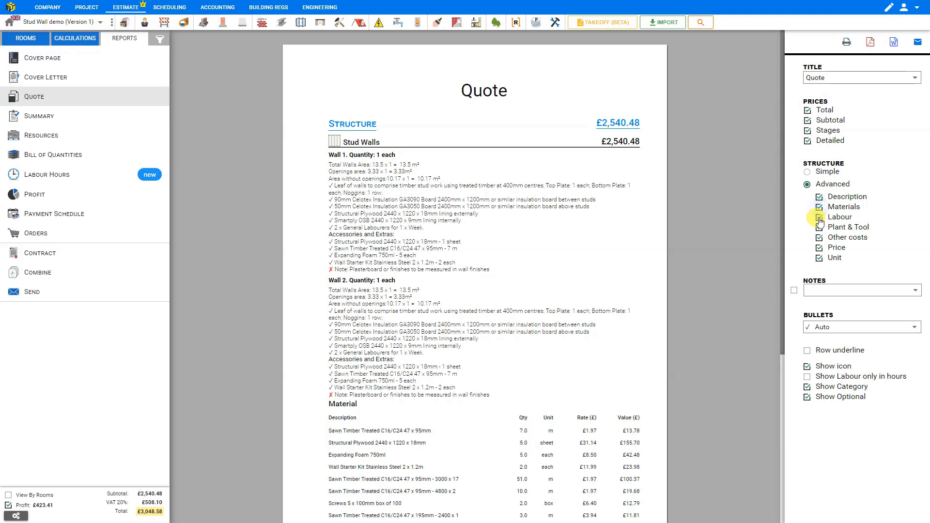
left_click(819, 220)
scroll(751, 253, "down", 5)
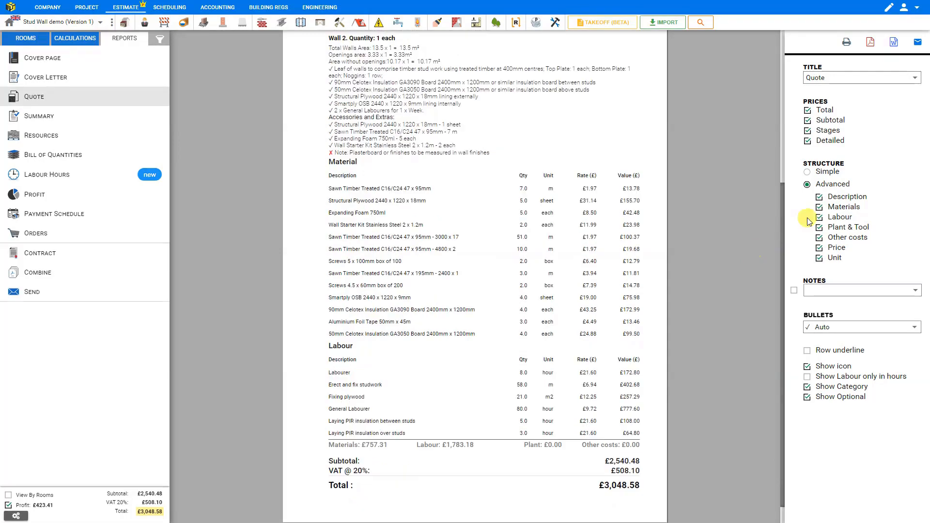
- Try hiding the Price and Unit columns in the quote's resource tables, restoring each one
left_click(819, 249)
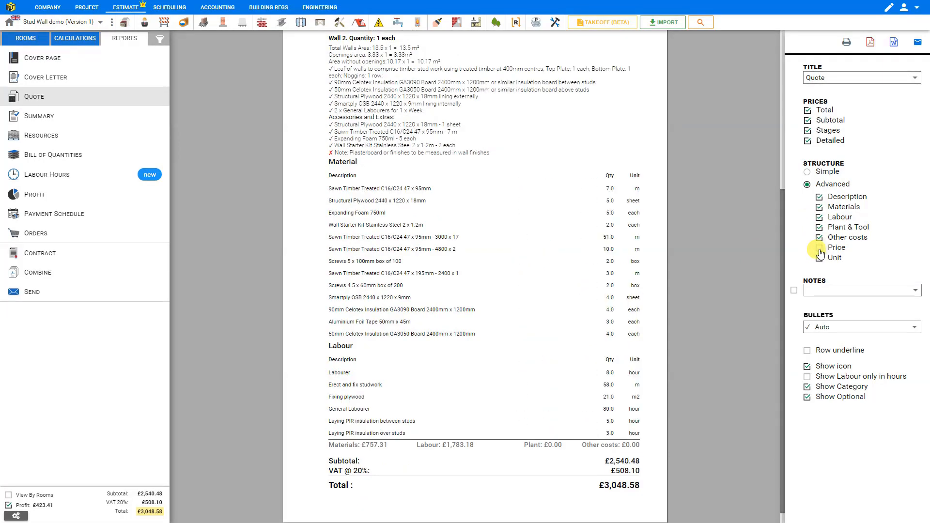
left_click(819, 249)
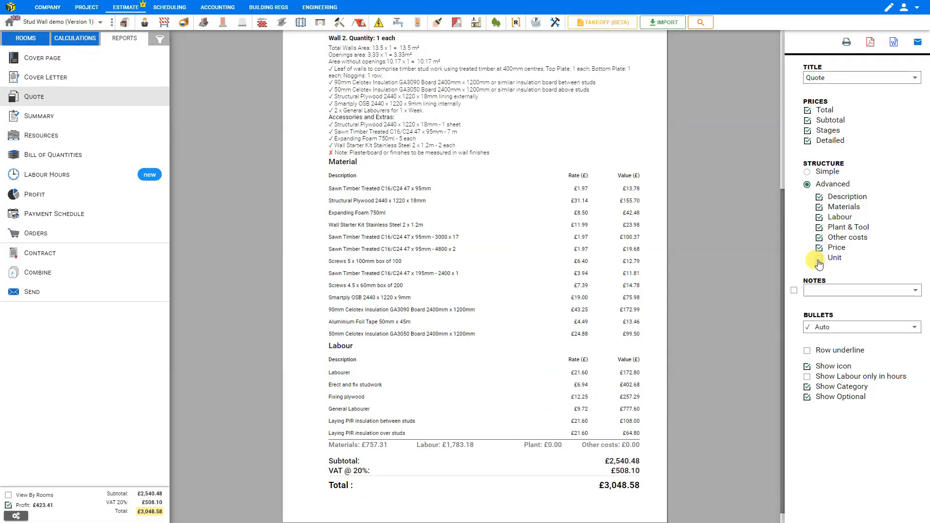
left_click(818, 260)
- Enable notes on the quote and, using the MY NEW NOTES template, delete the sentence about upgrading the existing central heating boiler
left_click(794, 291)
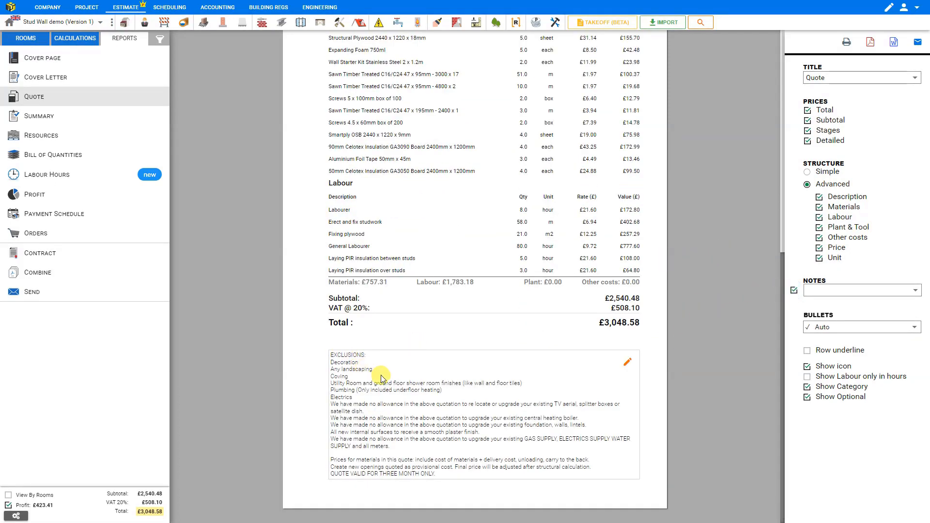
left_click(627, 364)
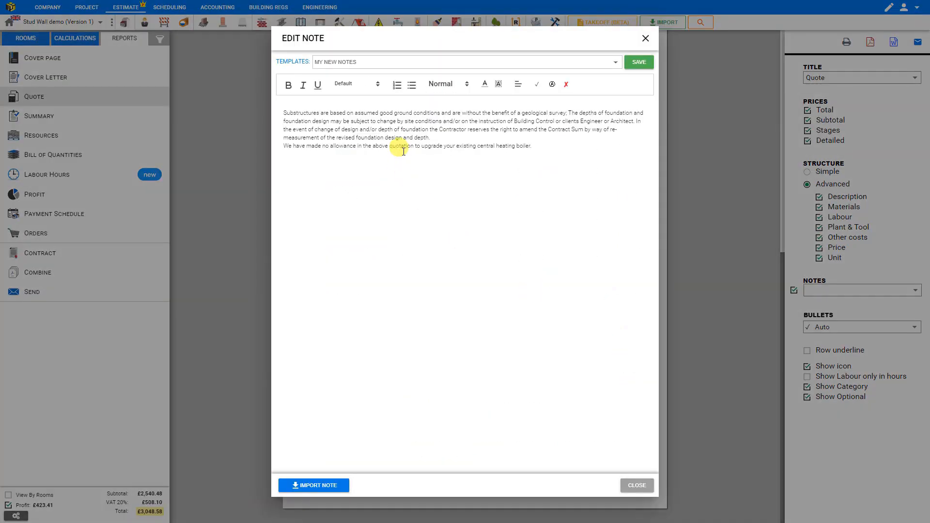
triple_click(490, 144)
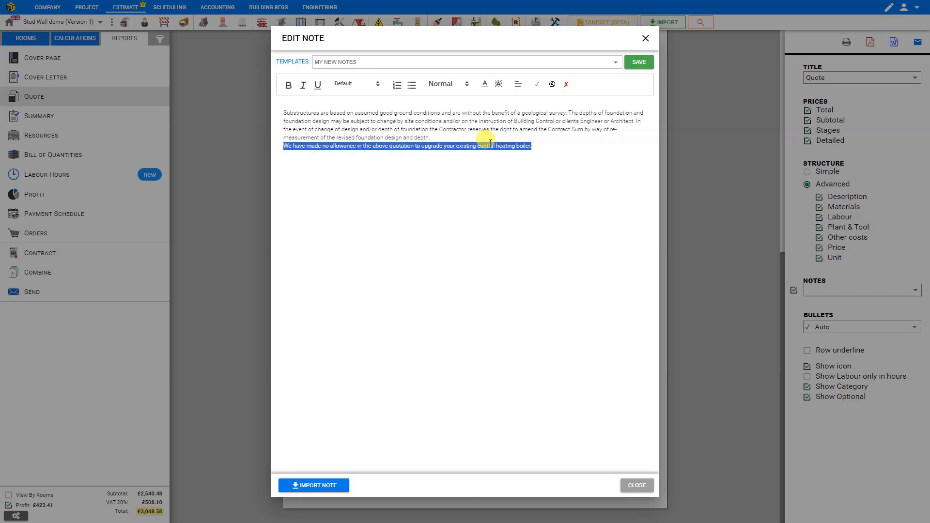
key("Delete")
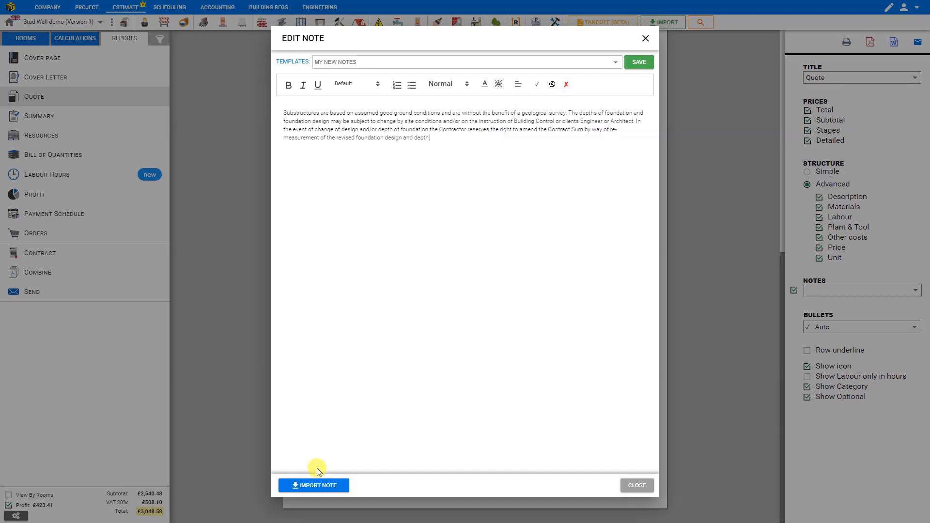
- Browse the note template categories, import "QUOTE VALID FOR THREE MONTH ONLY." from General, and close the note editor
left_click(319, 490)
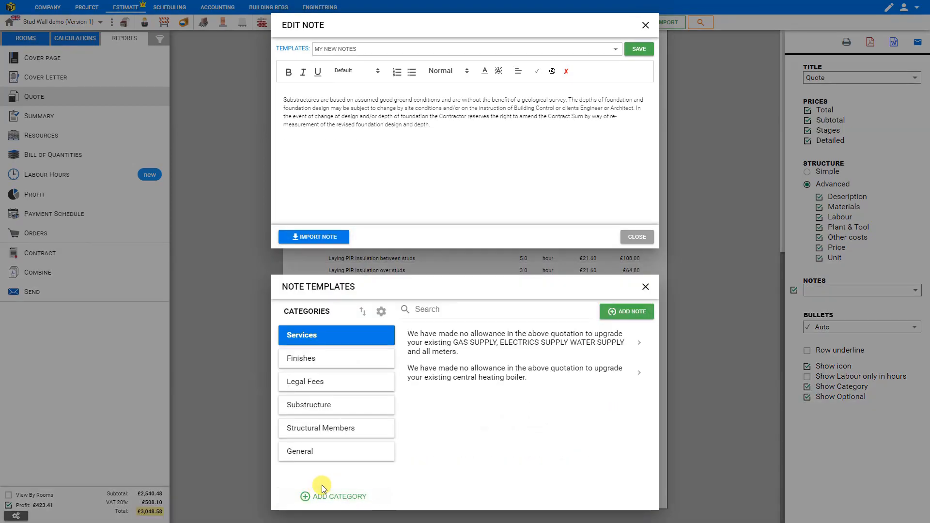
left_click(322, 359)
left_click(333, 387)
left_click(333, 406)
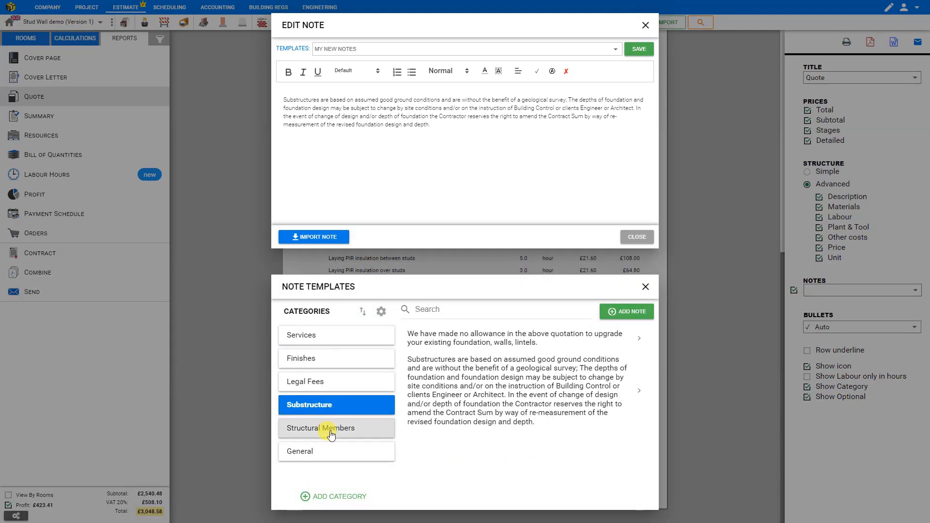
left_click(331, 434)
left_click(331, 451)
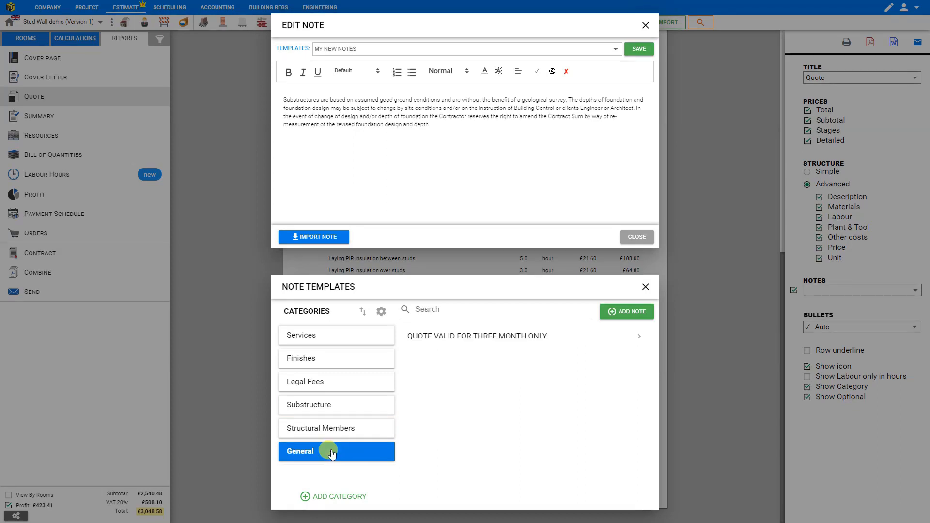
left_click(491, 338)
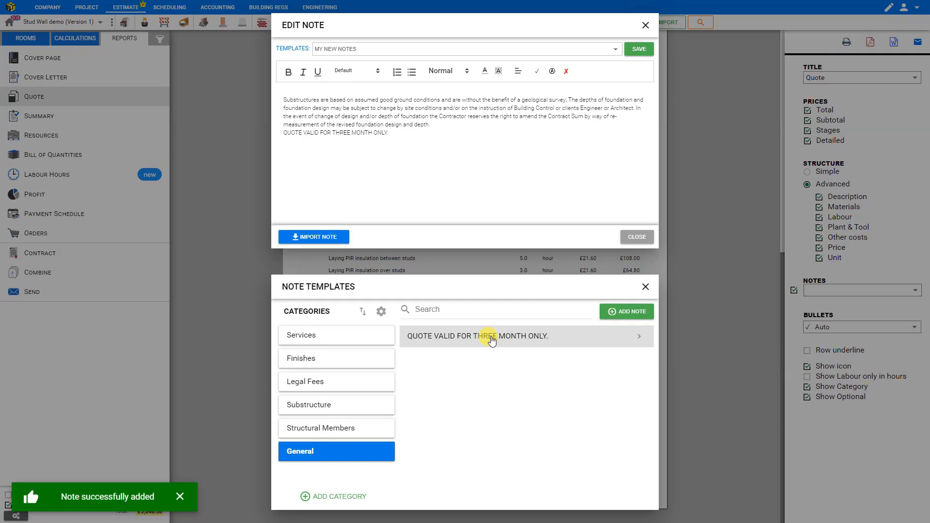
left_click(645, 286)
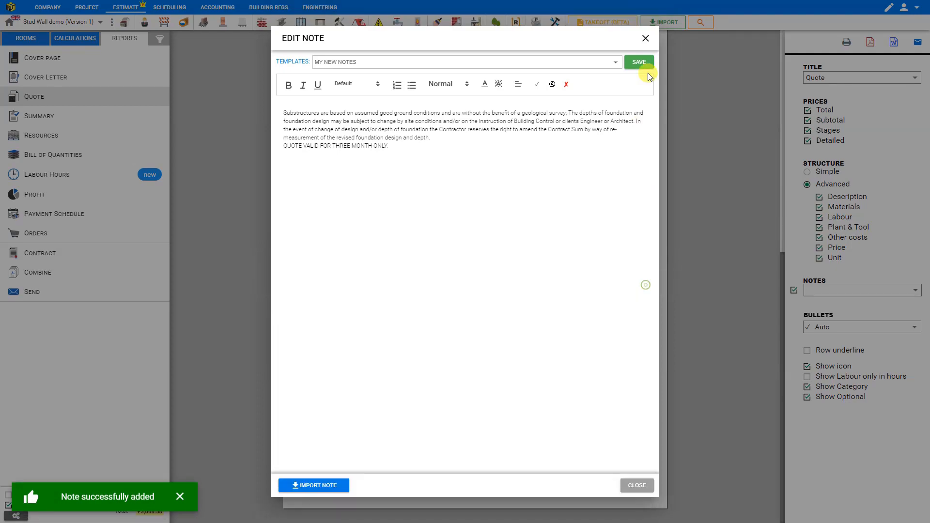
left_click(645, 38)
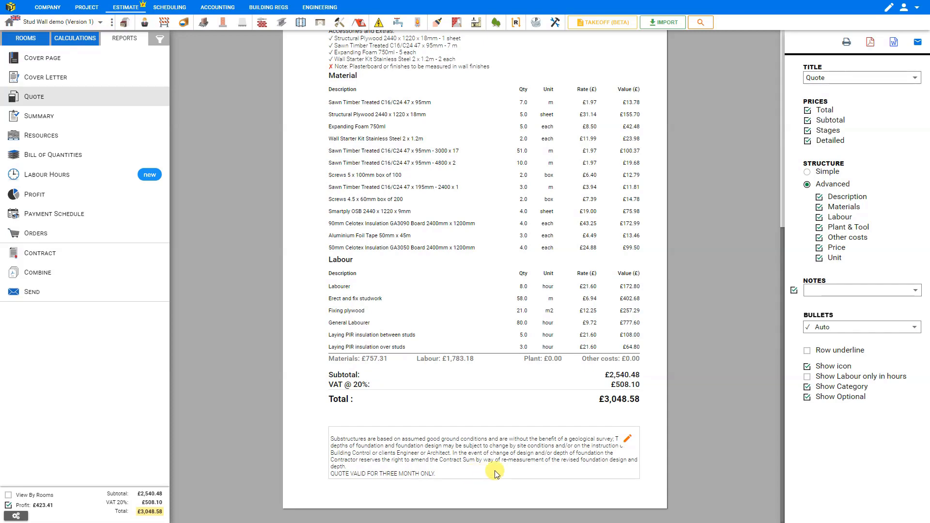
- Preview the quote's print, PDF and Word exports, closing each without exporting, and open its email draft
scroll(527, 469, "up", 4)
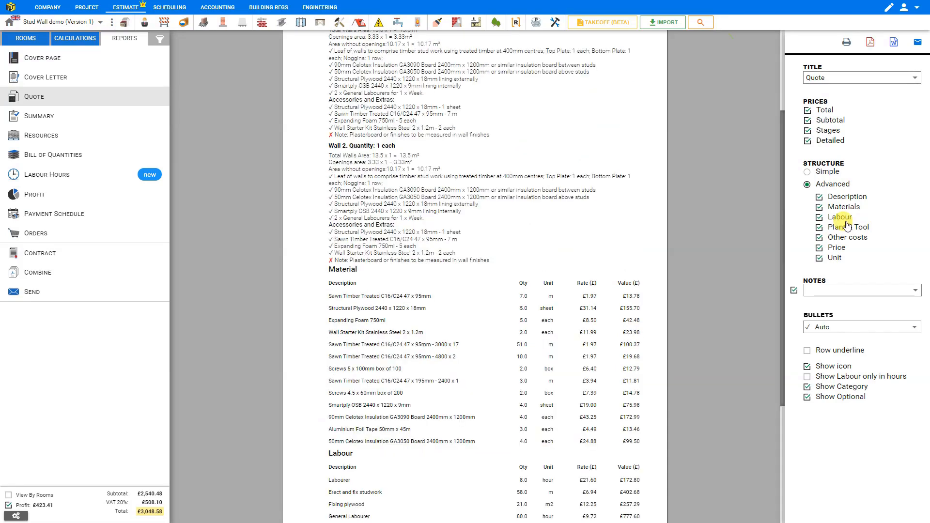
left_click(844, 39)
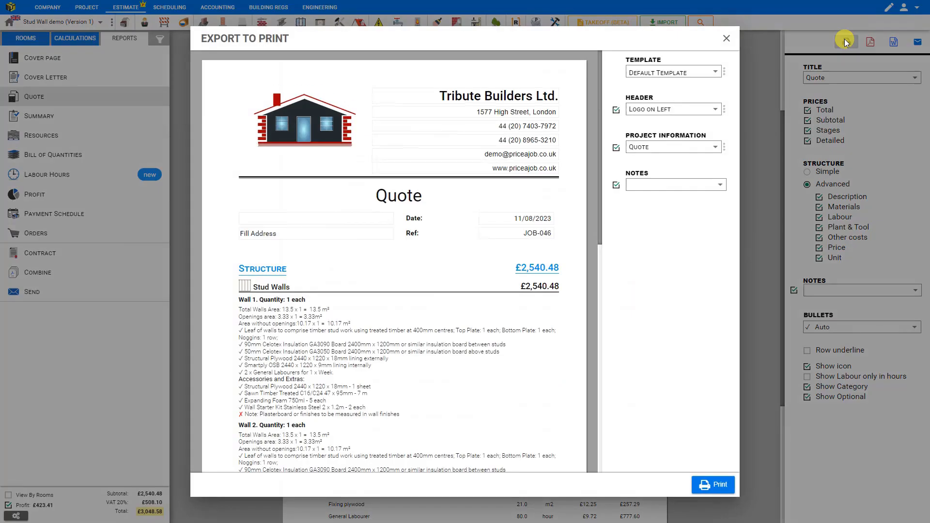
left_click(728, 34)
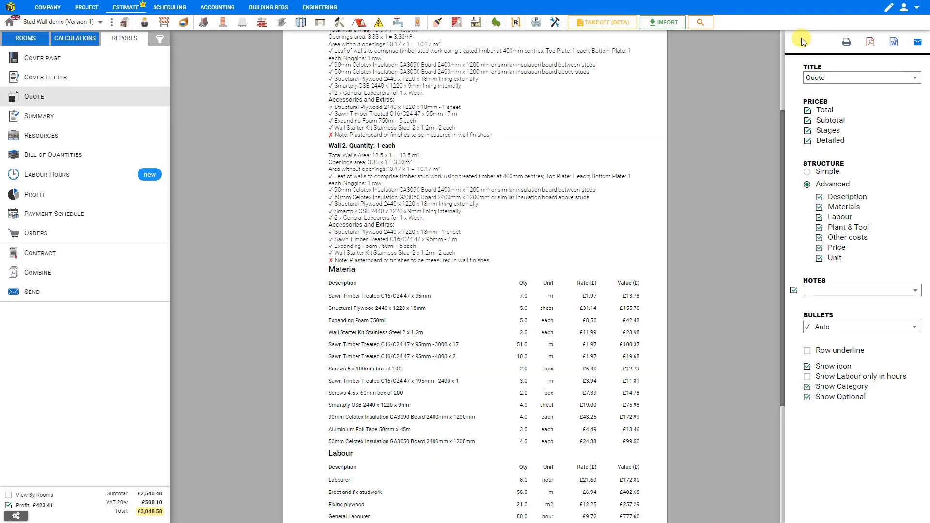
left_click(870, 42)
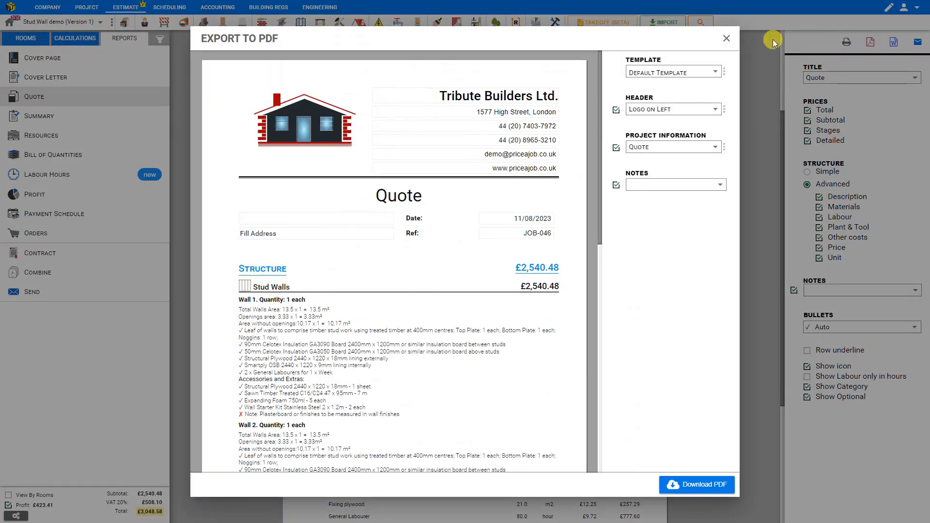
left_click(724, 41)
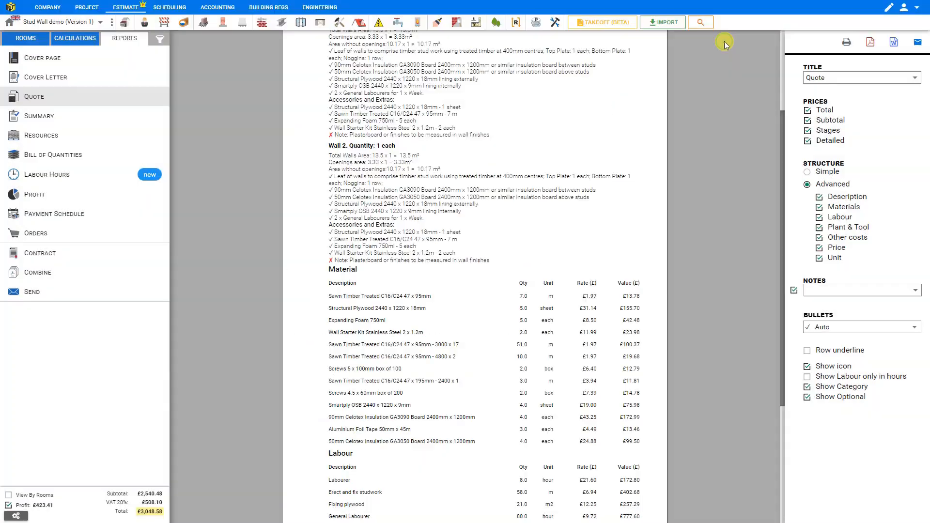
left_click(895, 44)
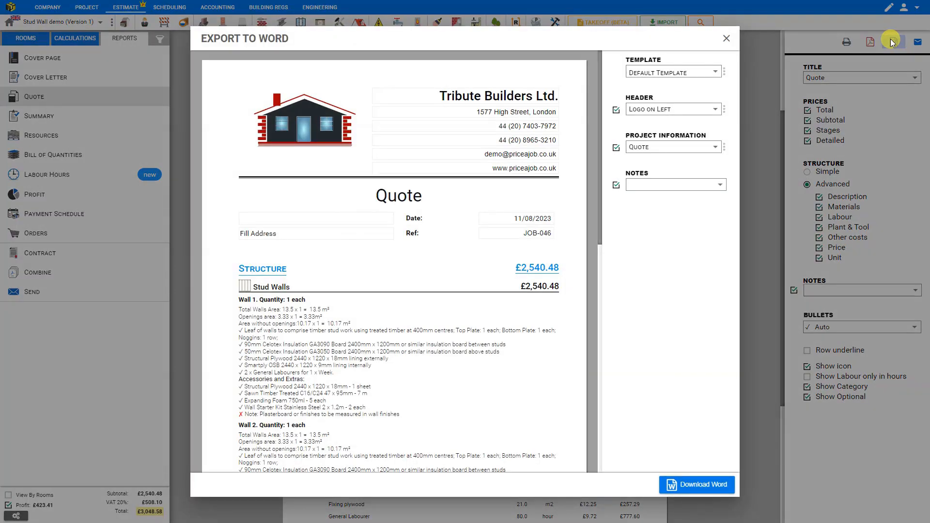
left_click(727, 40)
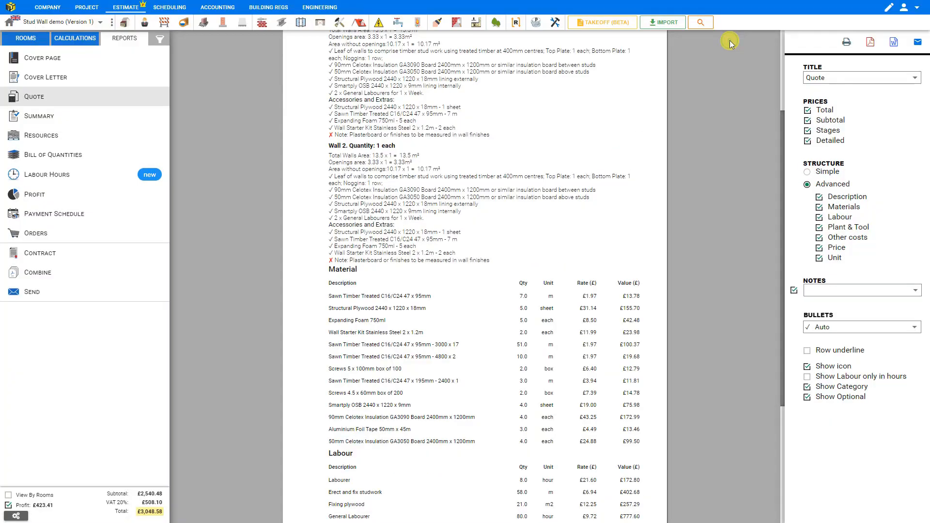
left_click(917, 42)
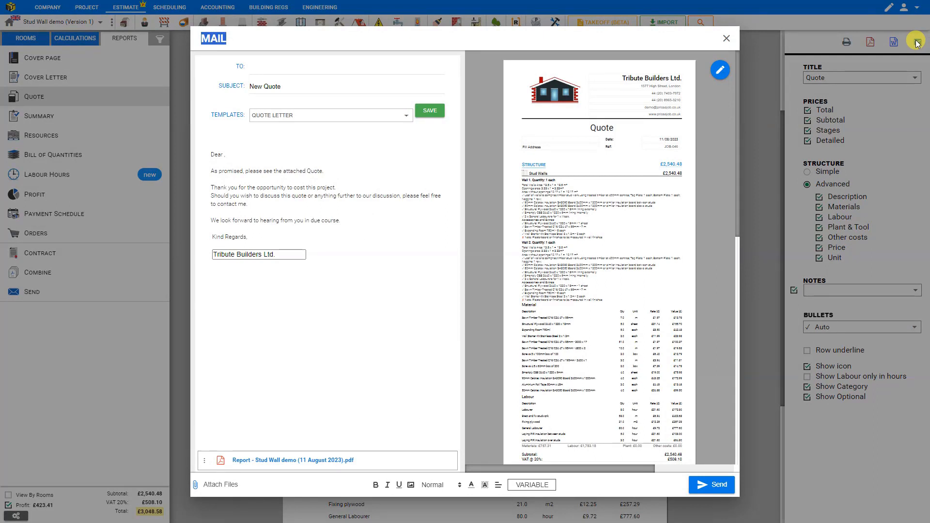